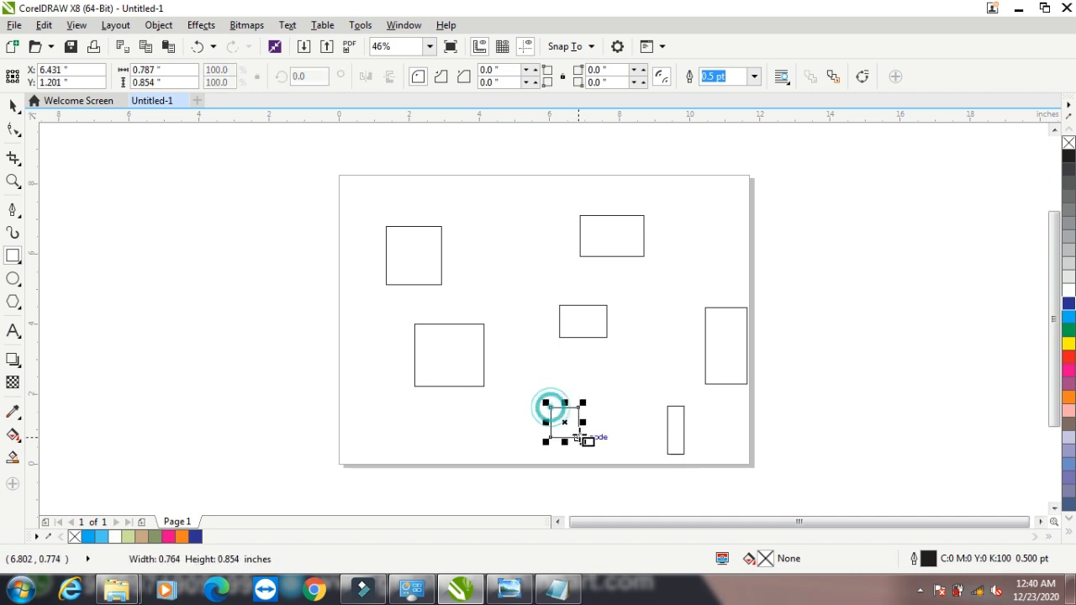
Undo the creation of the last two rectangles on Page 1.
left_click(44, 24)
left_click(56, 49)
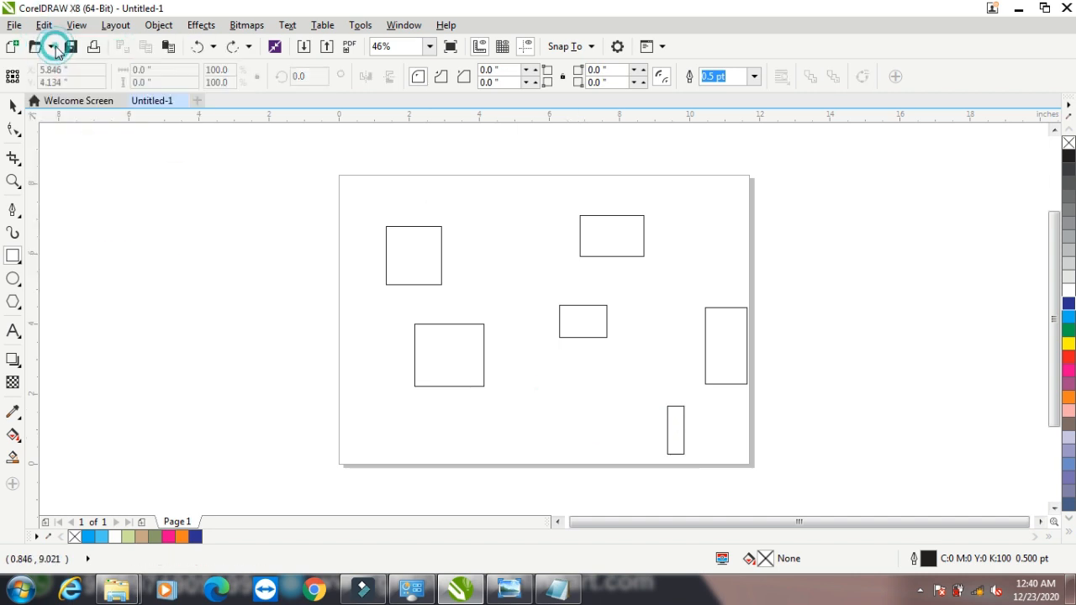
left_click(44, 25)
left_click(52, 45)
Redo both undone rectangle creations.
left_click(44, 25)
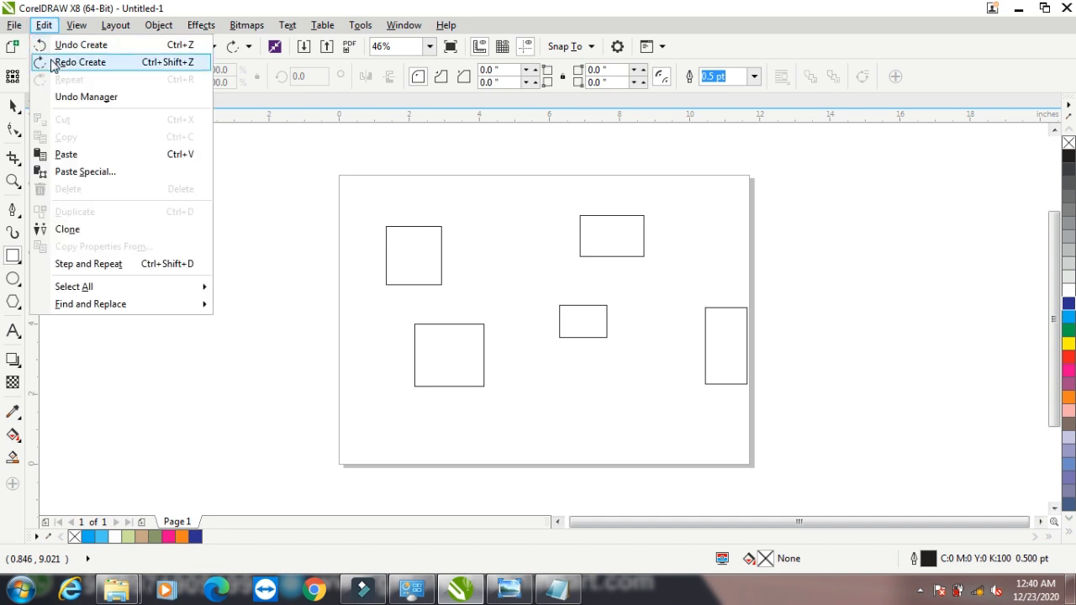
left_click(52, 64)
left_click(43, 24)
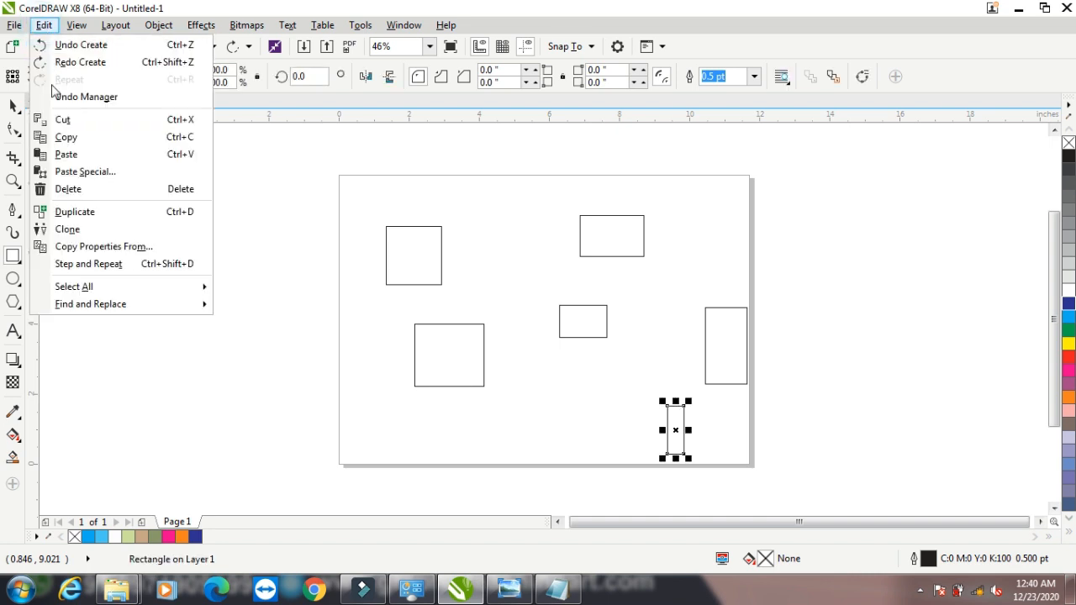
left_click(64, 64)
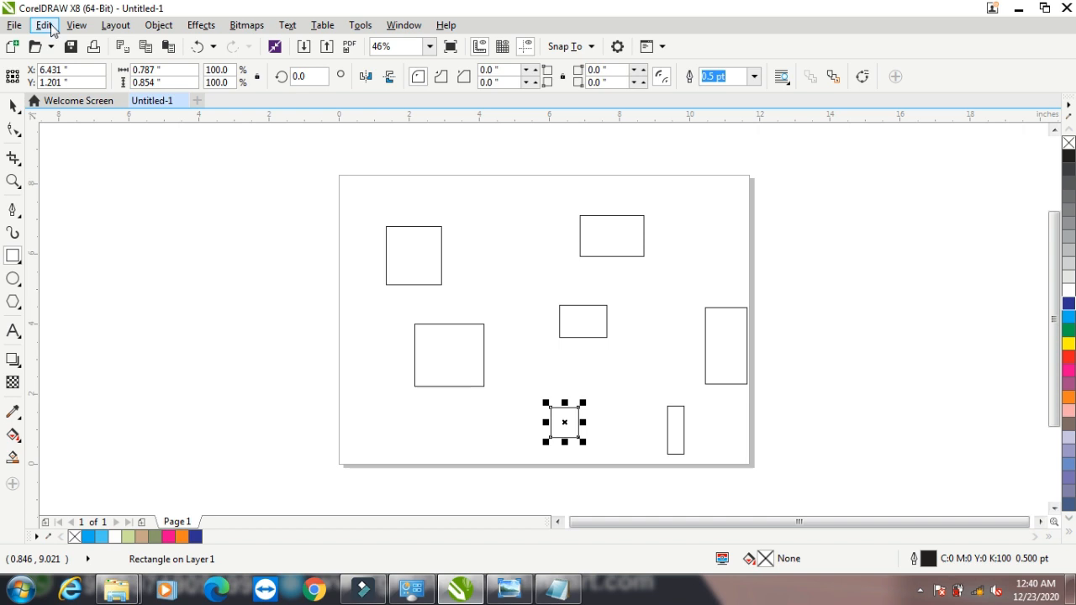
Place a duplicate of the lower-left square on the pasteboard beside the page and insert a new page after Page 1.
left_click(44, 25)
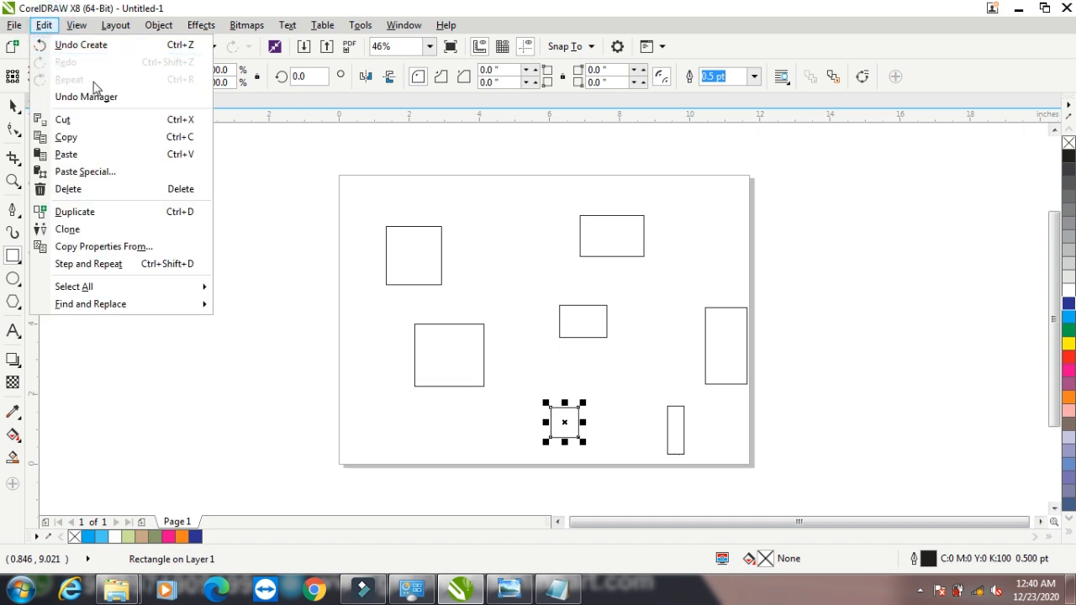
left_click(11, 103)
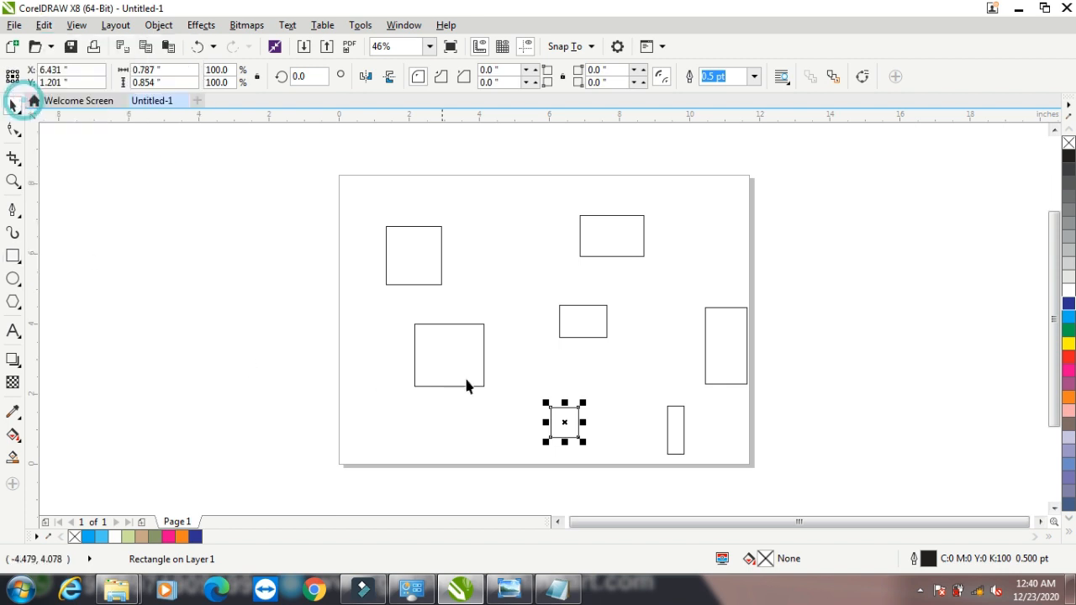
left_click_drag(464, 358, 263, 313)
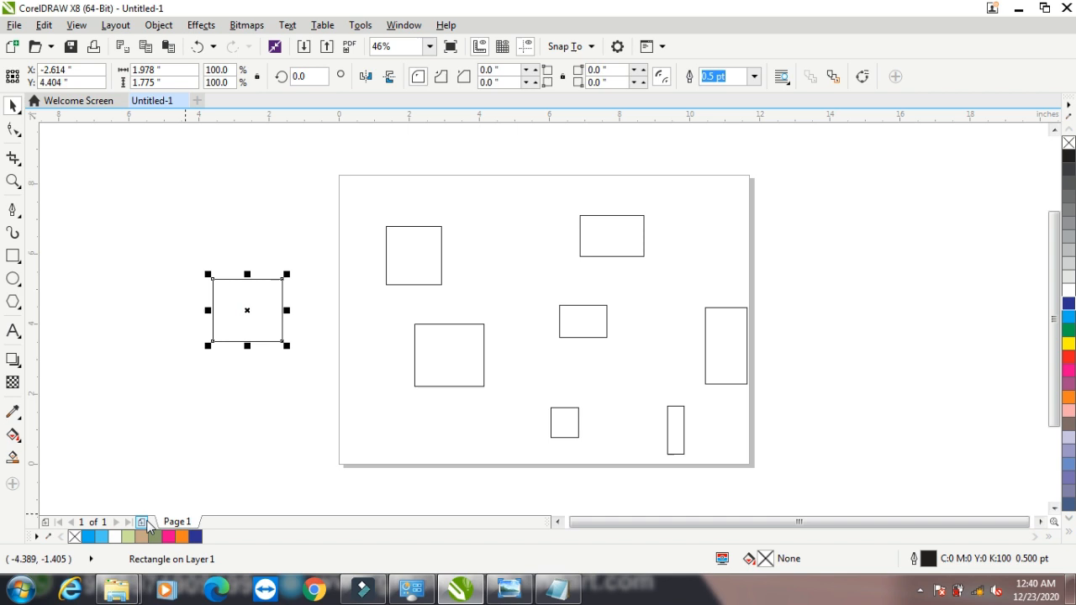
left_click(141, 522)
Stretch the pasteboard square to about 0.989 by 3.213 inches and place it on Page 2 with one duplicate beside it.
left_click(266, 316)
left_click_drag(284, 310, 230, 395)
left_click_drag(235, 336, 434, 308)
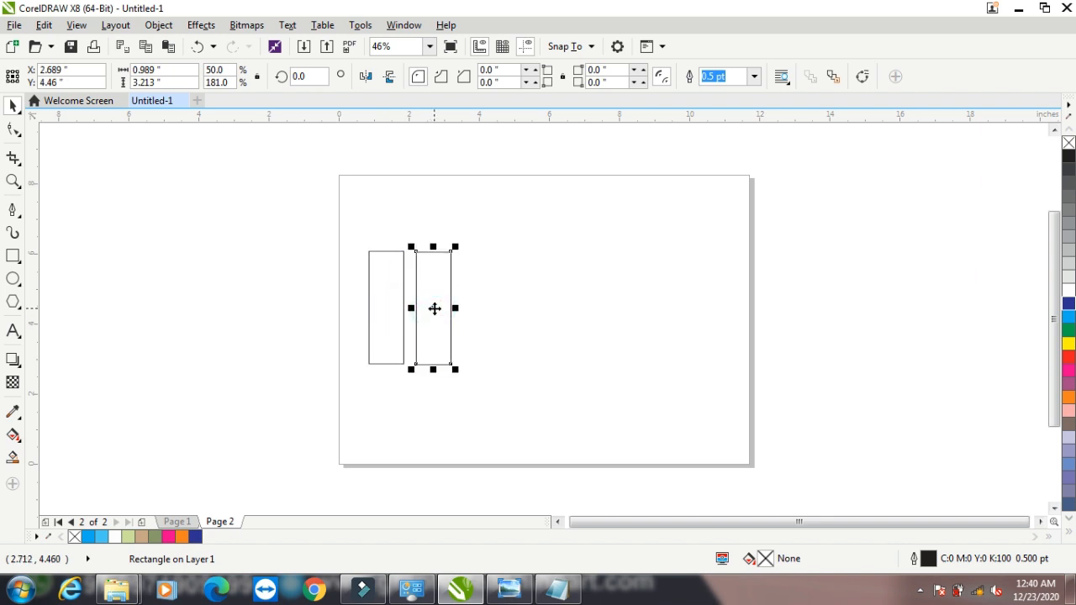
Repeat the duplication five times to extend the row to seven tall rectangles across Page 2.
key("ctrl+r")
key("ctrl+r")
key("ctrl+r")
key("ctrl+r")
key("ctrl+r")
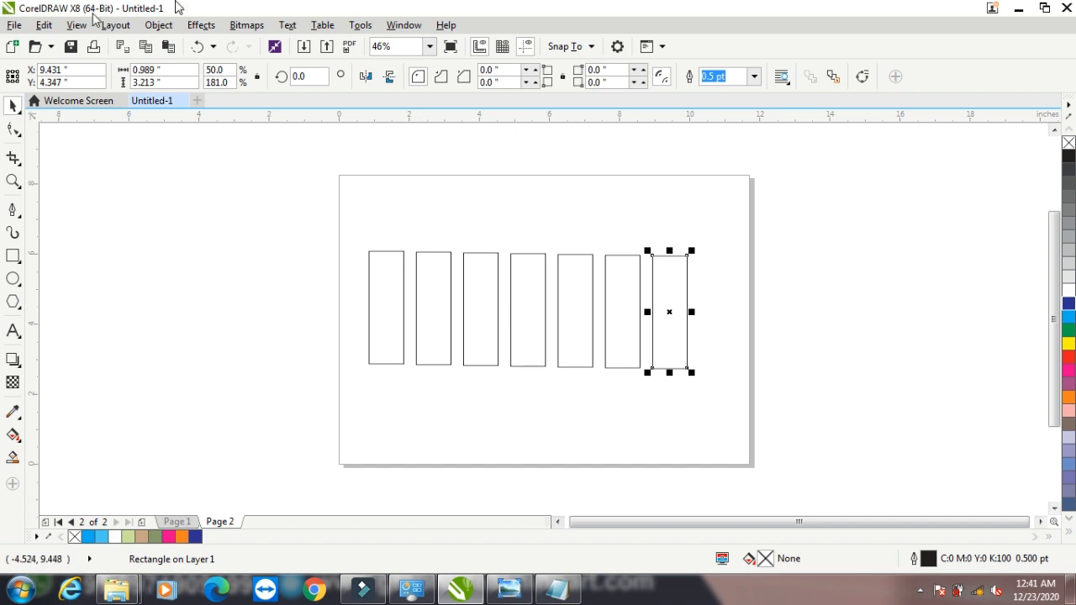
Show the Undo Manager and give the last rectangle in the row a cyan fill with a yellow outline.
left_click(44, 25)
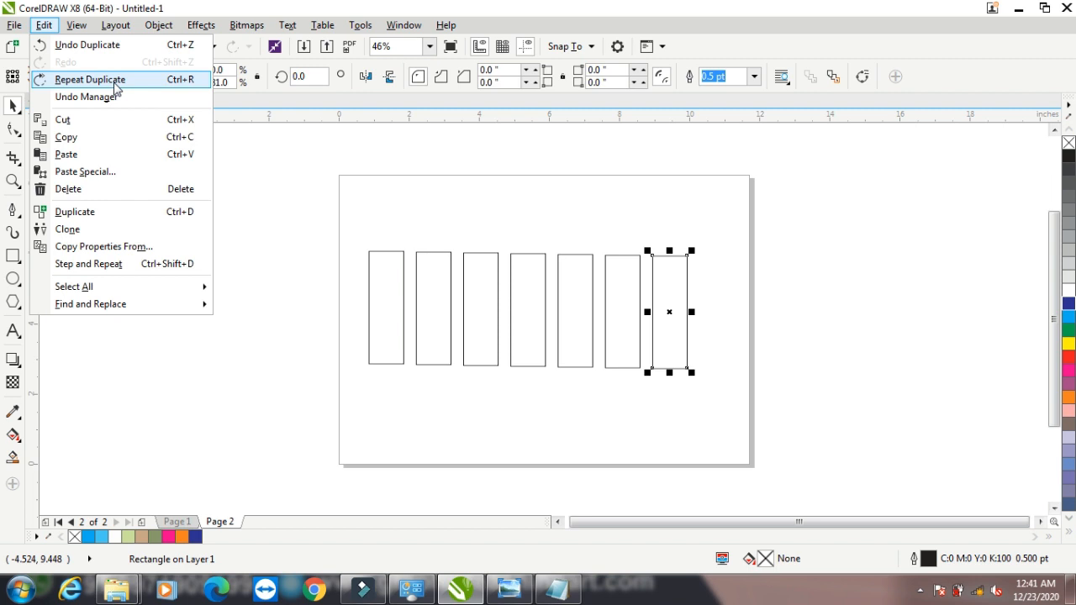
left_click(87, 96)
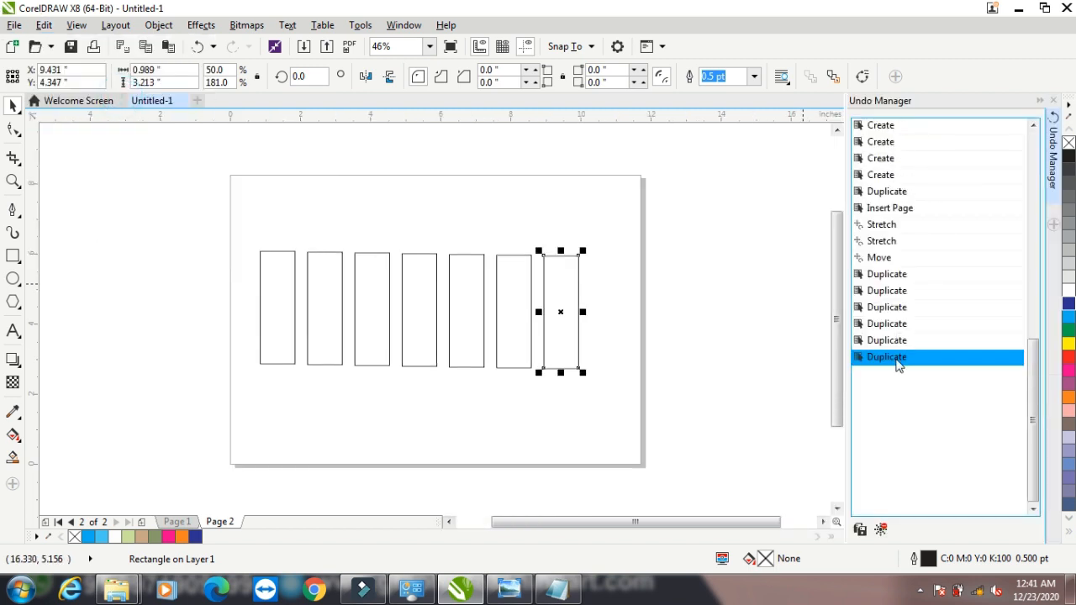
left_click(1068, 316)
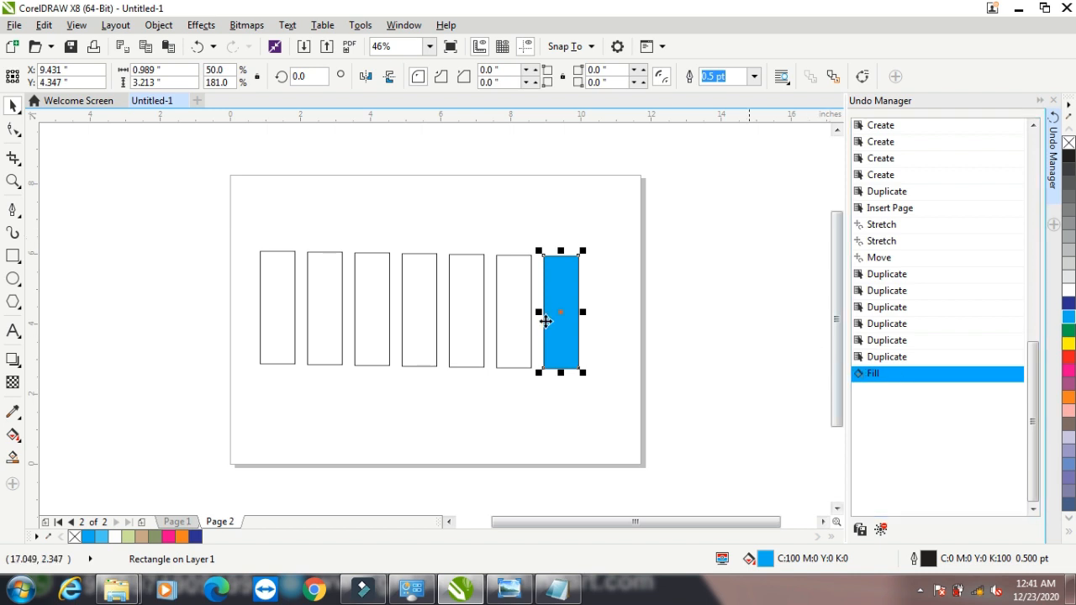
right_click(1065, 344)
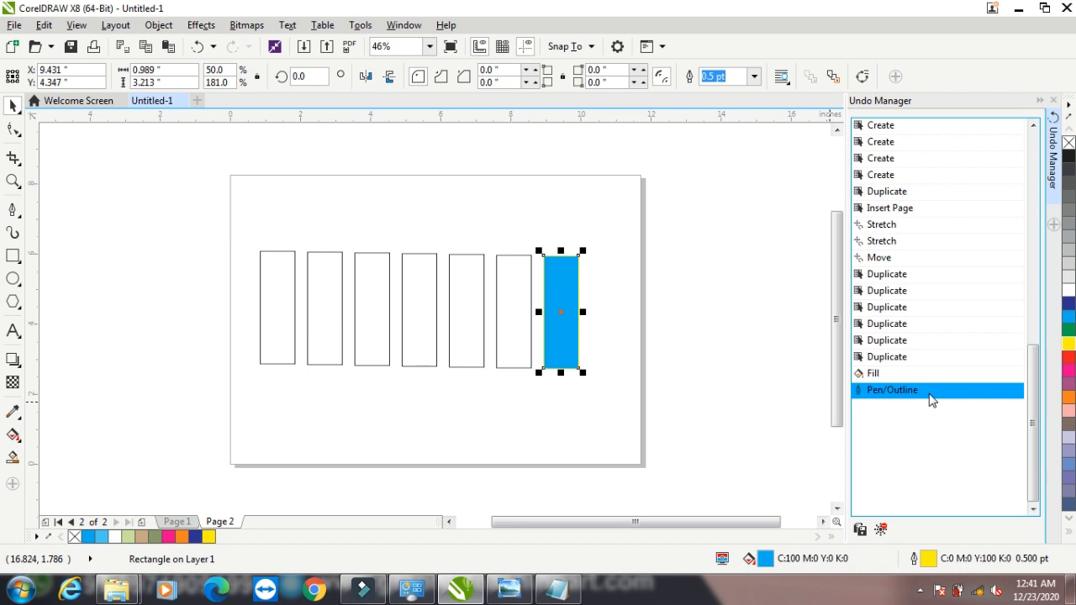
Cut the cyan rectangle and paste it back onto Page 2.
left_click(44, 25)
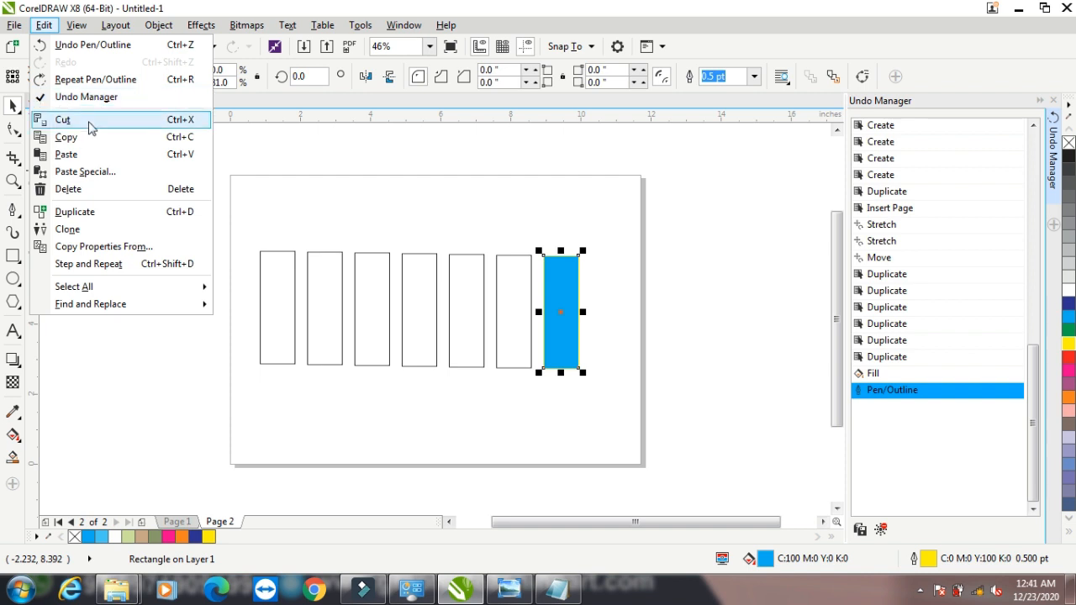
left_click(62, 119)
left_click(44, 24)
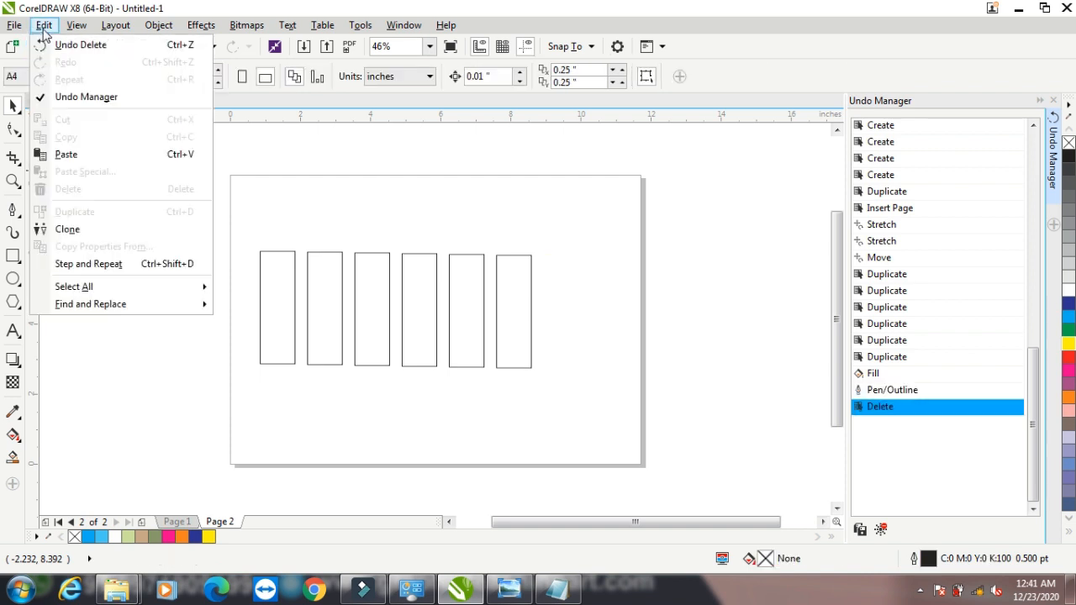
left_click(66, 154)
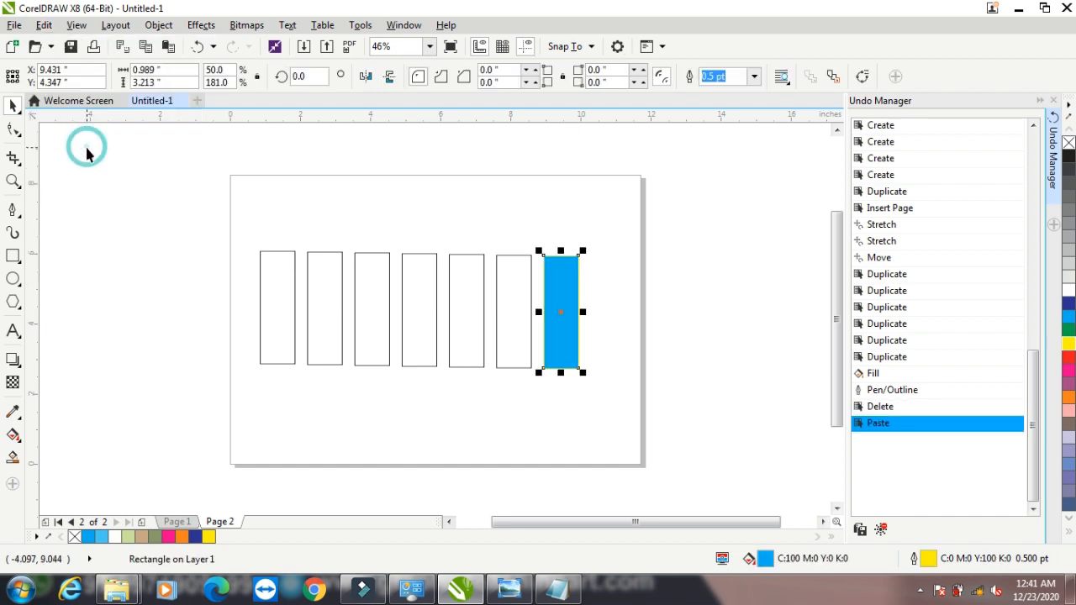
Copy the cyan rectangle and paste the copy in the same place.
left_click(44, 24)
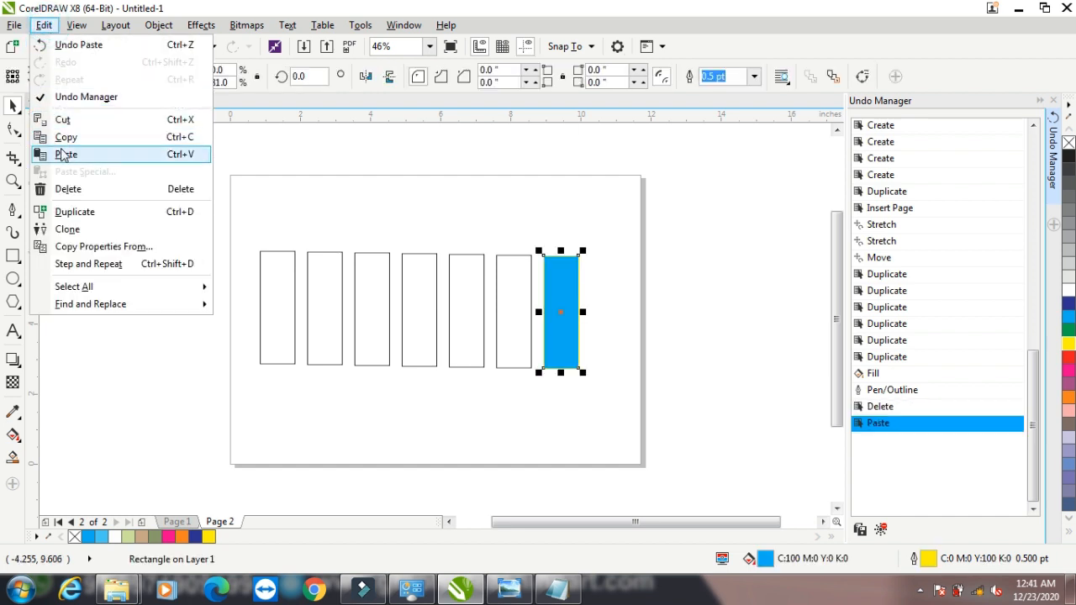
left_click(59, 137)
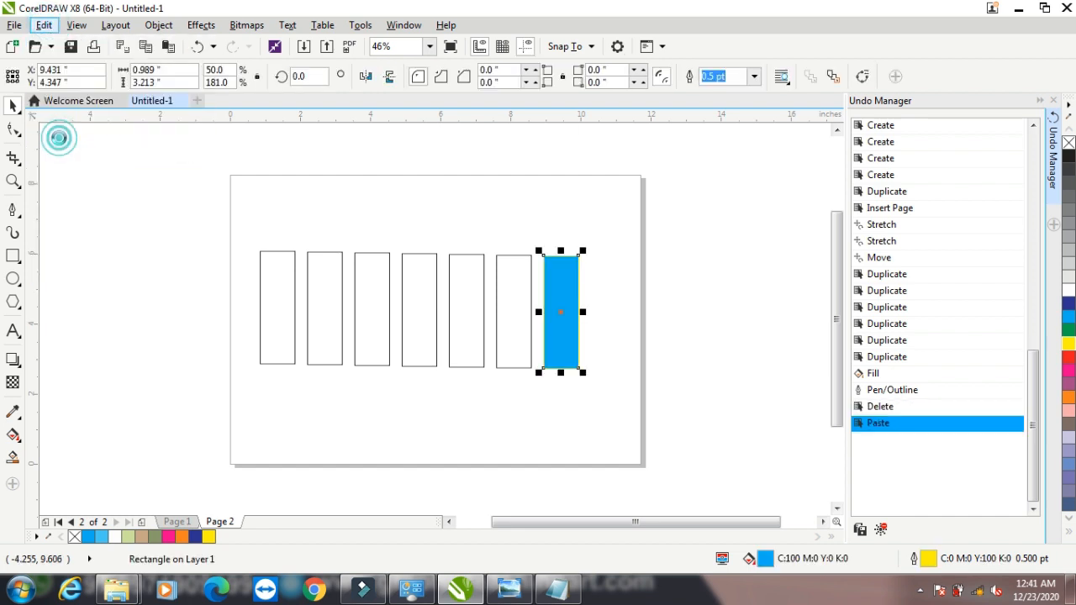
left_click(43, 24)
left_click(67, 154)
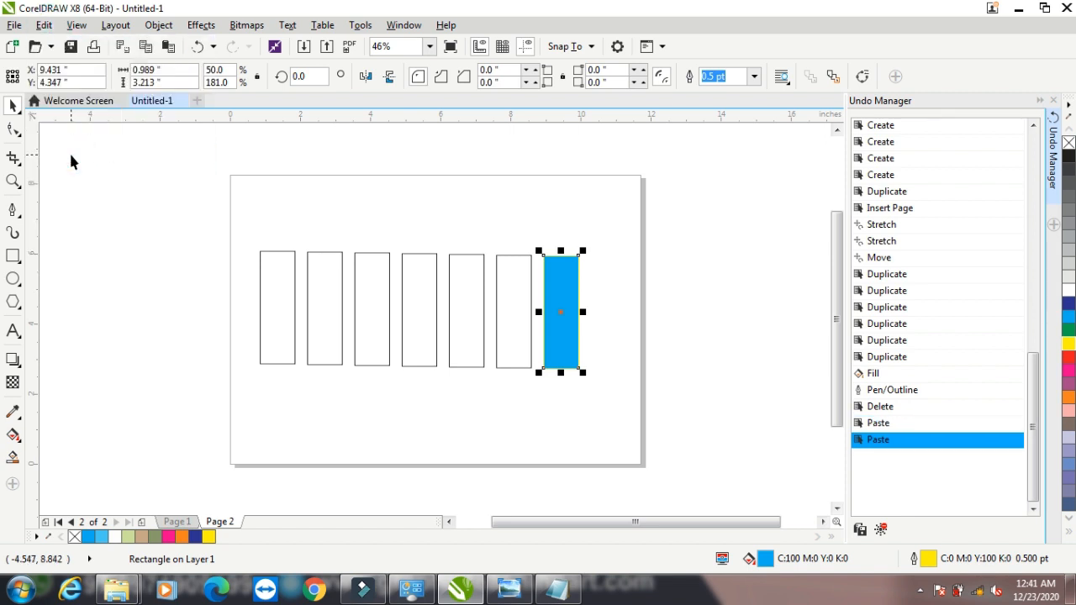
left_click(43, 25)
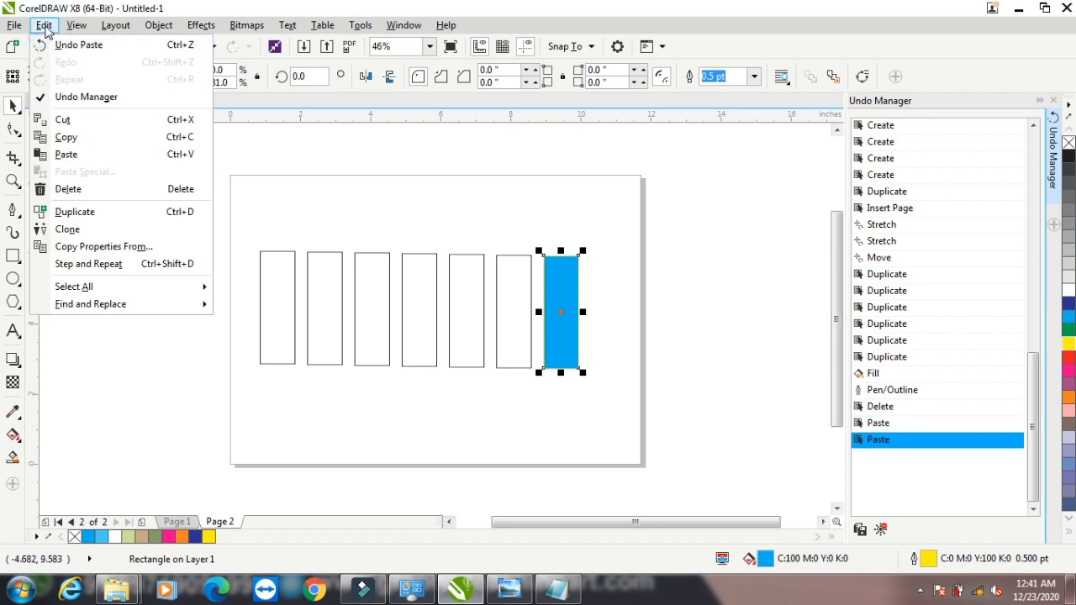
left_click(222, 168)
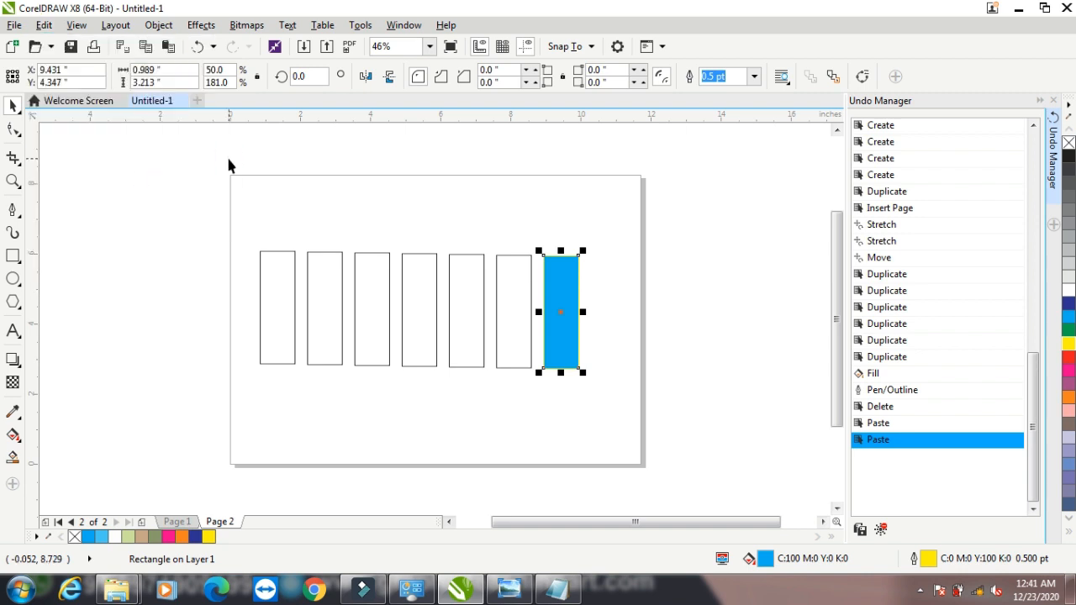
Insert a third page, switch to Notepad and copy all of its text, minimizing its window when done.
left_click(142, 522)
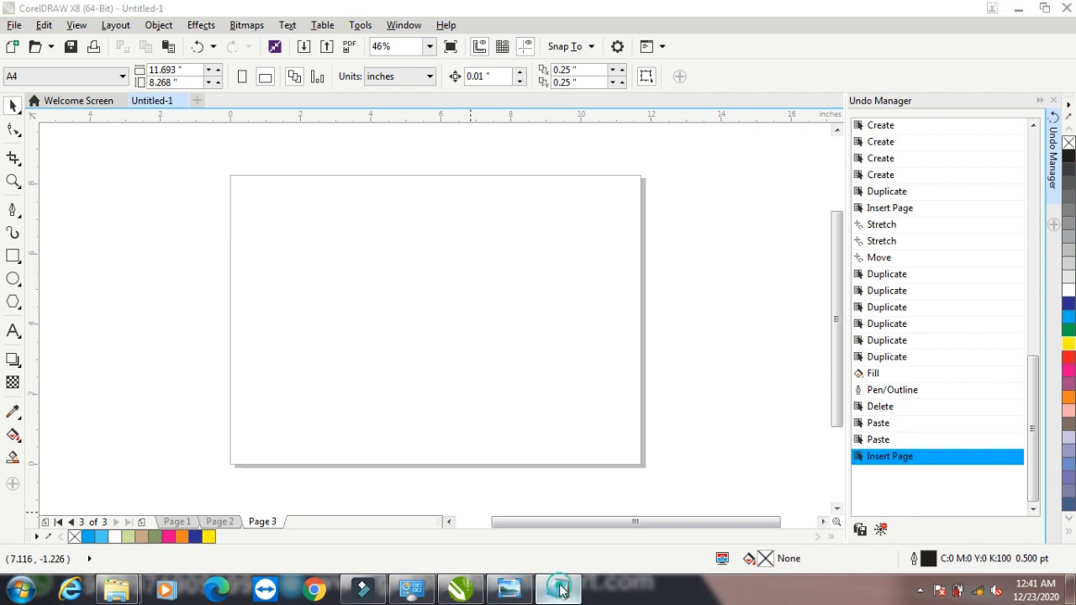
left_click(555, 593)
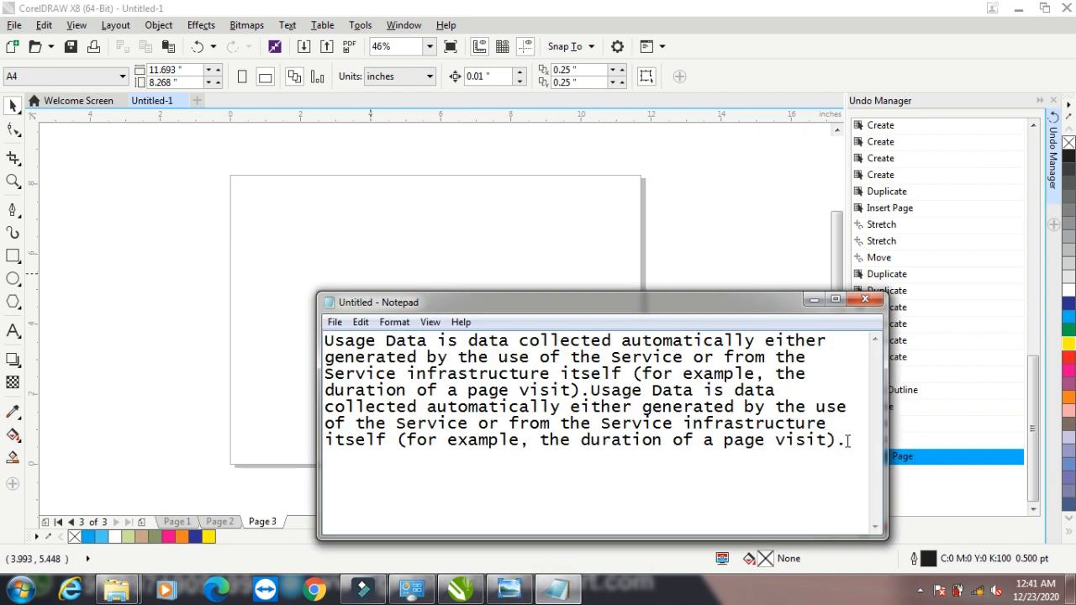
key("ctrl+a")
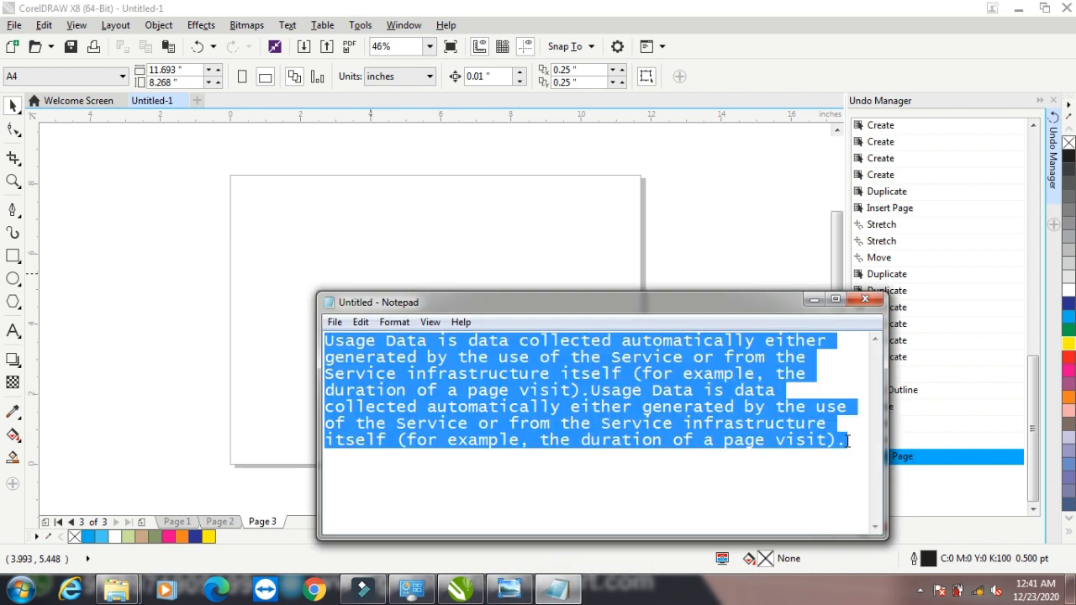
left_click(812, 301)
Paste the copied text onto Page 3 as Text with Paste Special, and delete the pasted paragraph.
left_click(44, 25)
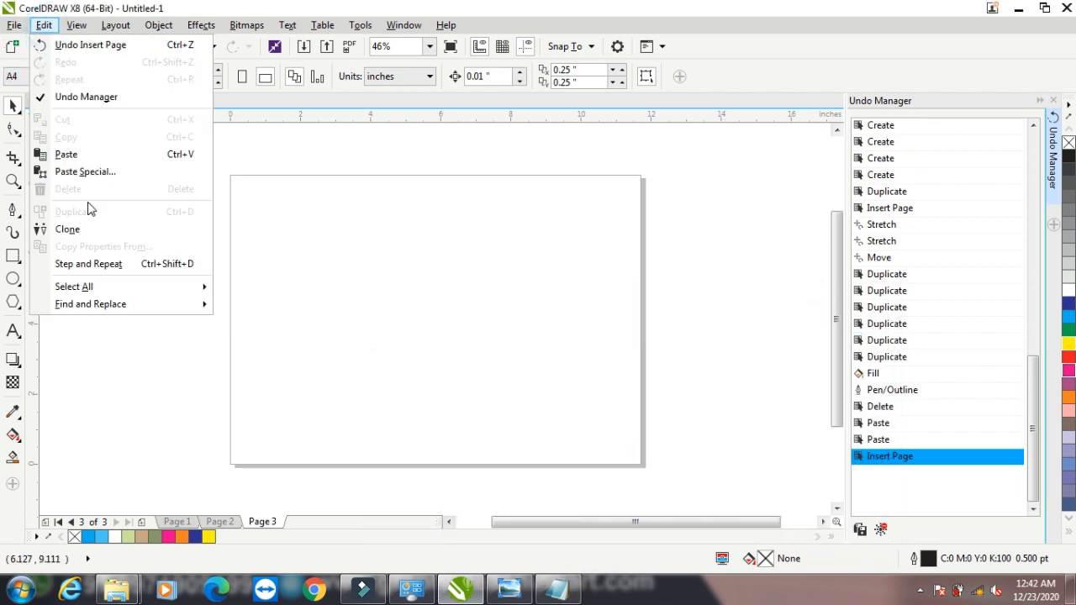
left_click(85, 173)
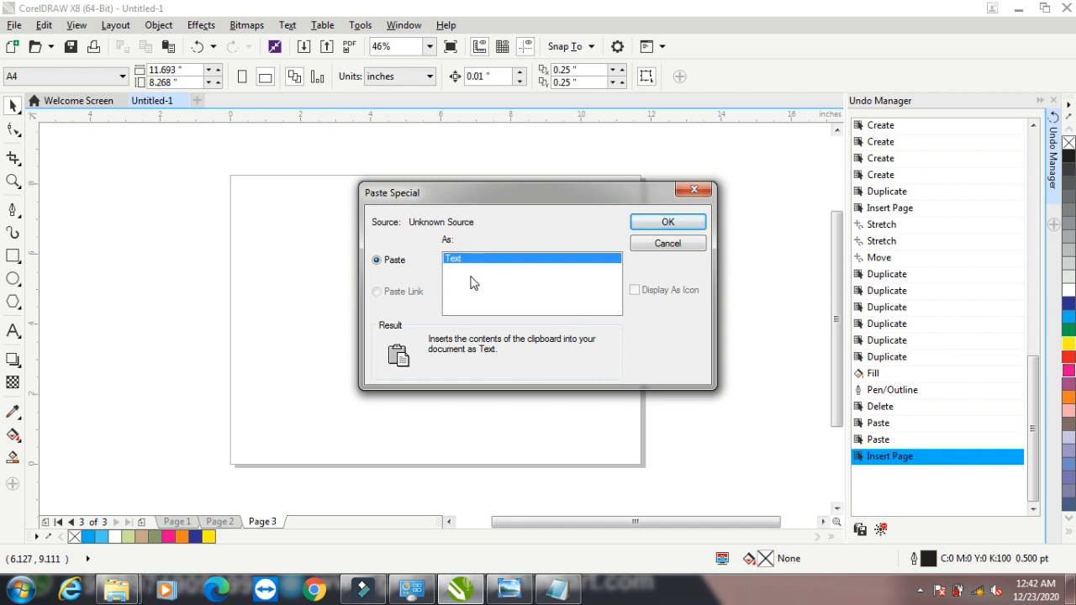
left_click(667, 221)
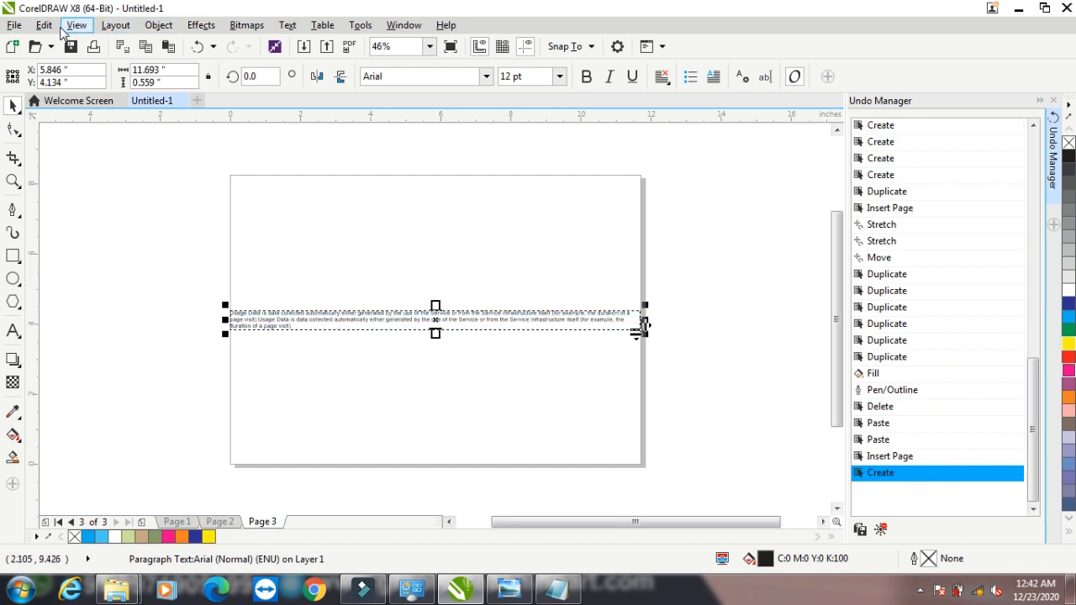
left_click(43, 25)
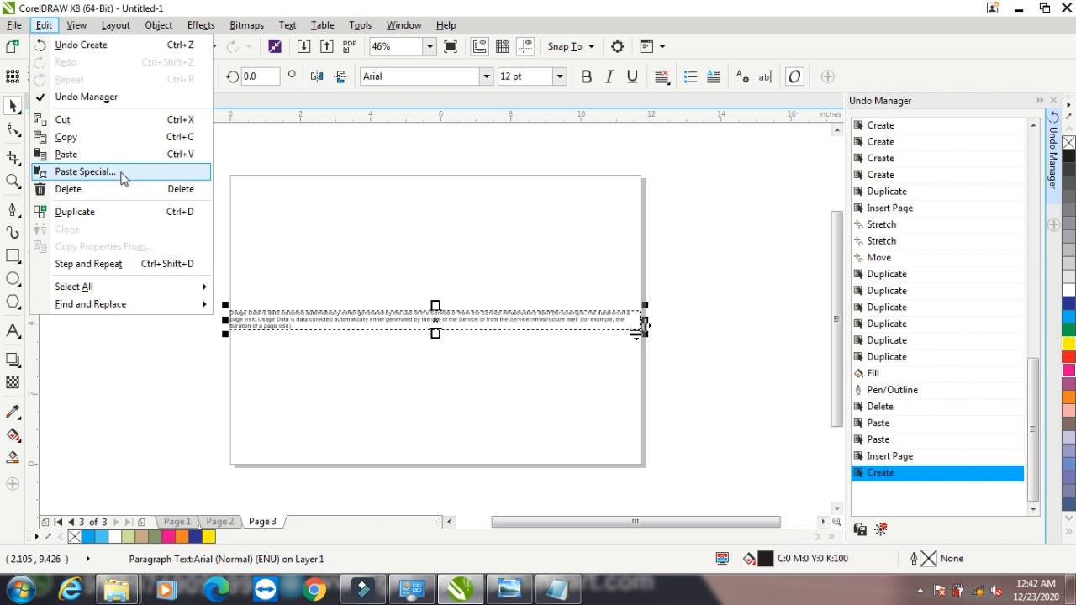
left_click(62, 191)
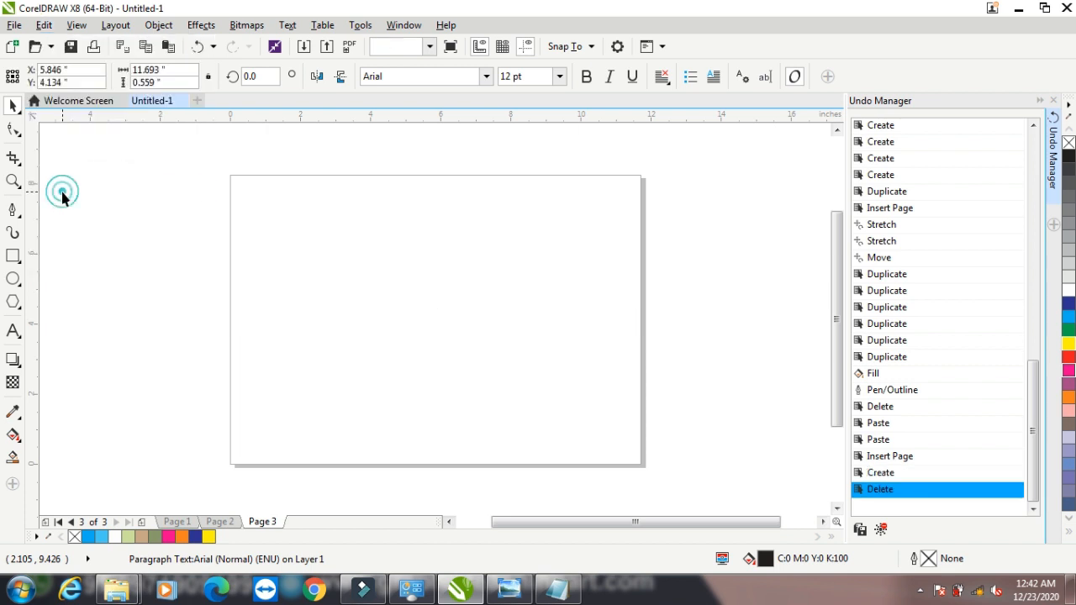
Draw a rectangle about 0.787 by 2.157 inches on Page 3 and place a duplicate just to its right.
left_click(12, 255)
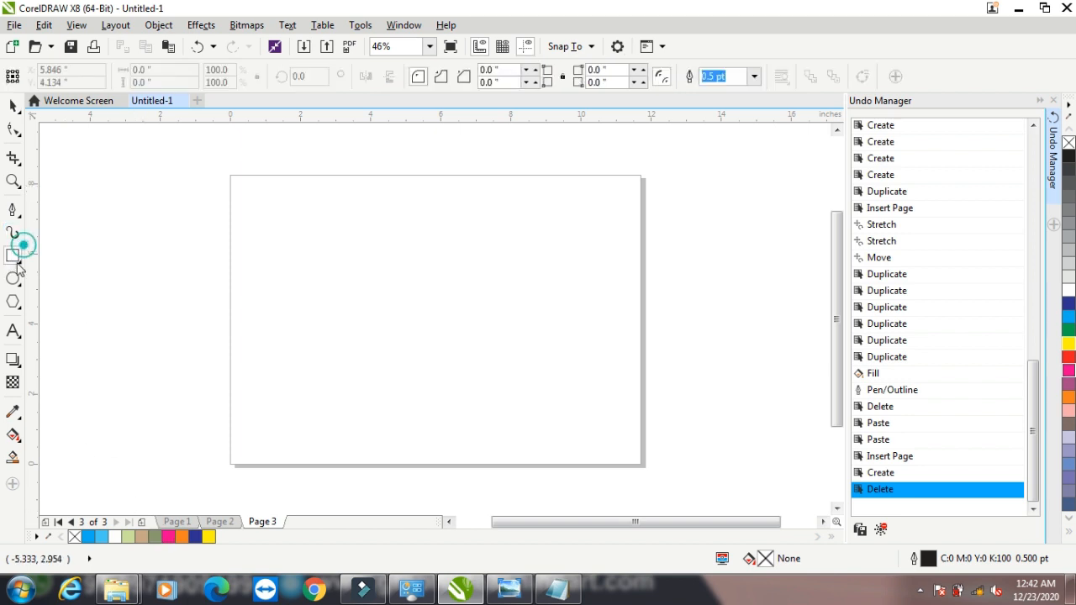
mouse_move(269, 260)
left_mouse_down()
mouse_move(298, 336)
mouse_move(290, 300)
mouse_move(335, 305)
left_mouse_up()
left_click(13, 105)
right_click(336, 305)
Duplicate the right-hand rectangle six times with the Duplicate command to form an ascending diagonal stack, and close the Undo Manager.
left_click(44, 25)
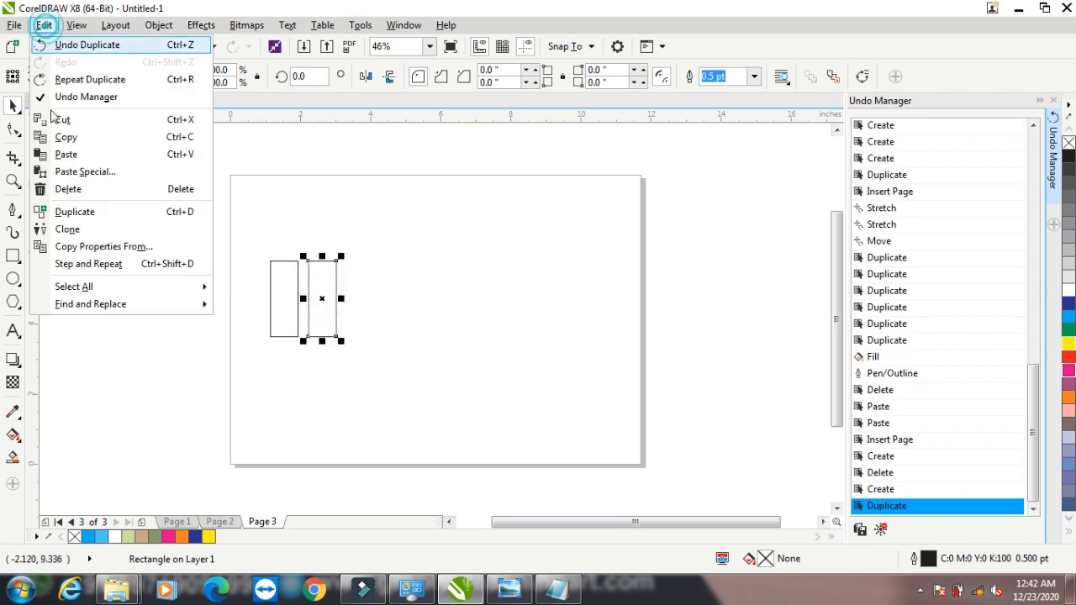
left_click(83, 212)
left_click(499, 356)
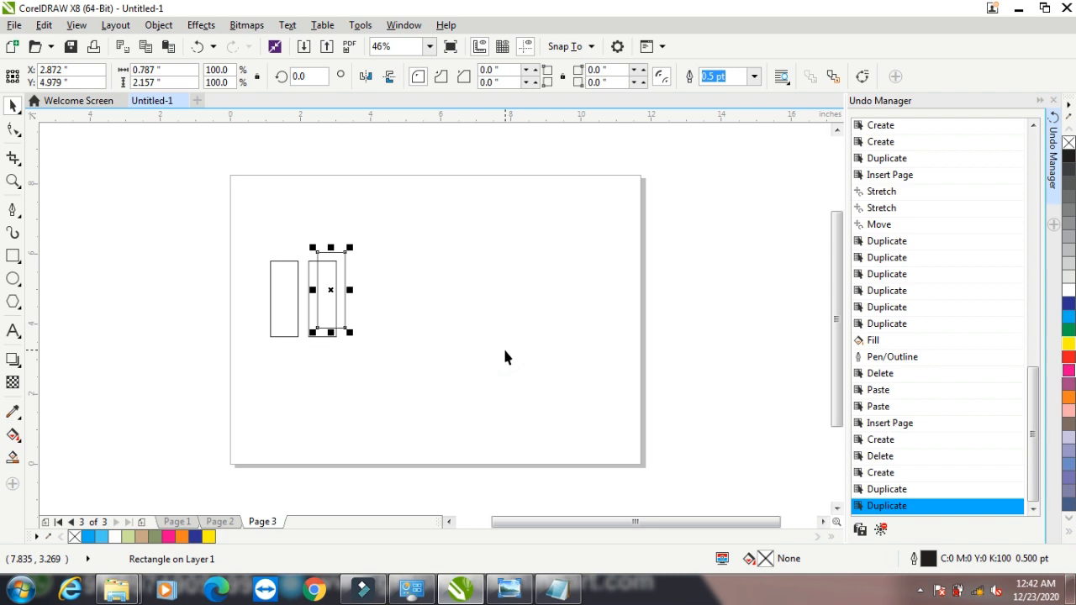
key("ctrl+d")
key("ctrl+d")
key("ctrl+d")
key("ctrl+d")
key("ctrl+d")
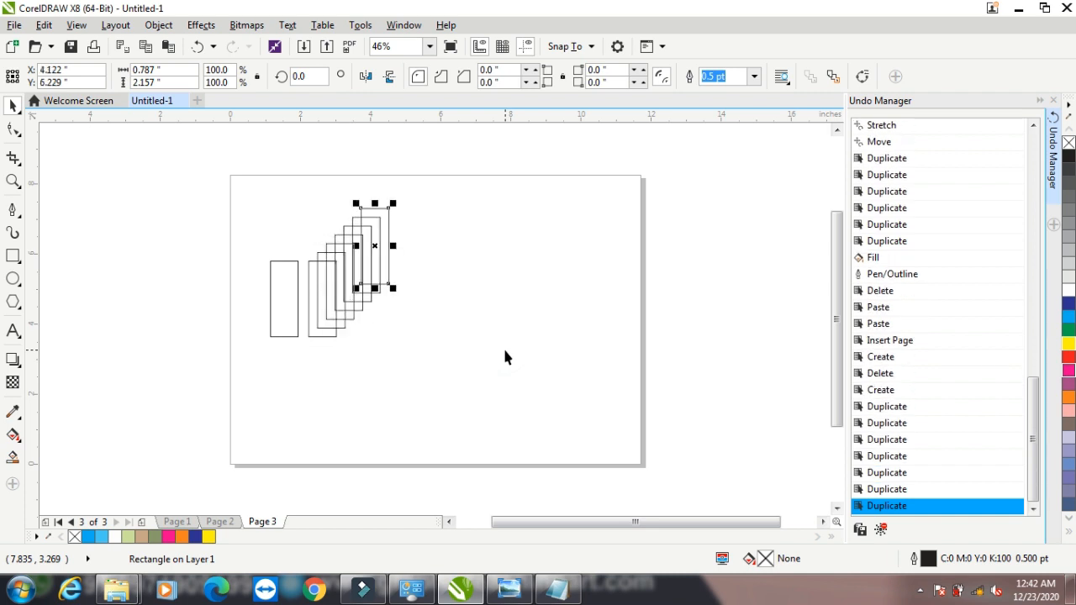
left_click(1054, 101)
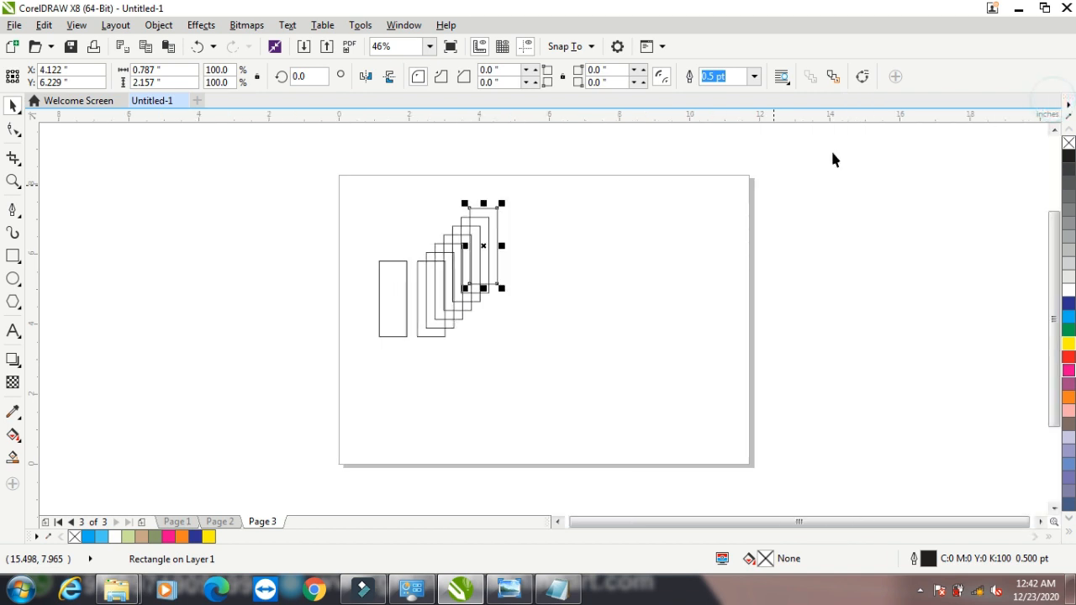
Select all the rectangles on Page 3 and delete them.
left_click(46, 26)
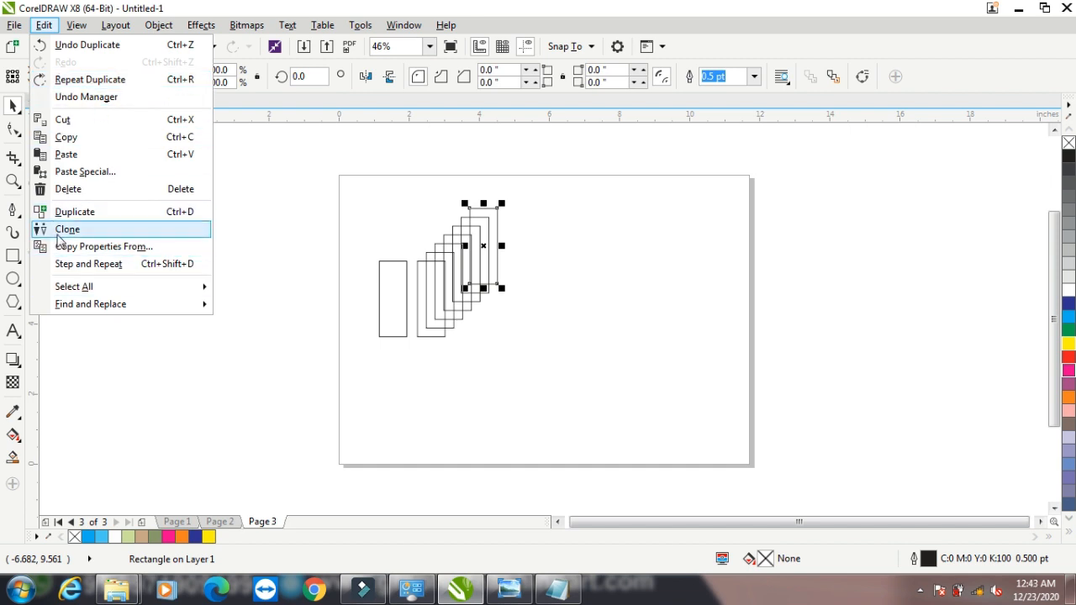
left_click(442, 208)
left_click_drag(322, 174, 547, 402)
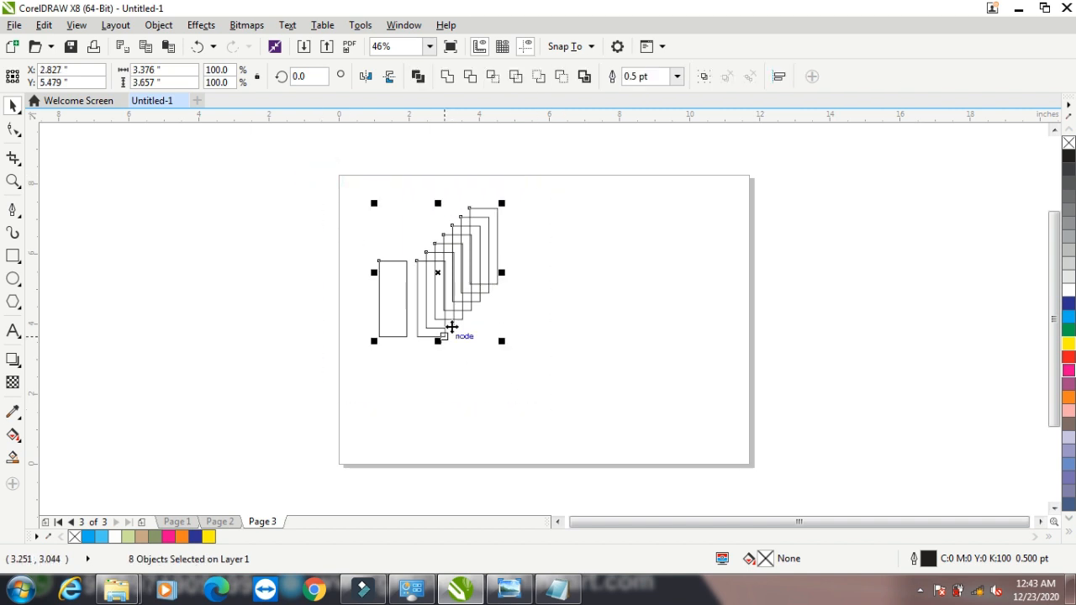
key("Delete")
Draw a rectangle about 2.36 by 2.29 inches in the page's upper-left area, clone it and move the clone to its right.
left_click(12, 255)
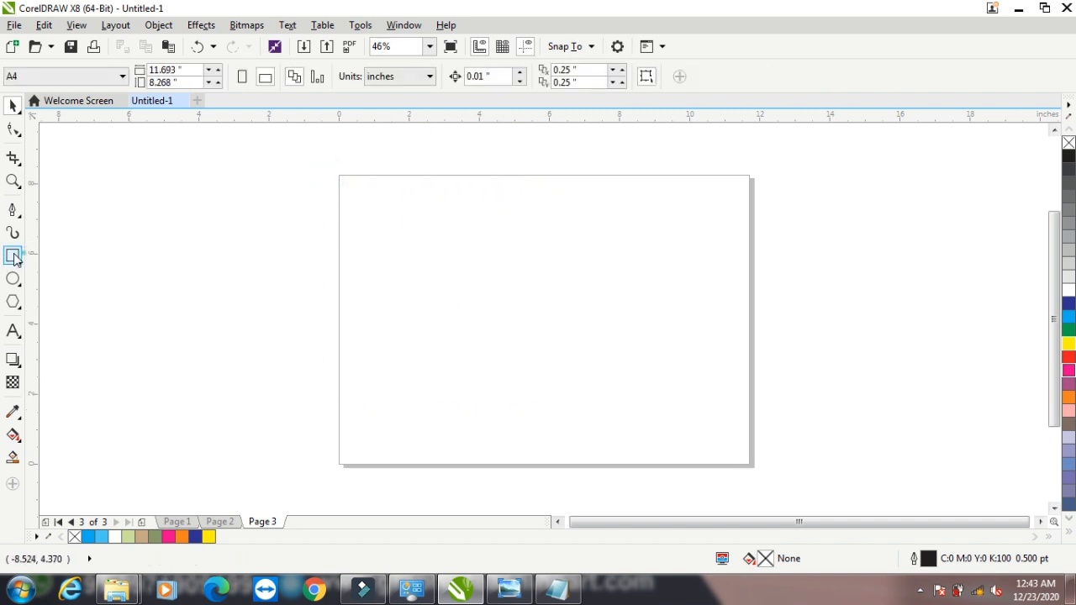
left_click_drag(374, 219, 459, 300)
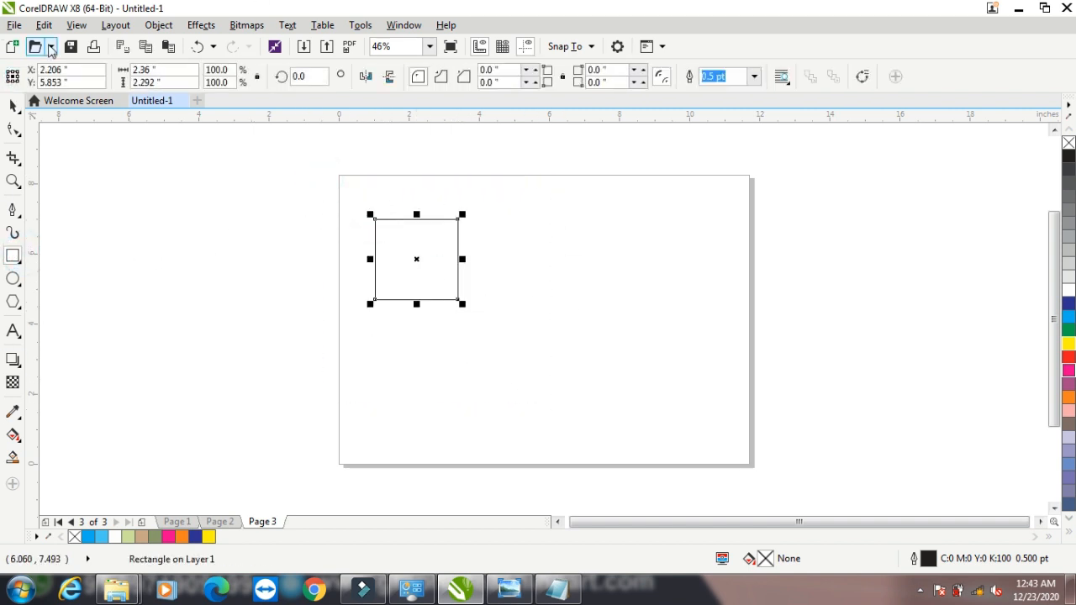
left_click(44, 25)
left_click(92, 231)
left_click(11, 105)
left_click_drag(427, 252, 552, 272)
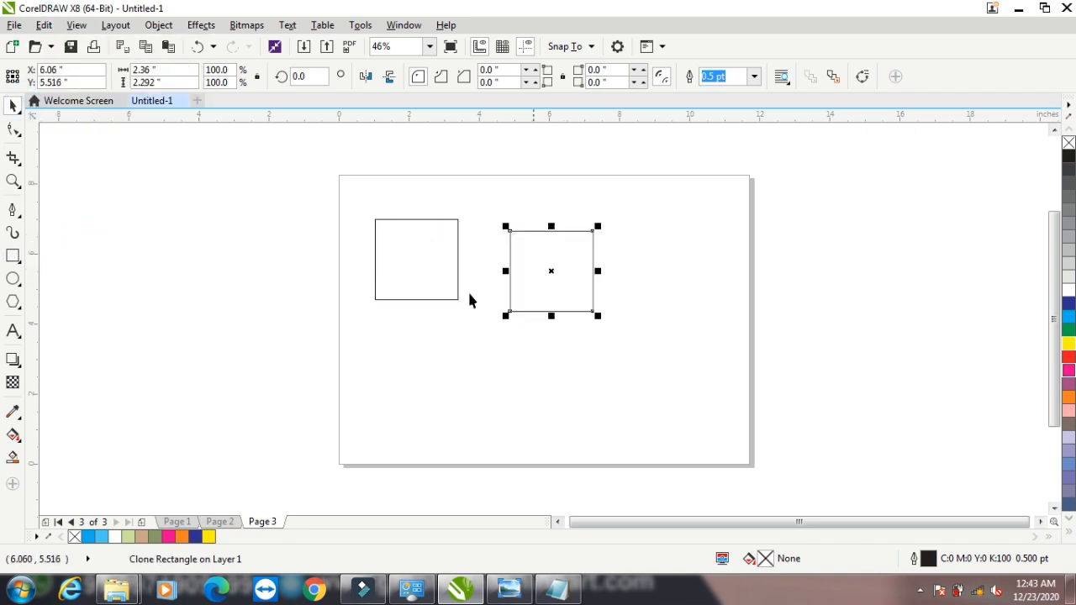
Clone the original rectangle again and place this clone directly below the original.
left_click(43, 26)
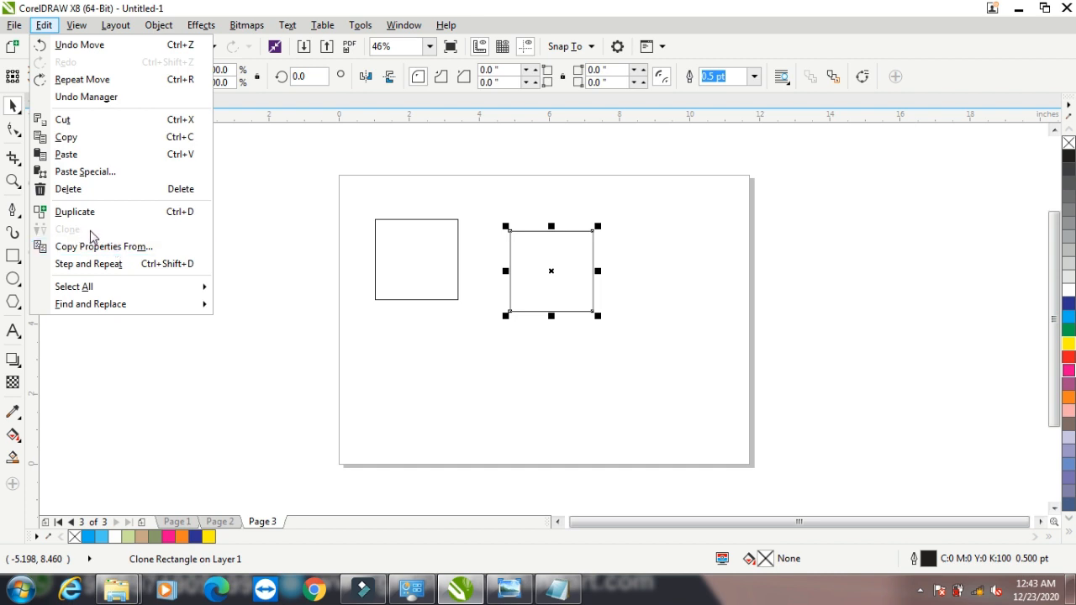
left_click(369, 249)
left_click(375, 247)
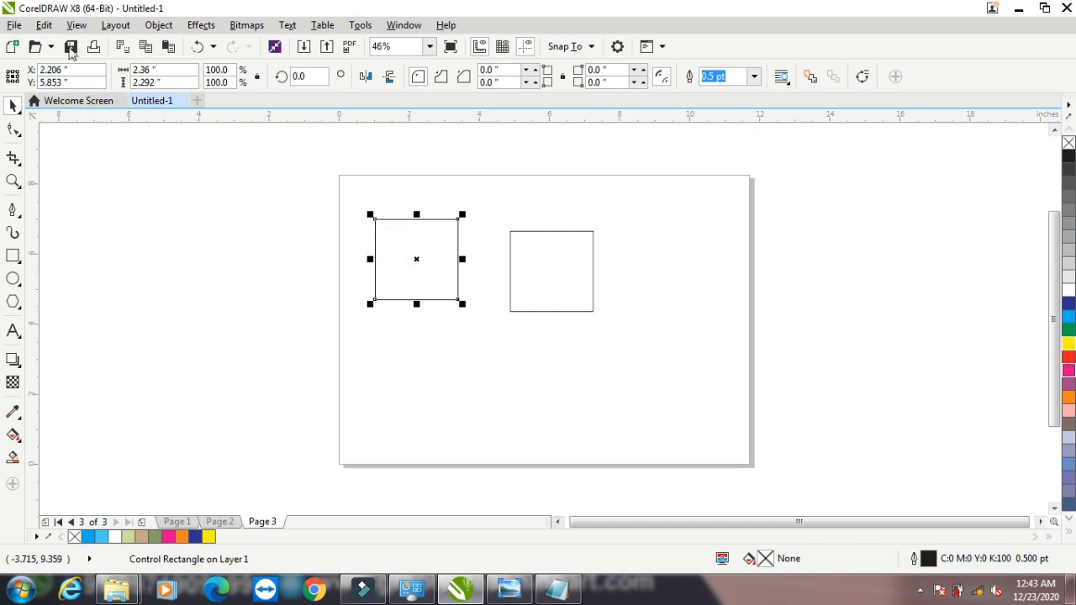
left_click(43, 25)
left_click(69, 229)
left_click_drag(397, 260, 397, 391)
Make a third clone of the original rectangle and place it diagonally below, completing a two-by-two arrangement.
left_click(394, 222)
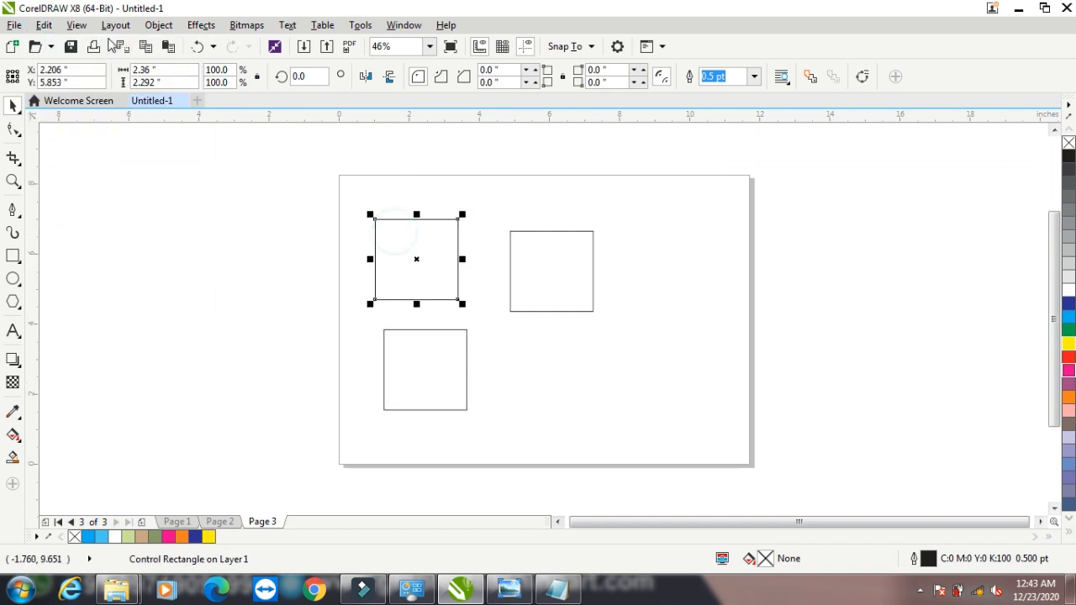
left_click(47, 27)
left_click(69, 229)
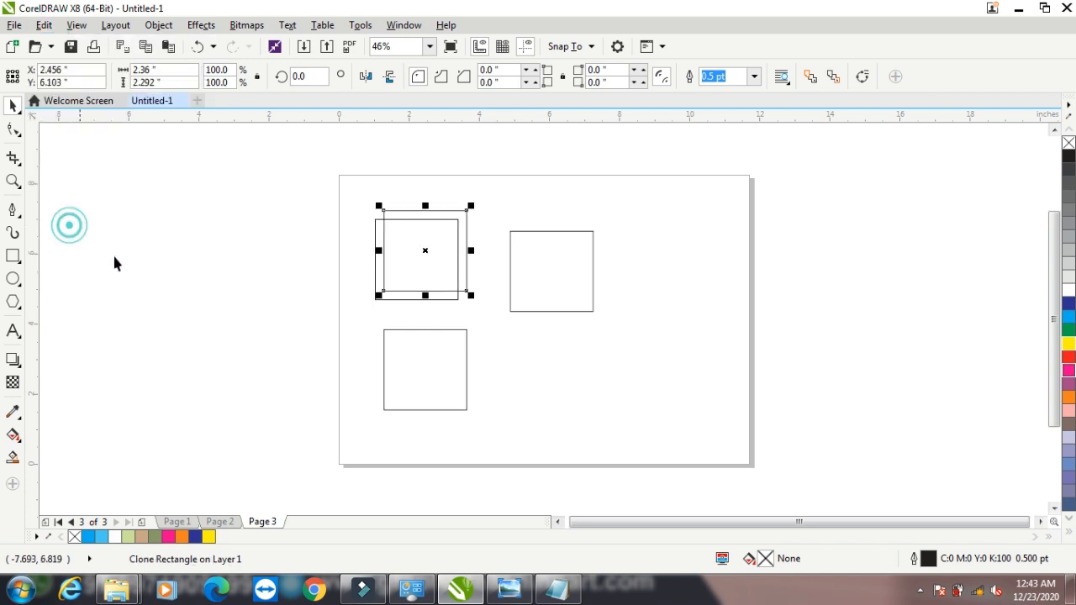
mouse_move(439, 268)
left_mouse_down()
mouse_move(556, 370)
mouse_move(560, 395)
left_mouse_up()
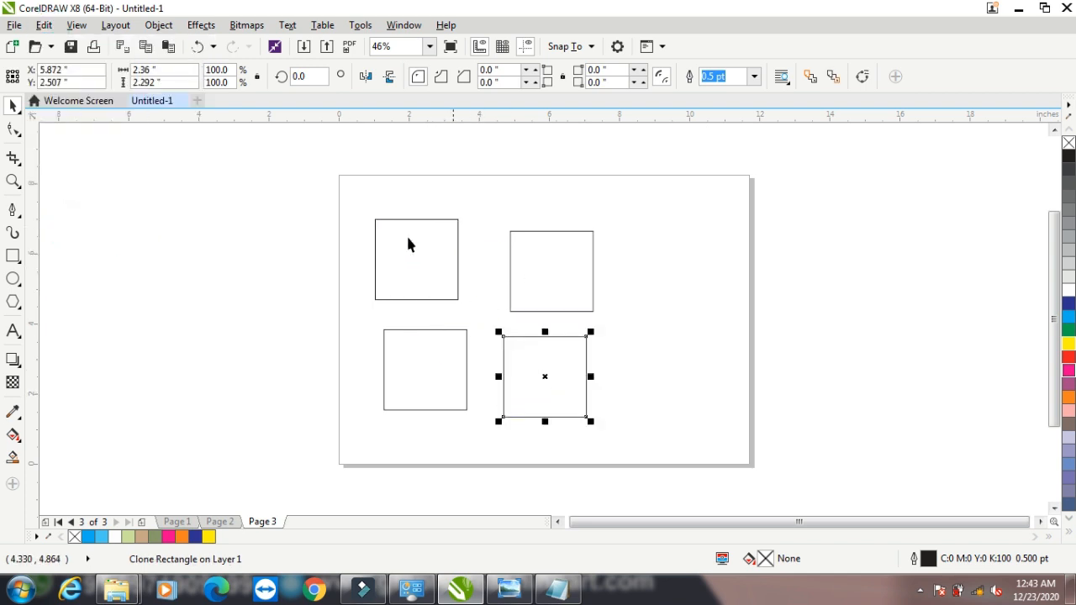
Fill the original rectangle with cyan and change its fill to green.
left_click(422, 275)
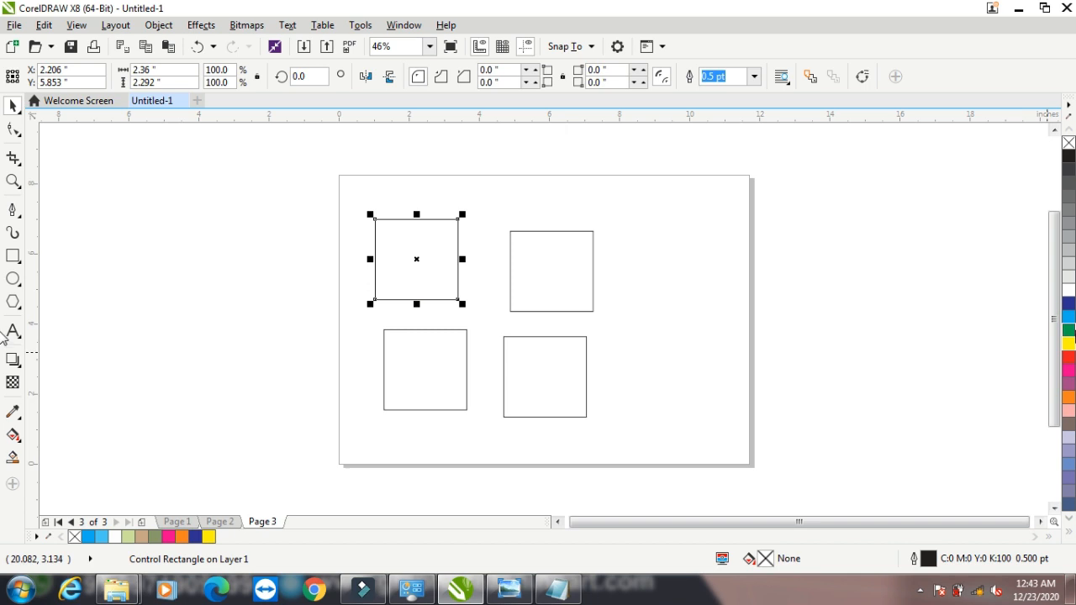
left_click(1071, 318)
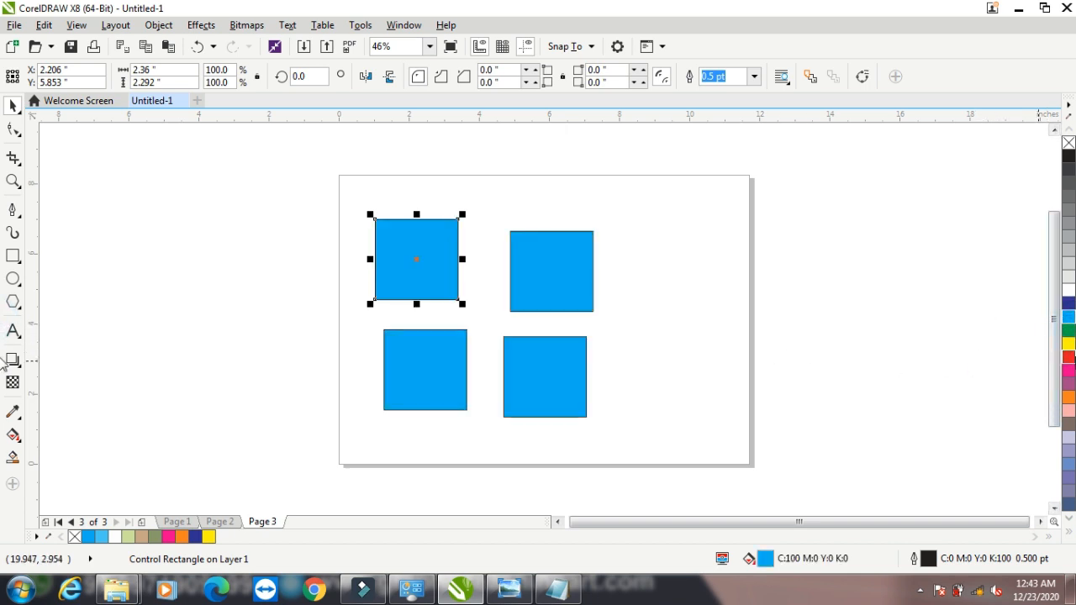
left_click(1069, 329)
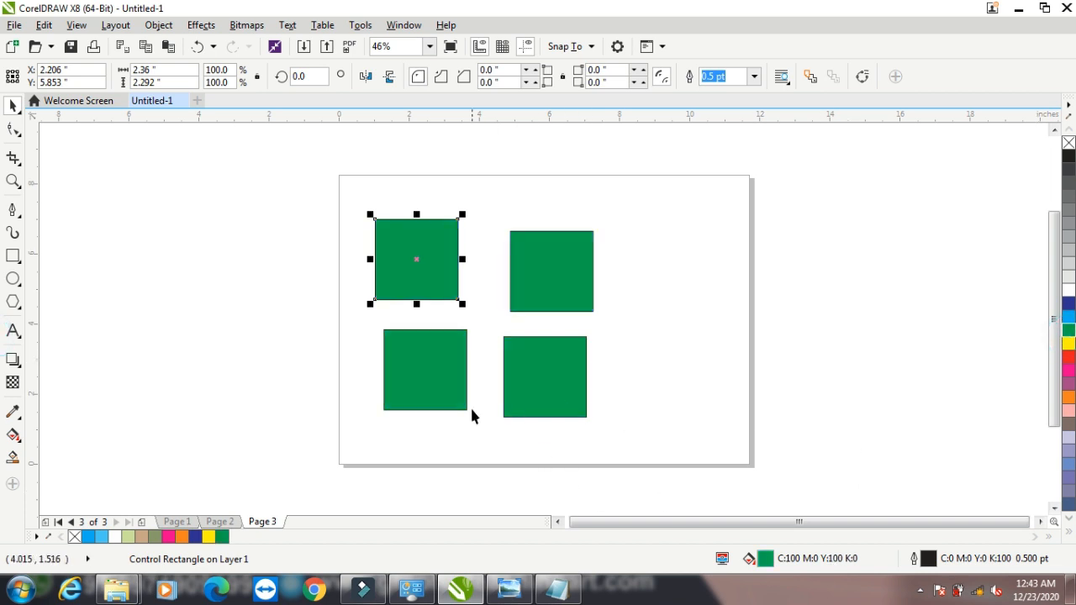
Try several fill types on the original rectangle in Edit Fill and apply a green-and-white two-color pattern.
key("F11")
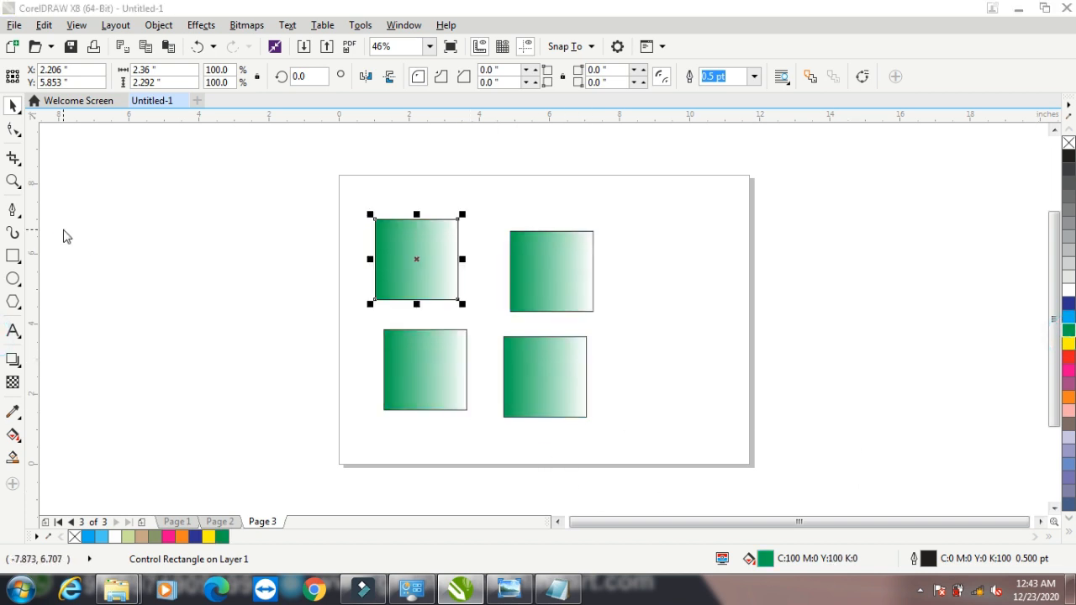
left_click_drag(339, 149, 729, 101)
left_click(726, 126)
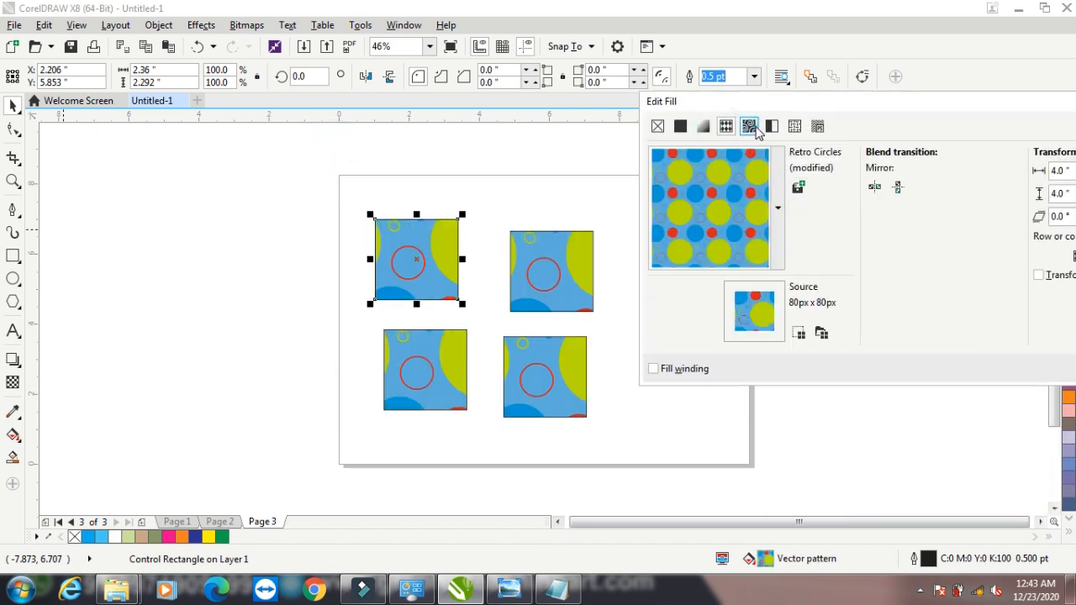
left_click(750, 128)
left_click(770, 133)
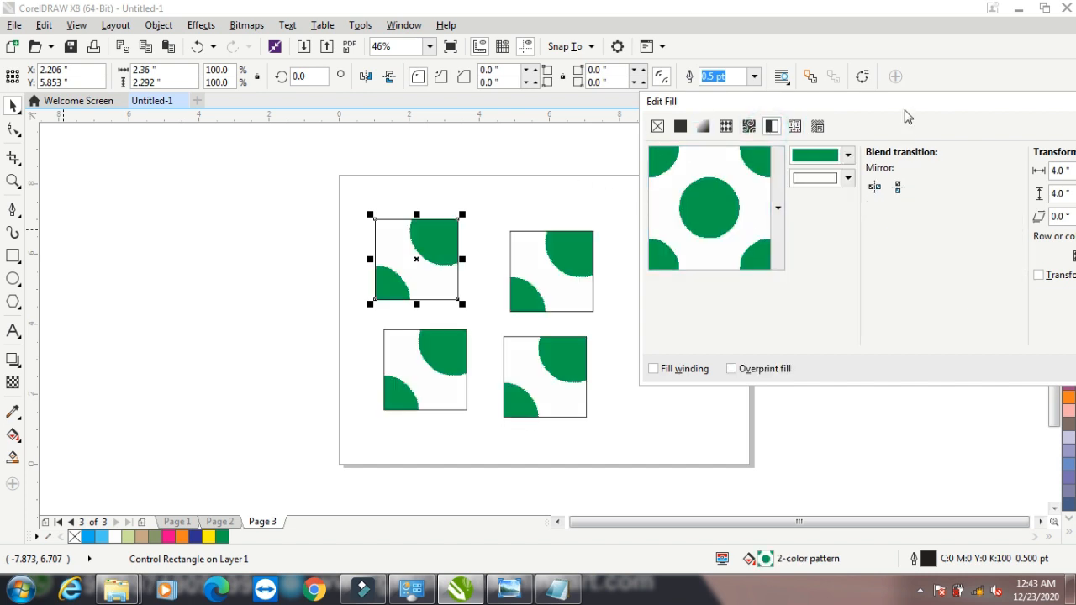
left_click_drag(905, 111, 663, 132)
left_click(868, 387)
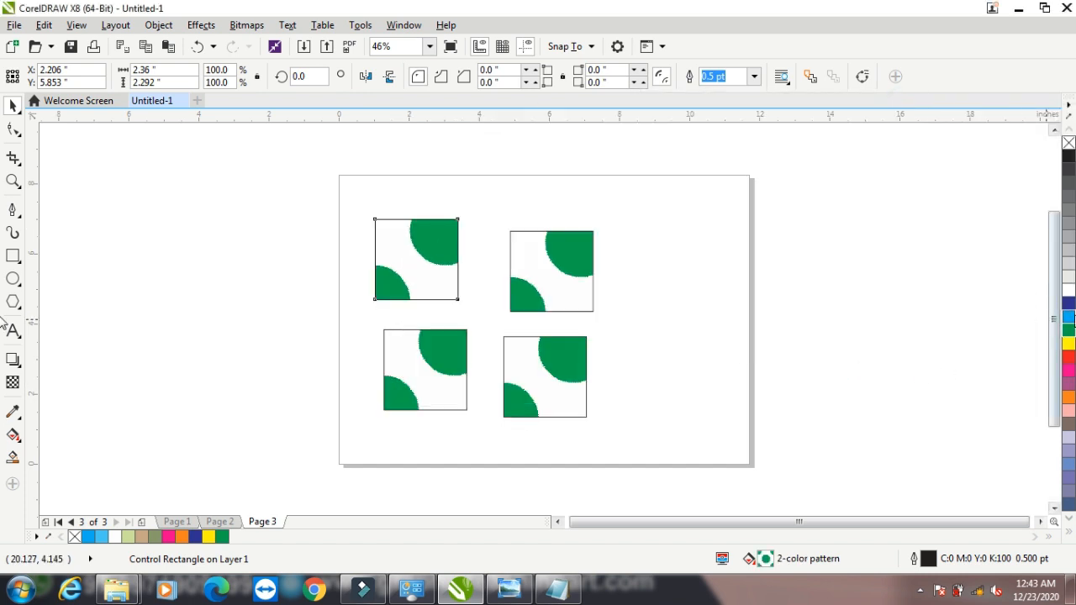
Fill the original rectangle with cyan and round its corners to a radius of about 0.494 inches.
left_click(1068, 317)
left_click(12, 130)
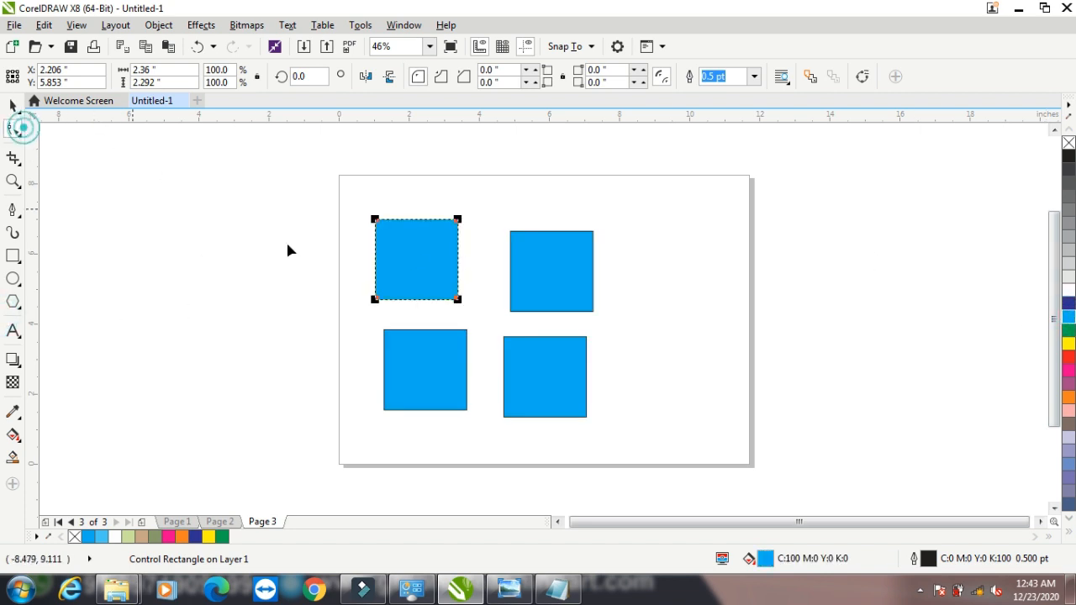
left_click_drag(375, 217, 394, 240)
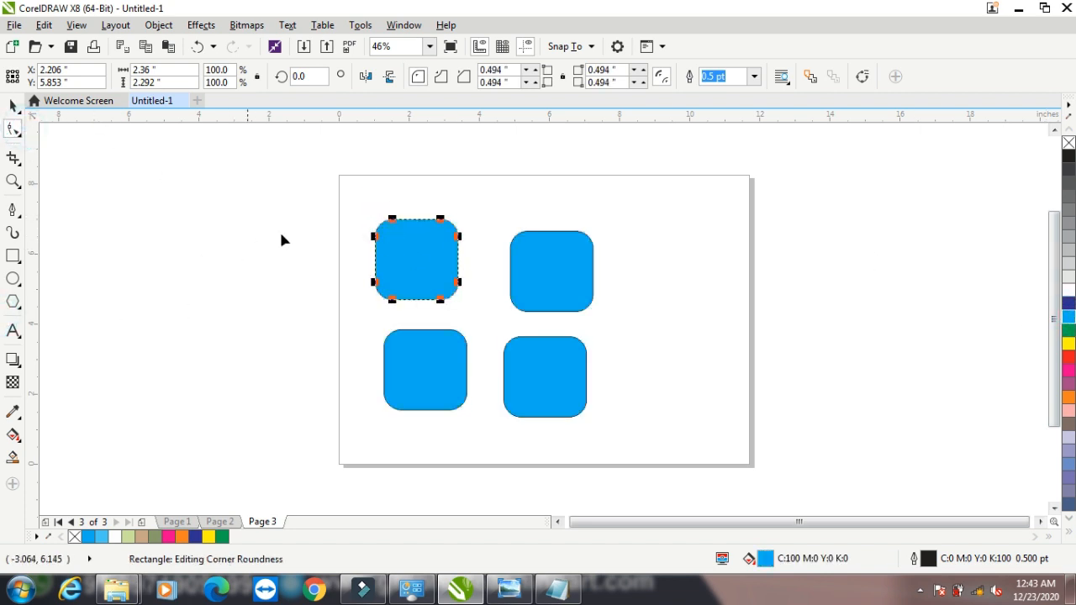
Convert the original rectangle to curves, add a node at its top edge's midpoint and pull it down into a V-shaped notch.
left_click(862, 76)
left_click(417, 220)
right_click(417, 221)
left_click(436, 244)
left_click_drag(418, 219, 417, 241)
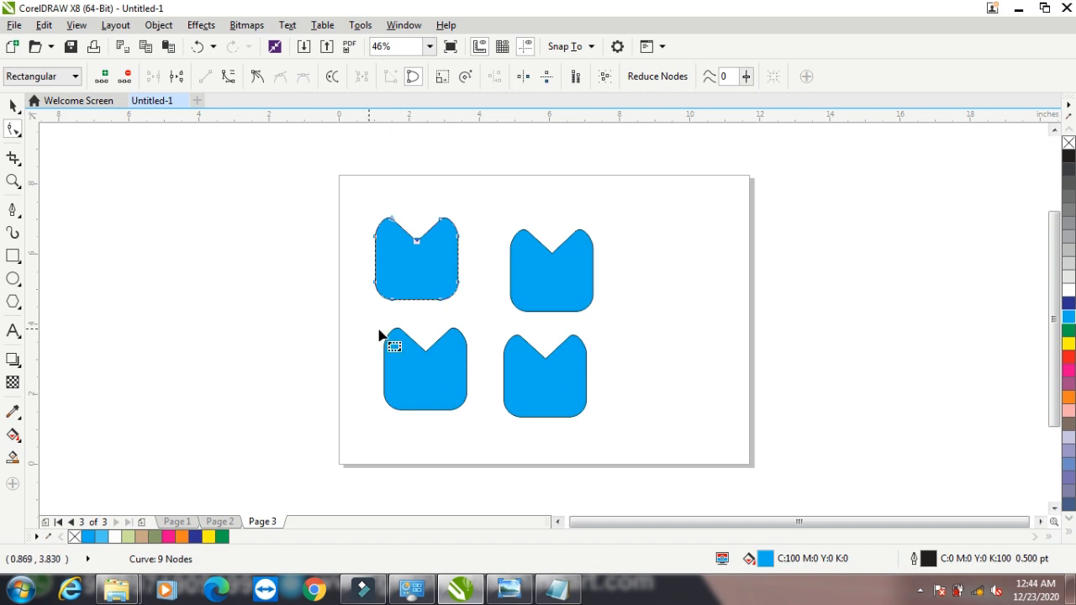
Fill the upper-right clone with red and the original shape with orange.
left_click(13, 105)
left_click(617, 252)
left_click(574, 269)
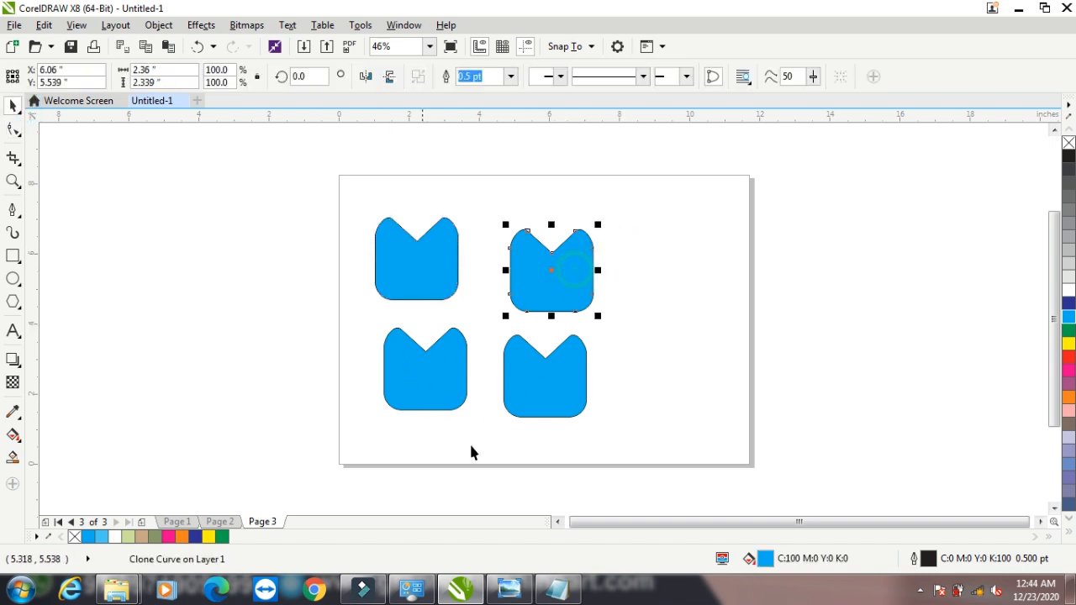
left_click(1069, 357)
left_click(429, 277)
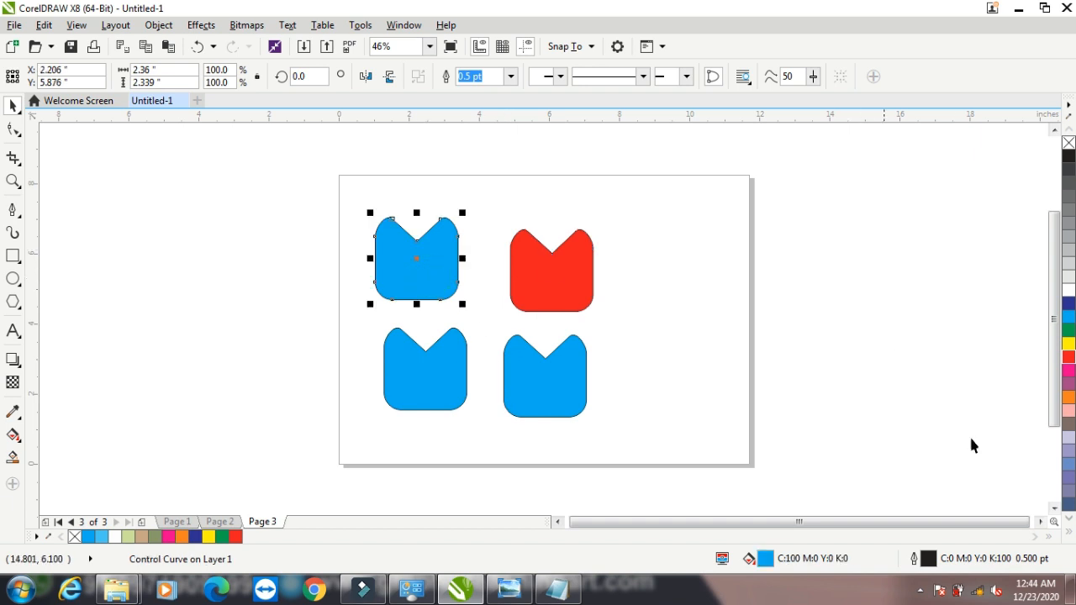
left_click(1069, 396)
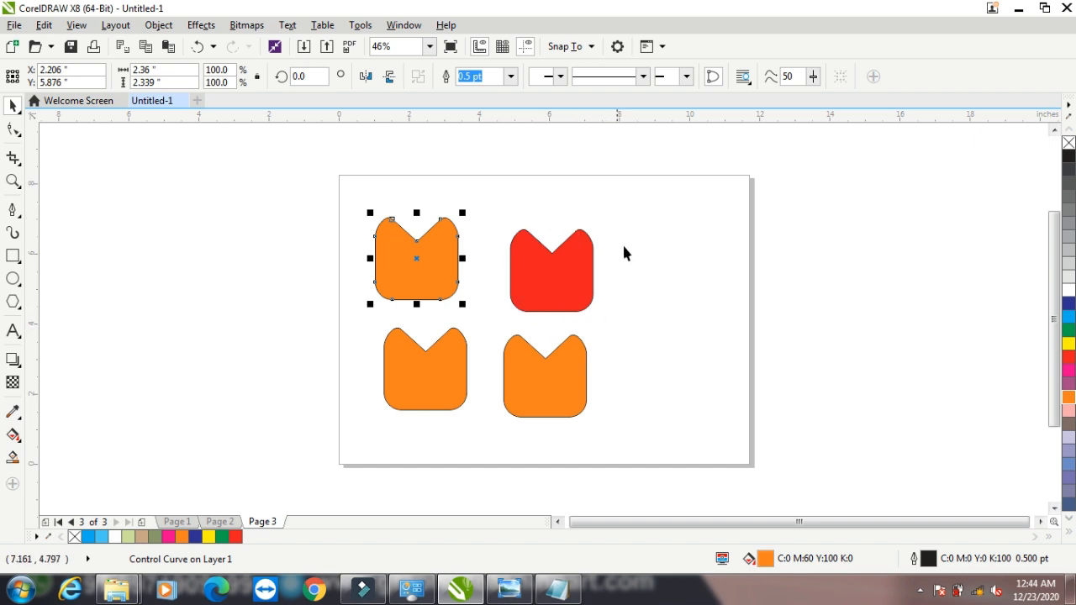
Select the original shape and all its clones and delete them.
left_click(44, 25)
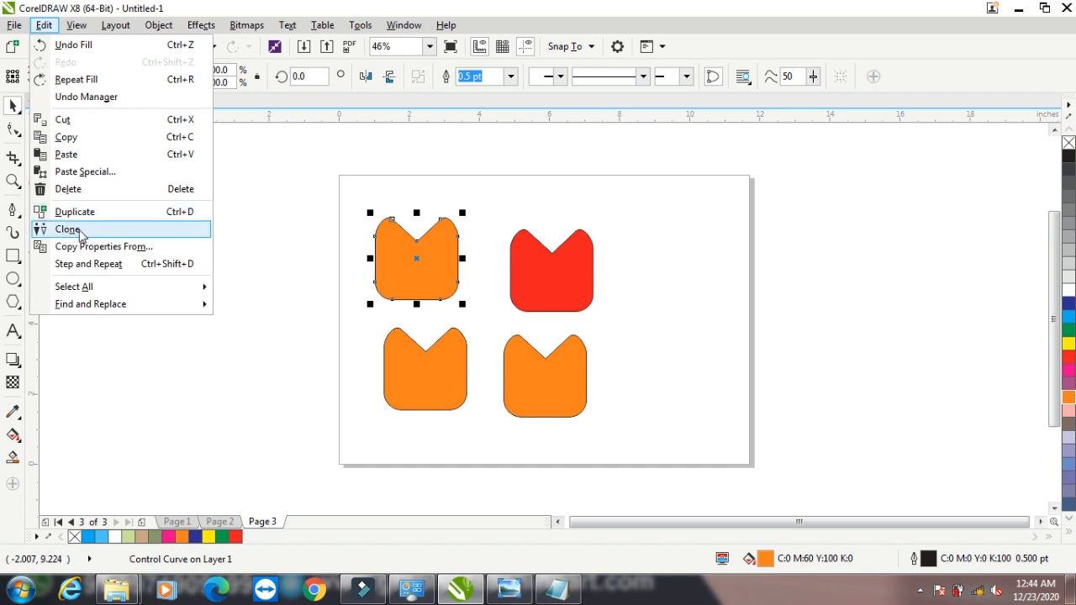
left_click(336, 210)
left_click_drag(336, 183, 653, 465)
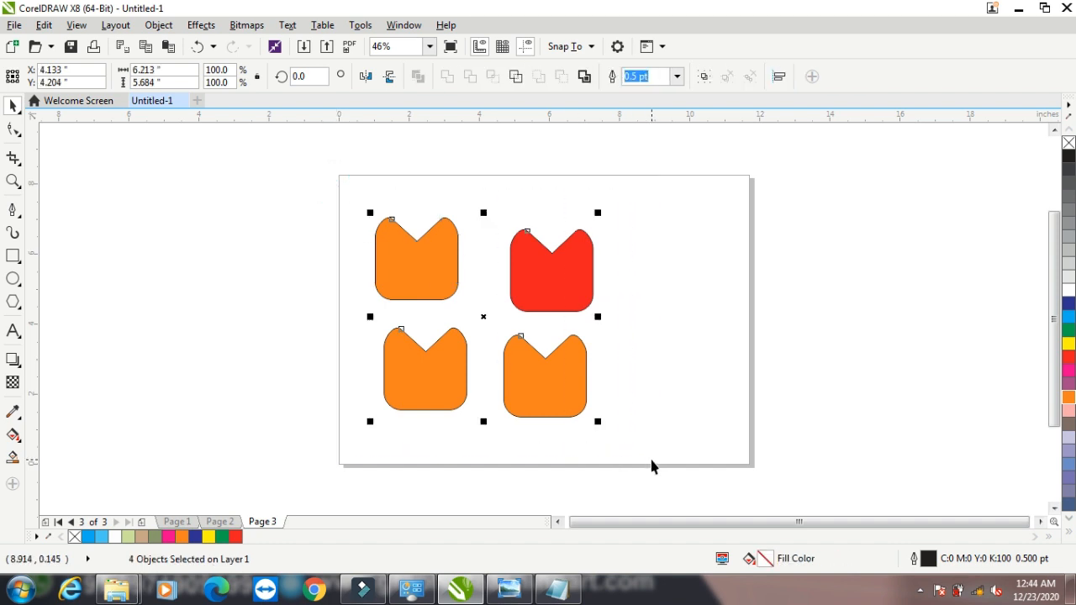
key("Delete")
Draw four small rectangles in a column near the page's right edge, the lowest about 1.03 by 0.74 inches.
left_click(13, 255)
left_click_drag(656, 208, 691, 234)
left_click_drag(654, 267, 698, 292)
left_click_drag(666, 326, 698, 346)
left_click_drag(675, 399, 711, 424)
Fill the lowest small rectangle with red and the one above it with green.
left_click(12, 105)
left_click(1068, 356)
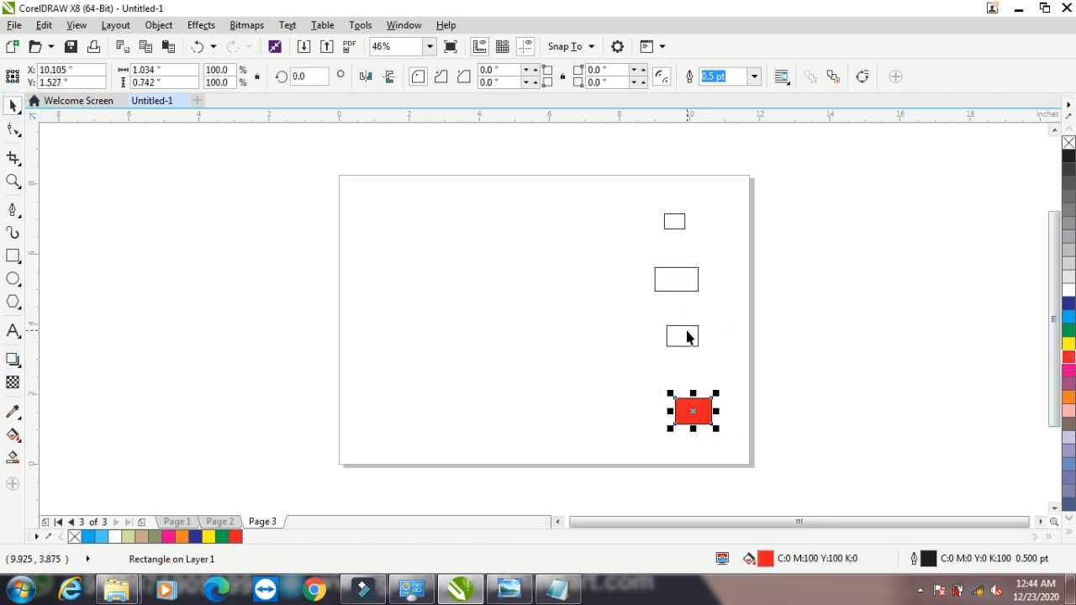
left_click(687, 336)
left_click(1068, 332)
left_click(480, 264)
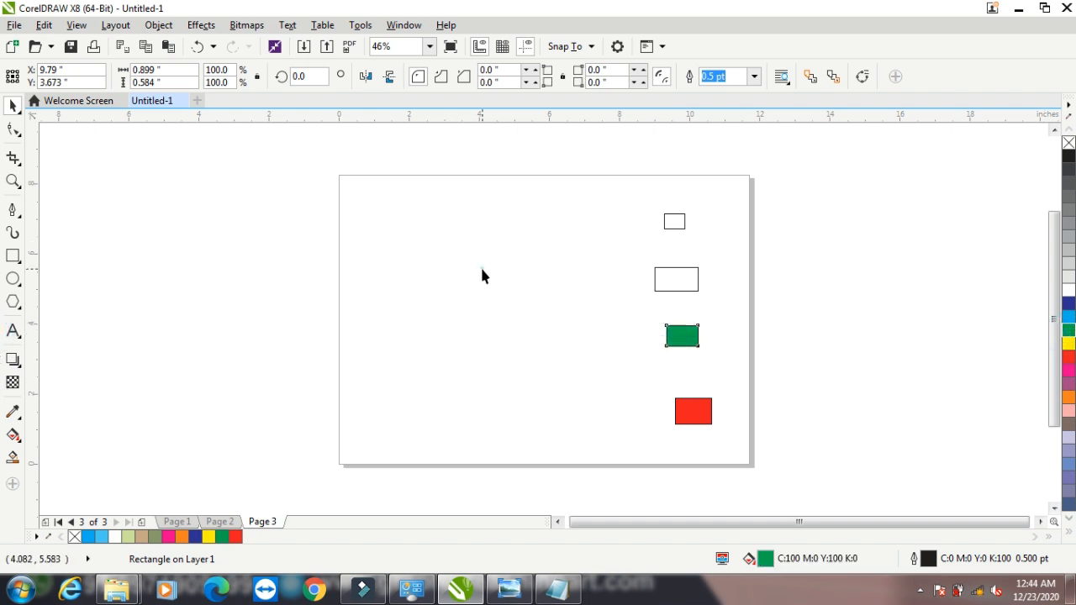
Draw a closed four-sided shape about 2.49 by 4.99 inches near the page's left edge with the Pen tool.
left_click(12, 210)
left_click(400, 228)
left_click(335, 347)
left_click(407, 403)
left_click(423, 293)
left_click(400, 228)
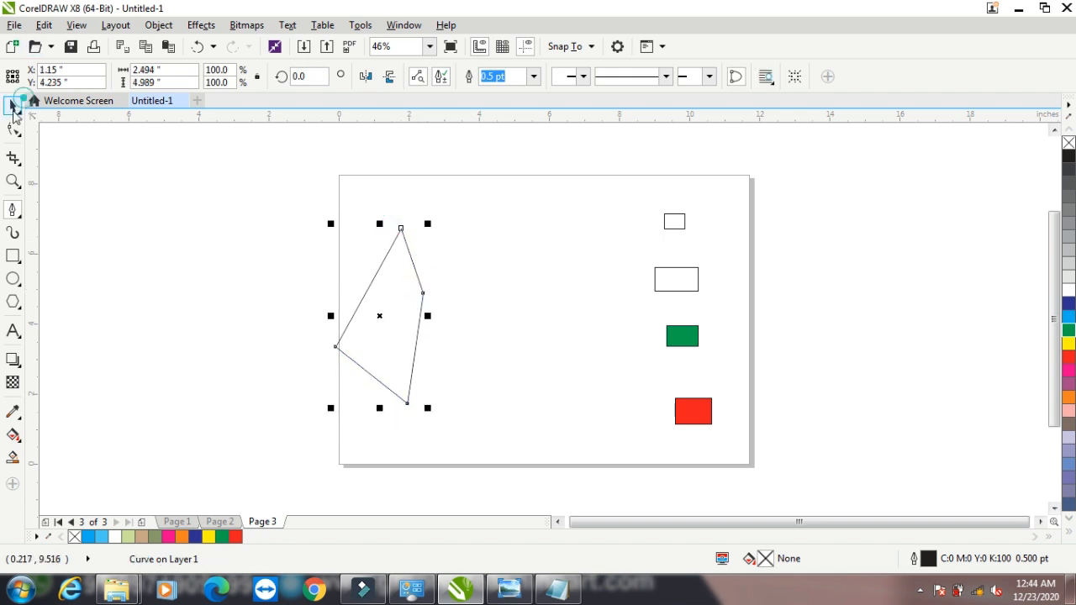
Fill the four-sided shape with the blue vector pattern of colored circles.
left_click(12, 106)
key("F11")
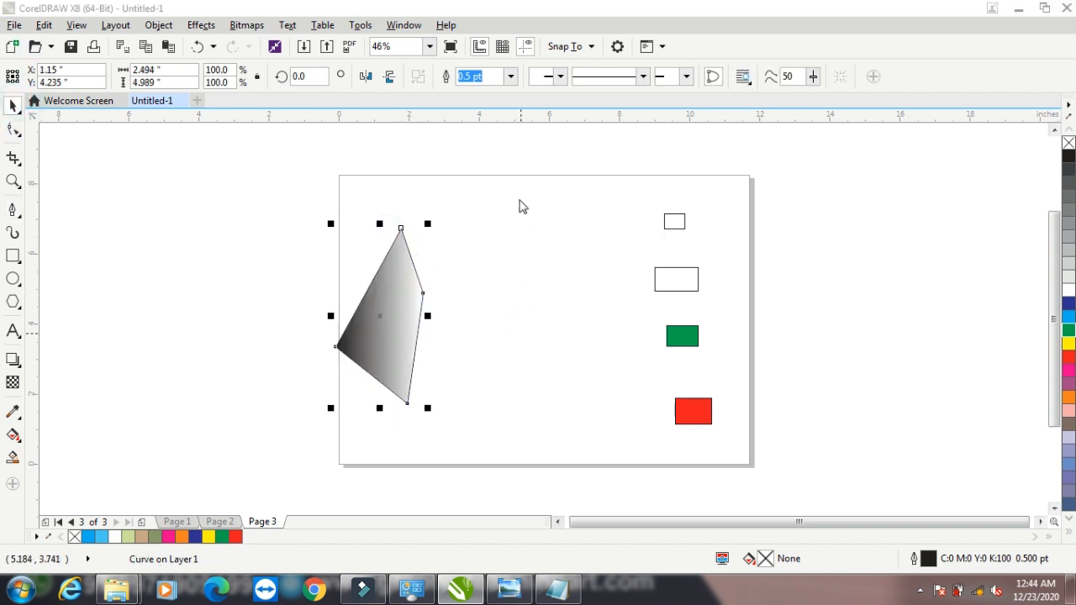
left_click(335, 173)
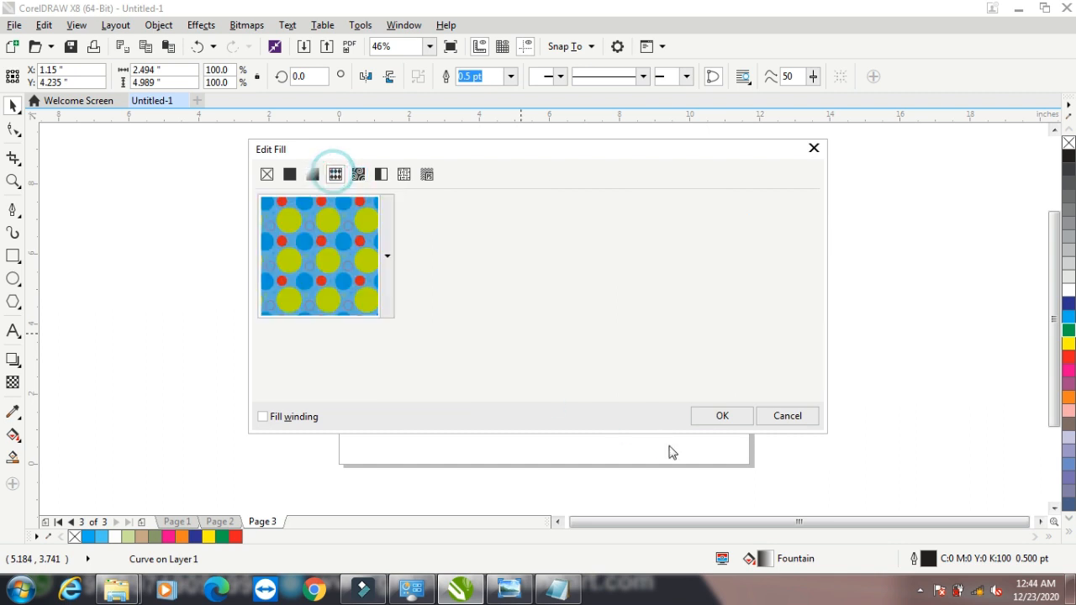
left_click(720, 416)
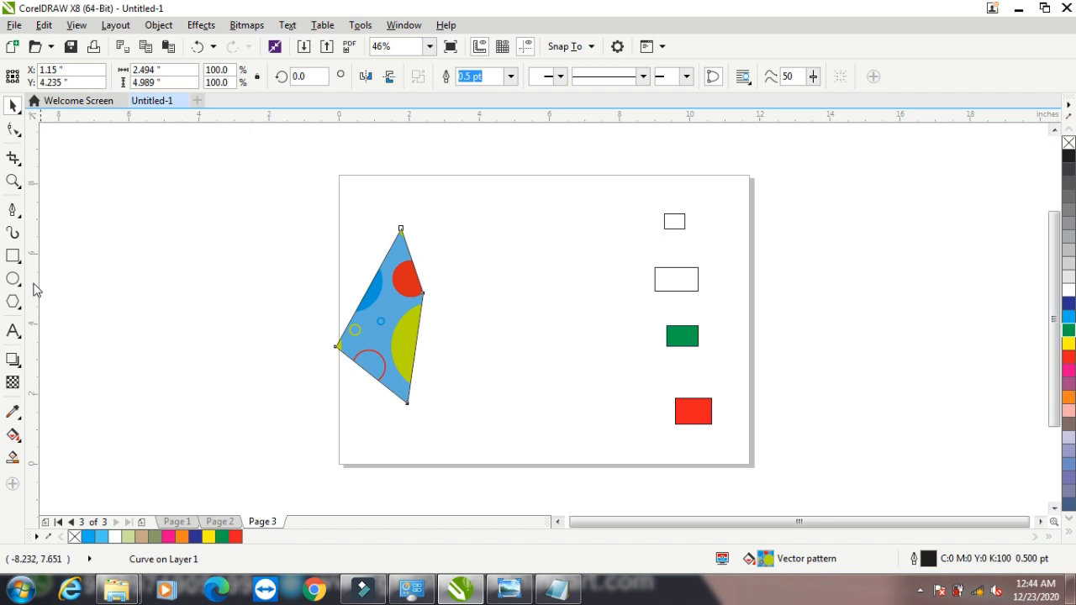
Add the artistic text "fsfsd" in the middle of the page and enlarge it.
left_click(12, 331)
left_click(521, 274)
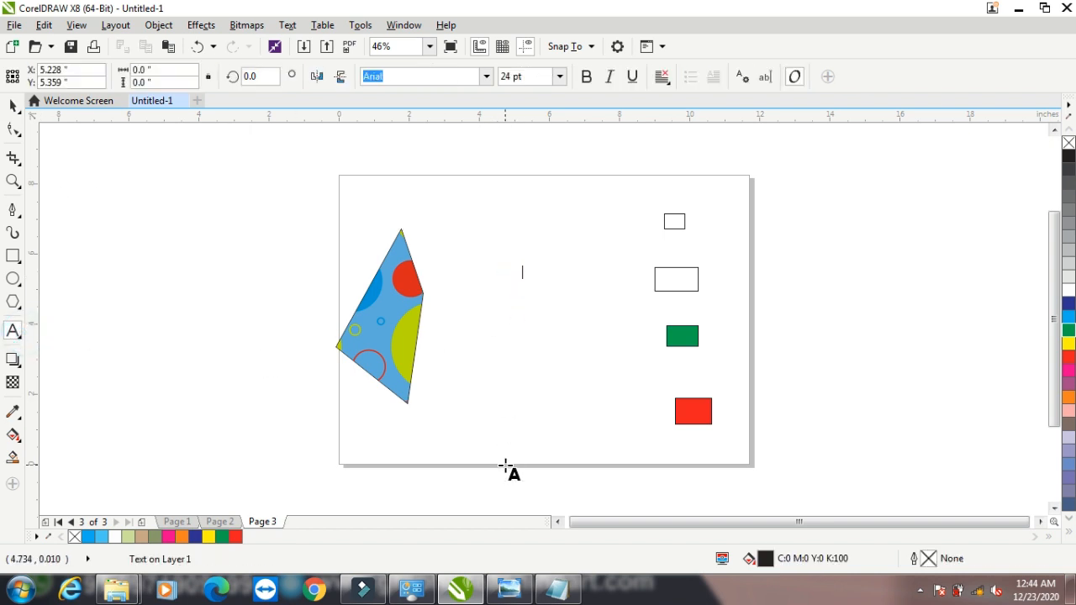
type("fsfsd")
key("Escape")
left_click(13, 108)
left_click_drag(550, 282, 639, 312)
Copy the outline pen, outline color and fill from the four-sided shape to the text and the four small rectangles.
left_click_drag(482, 177, 802, 478)
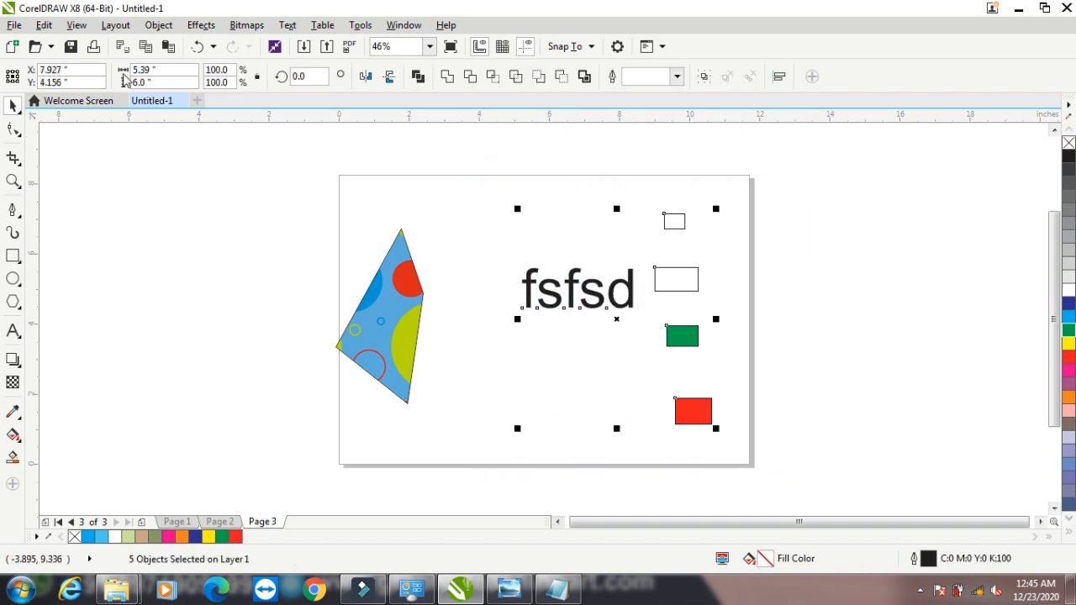
left_click(43, 25)
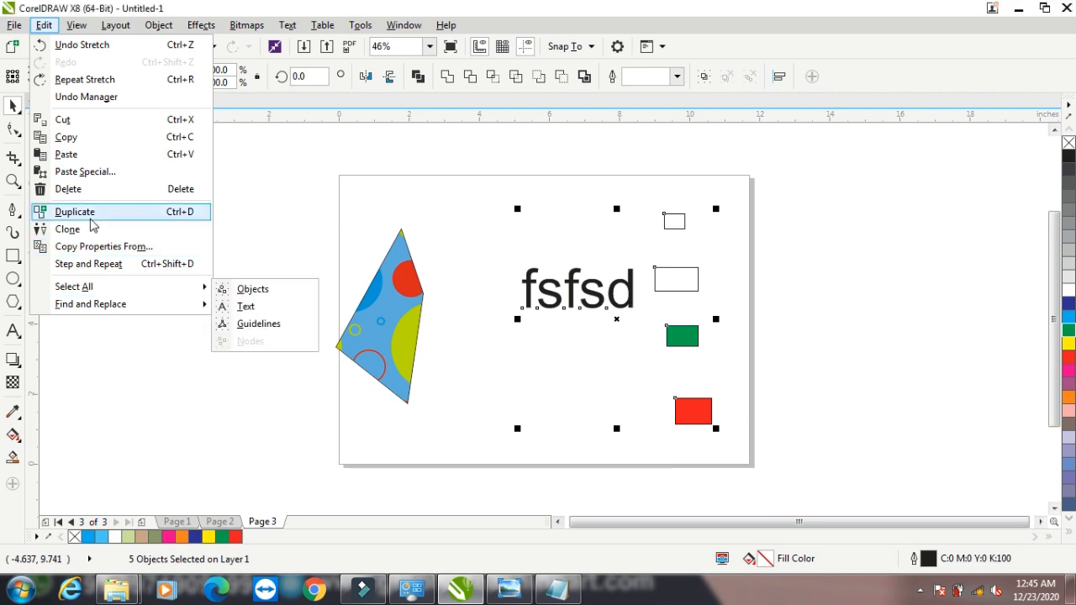
left_click(76, 246)
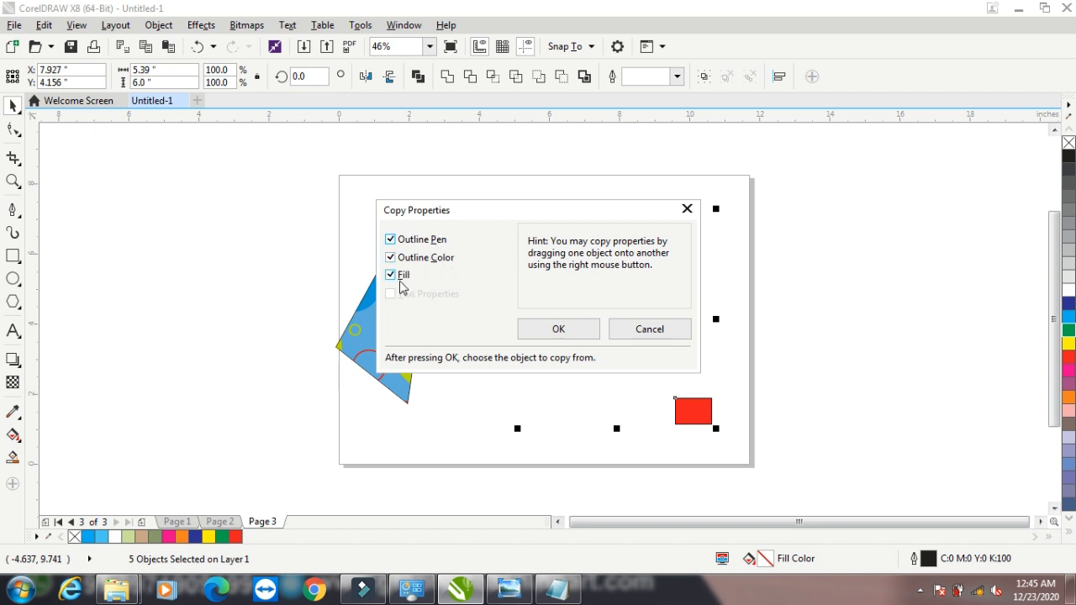
left_click(557, 330)
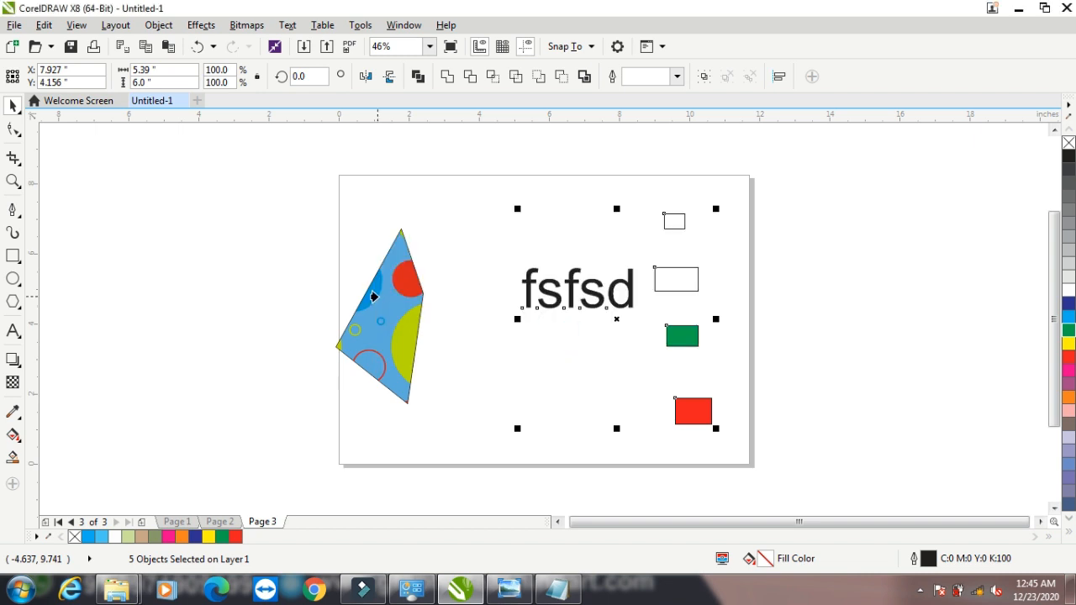
left_click(373, 295)
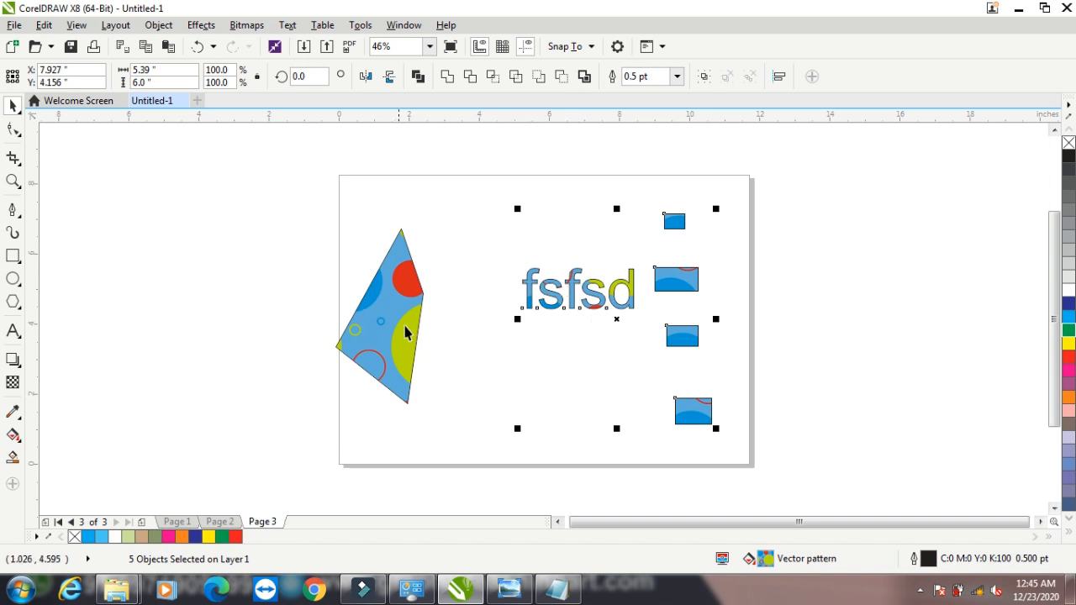
Open the Step and Repeat settings and delete all objects on the page.
left_click(43, 25)
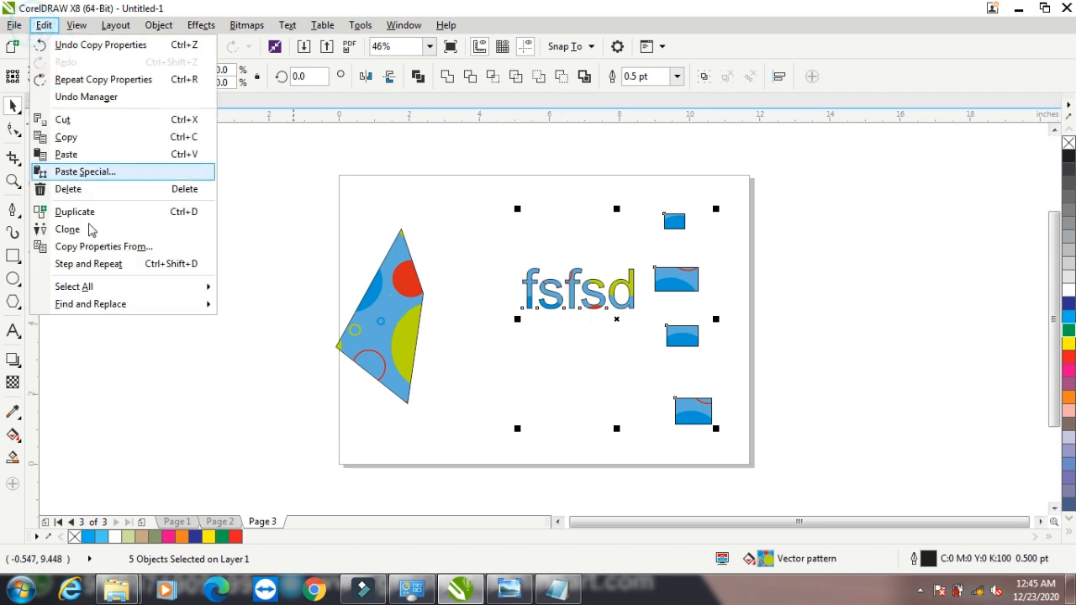
left_click(106, 265)
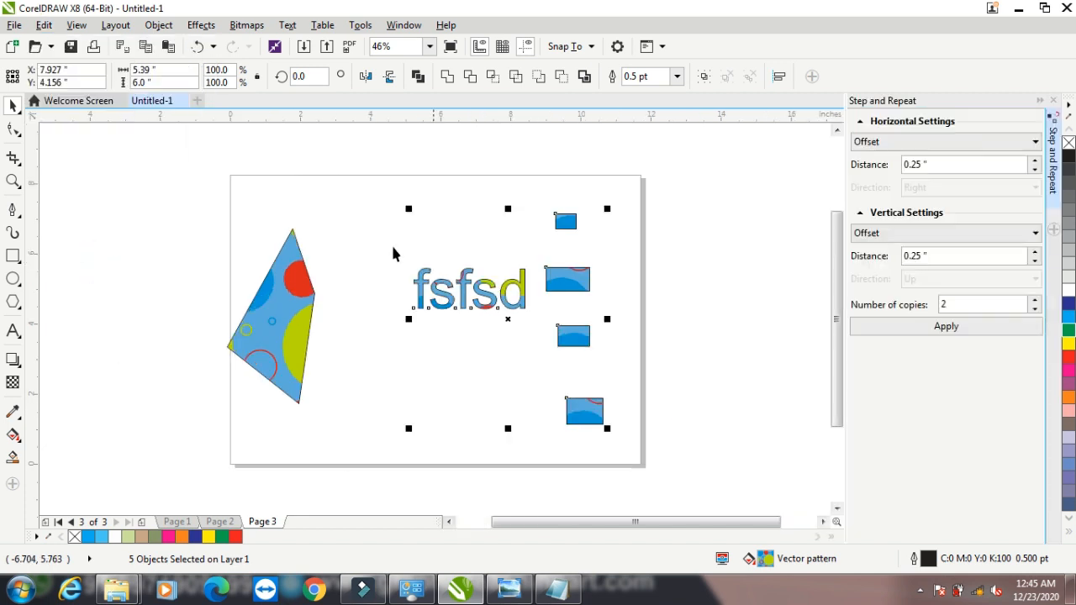
left_click_drag(646, 476, 645, 476)
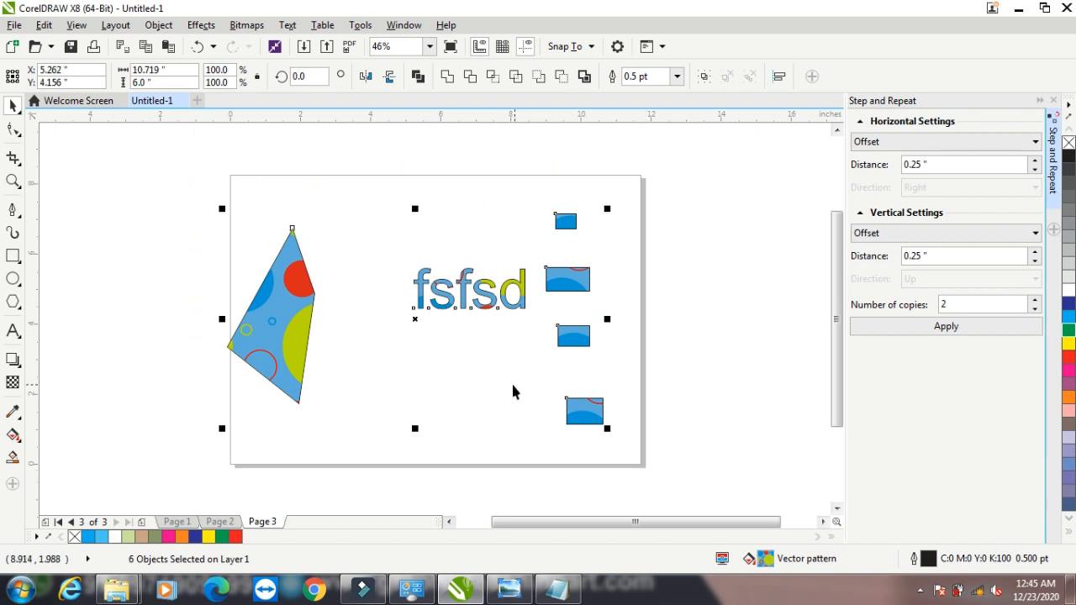
key("Delete")
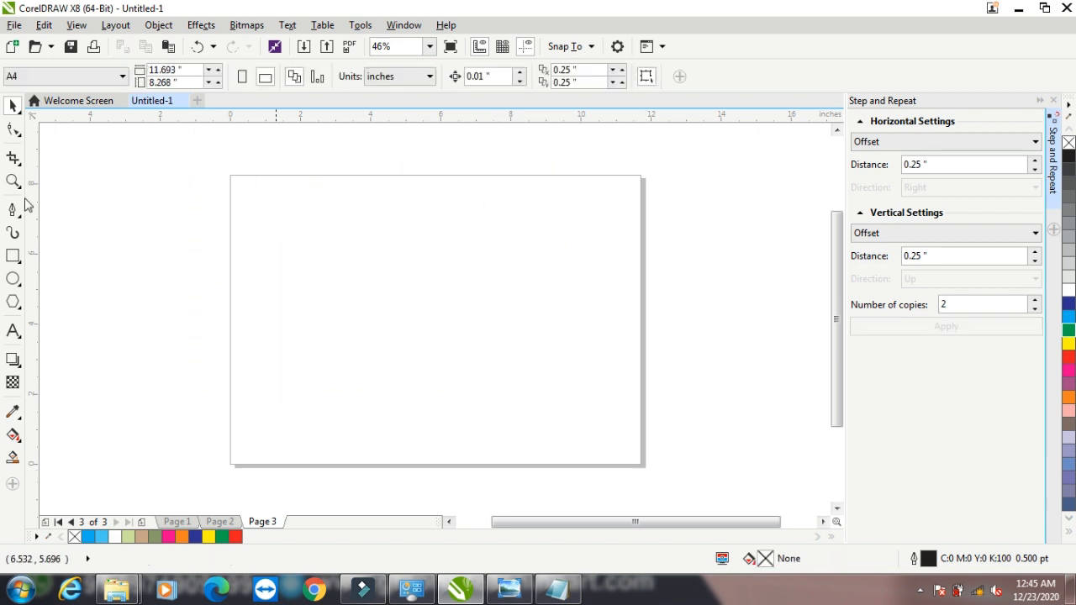
Draw a rectangle about 3.24 by 2.54 inches in the page's upper left and a smaller one overlapping its upper-right corner.
left_click(13, 256)
left_click_drag(295, 236, 410, 325)
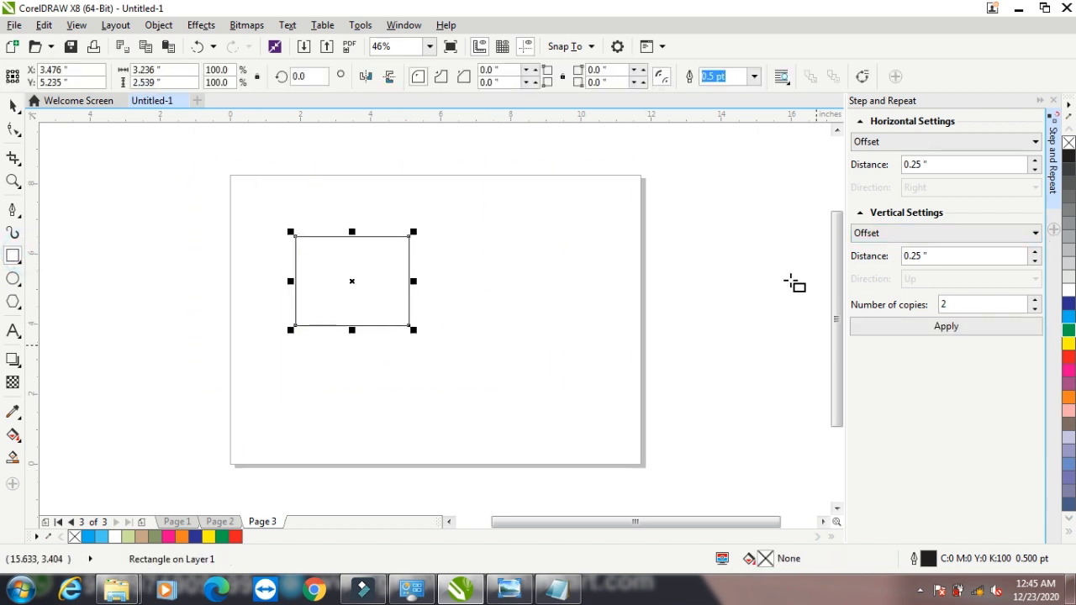
left_click(12, 105)
left_click_drag(398, 255, 425, 249)
right_click(460, 234)
Step and repeat both rectangles twice with 0.32-inch horizontal spacing between objects to the right and a 0.25-inch vertical offset.
left_click_drag(240, 210, 496, 345)
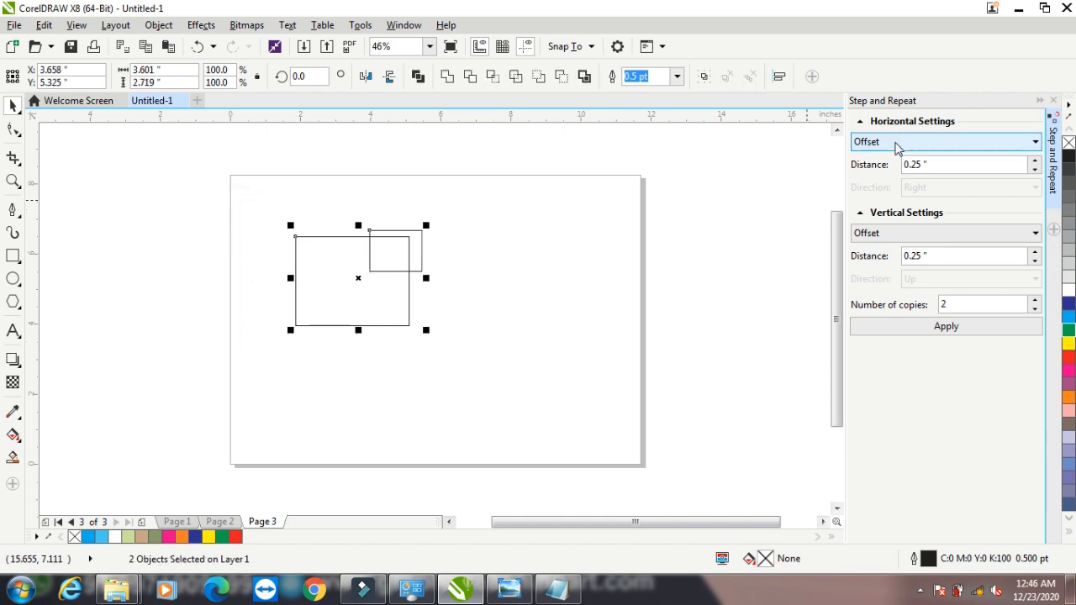
left_click(1036, 160)
left_click(1036, 160)
left_click(1037, 160)
left_click(1036, 160)
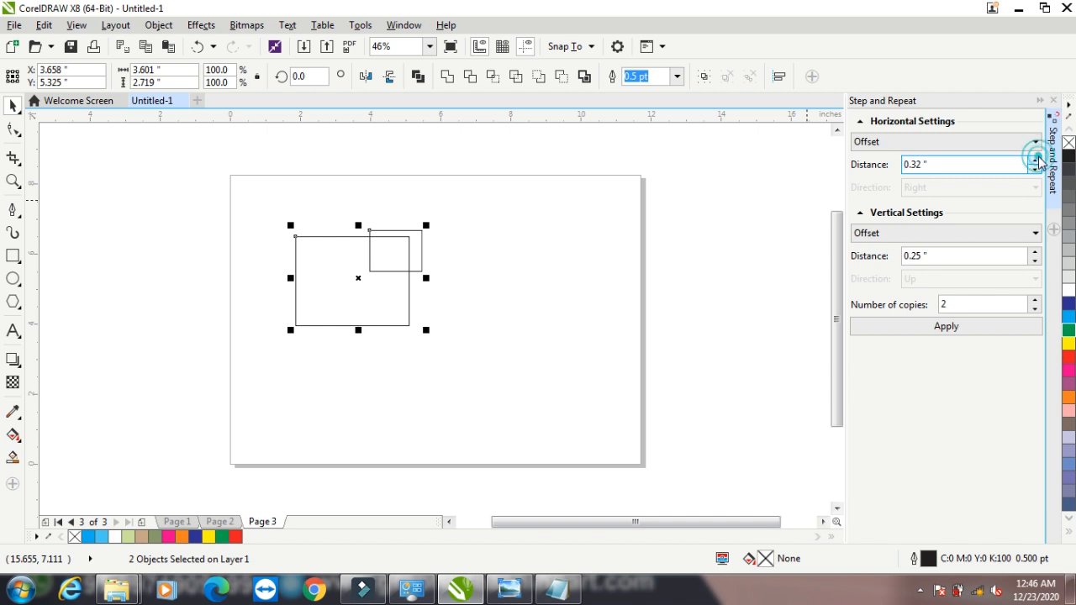
left_click(942, 142)
left_click(916, 181)
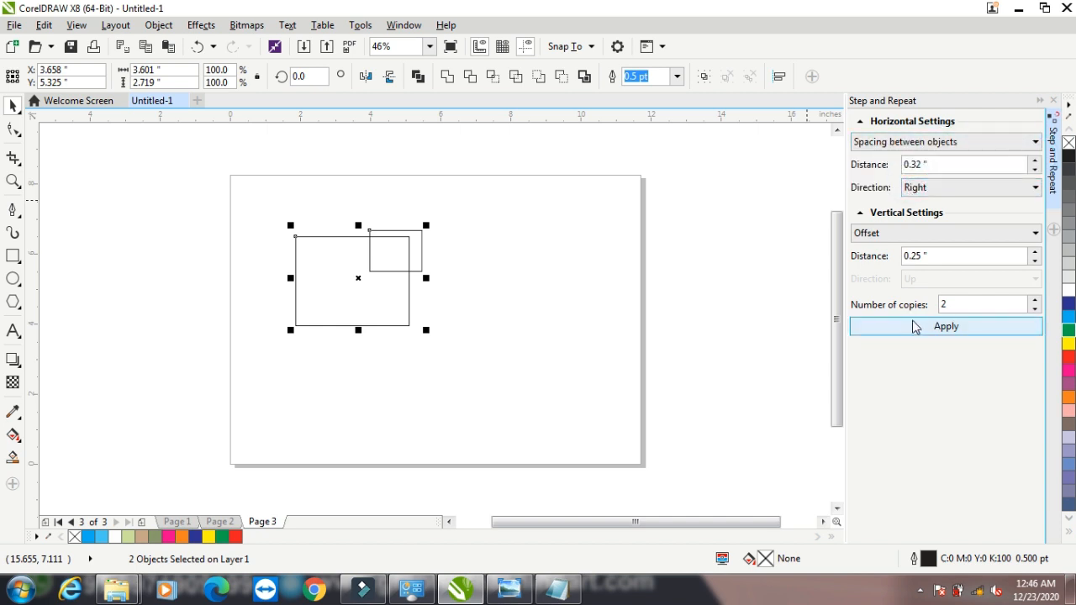
left_click(914, 328)
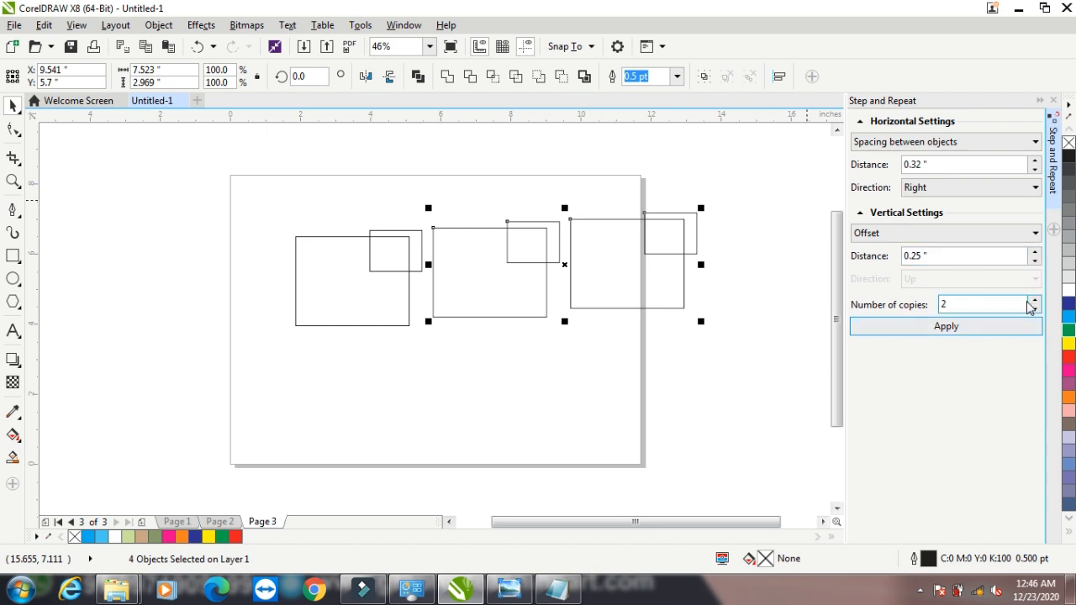
Step and repeat the selected copies twice with the vertical setting changed to spacing between objects, 0.25 inches upward.
left_click(927, 233)
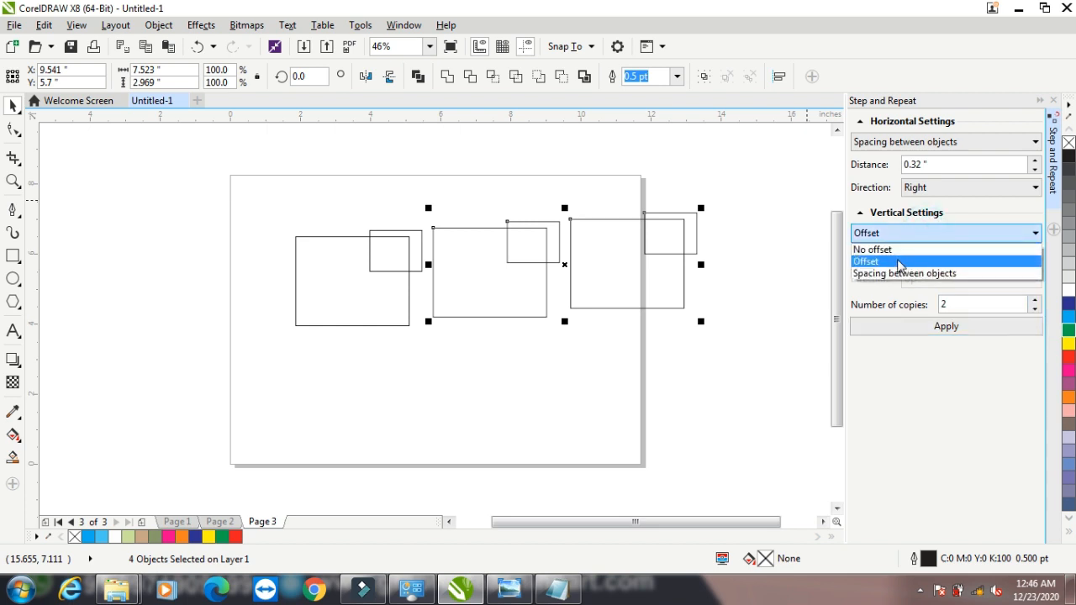
left_click(894, 274)
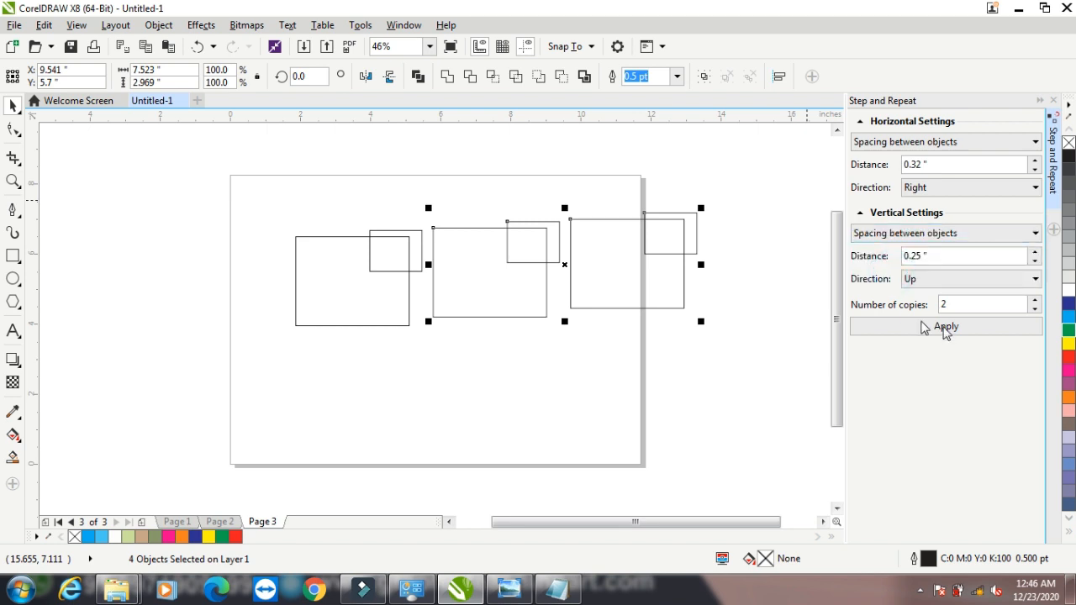
left_click(957, 329)
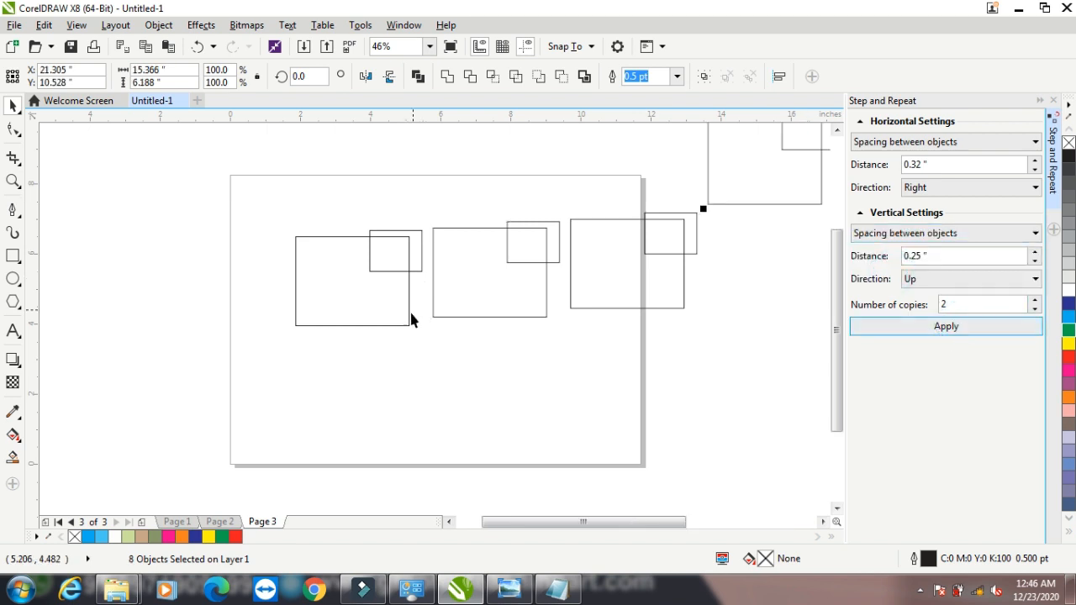
scroll(410, 321, "down", 2)
scroll(422, 326, "down", 1)
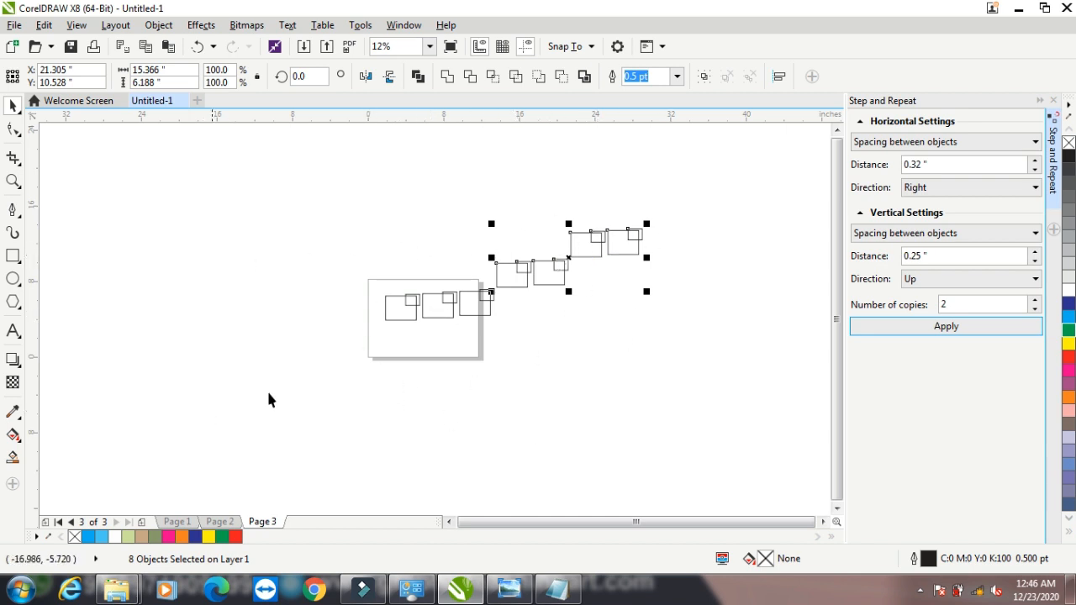
Step and repeat the selected rectangles twice with the horizontal direction set to Left.
left_click(937, 193)
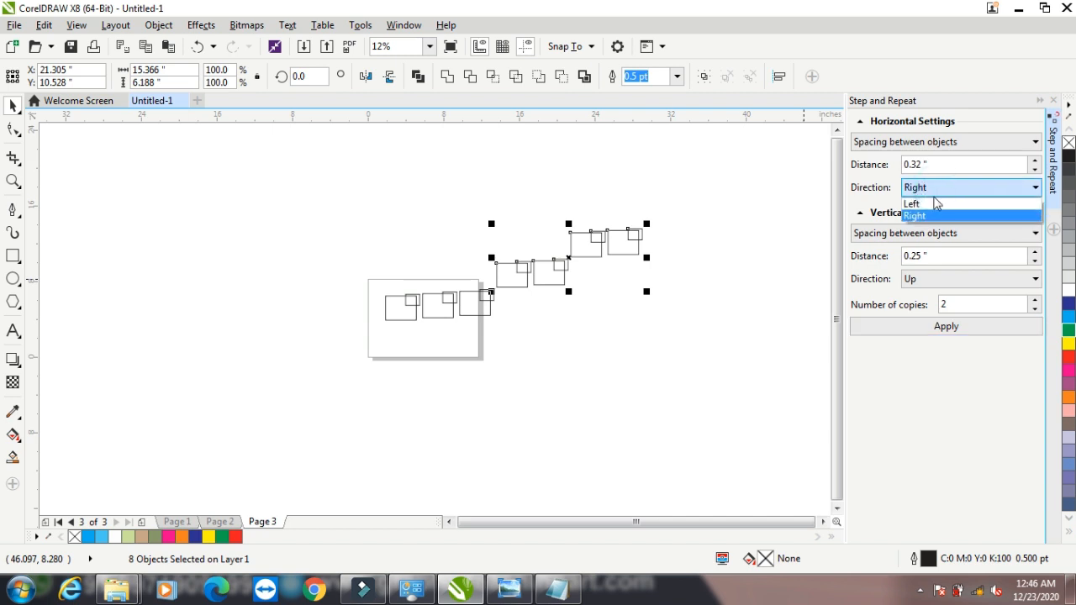
left_click(935, 213)
left_click(949, 331)
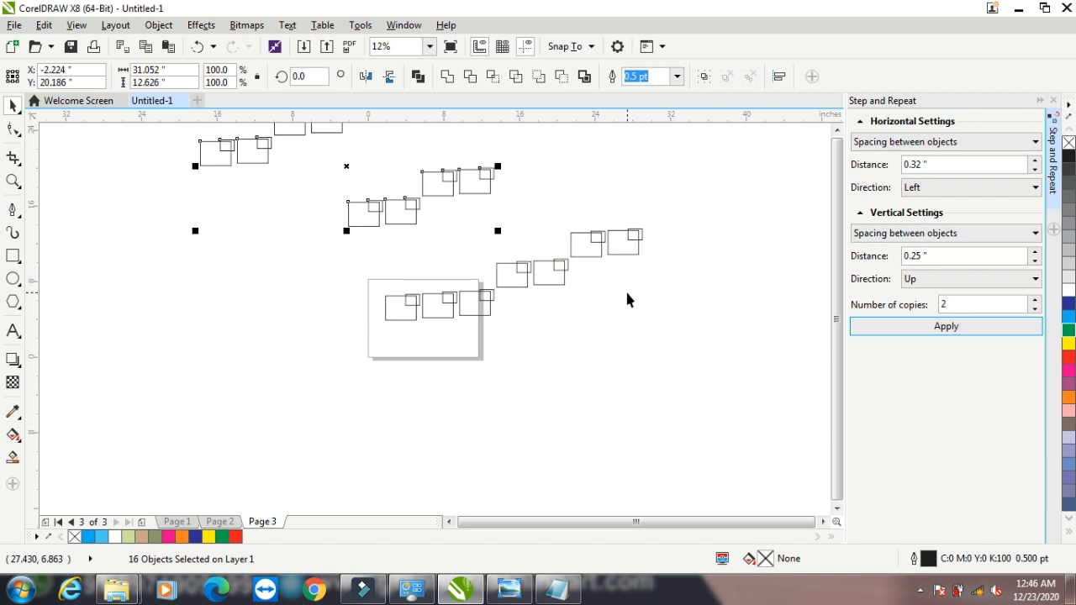
Delete all the rectangles and close the Step and Repeat settings.
key("ctrl+a")
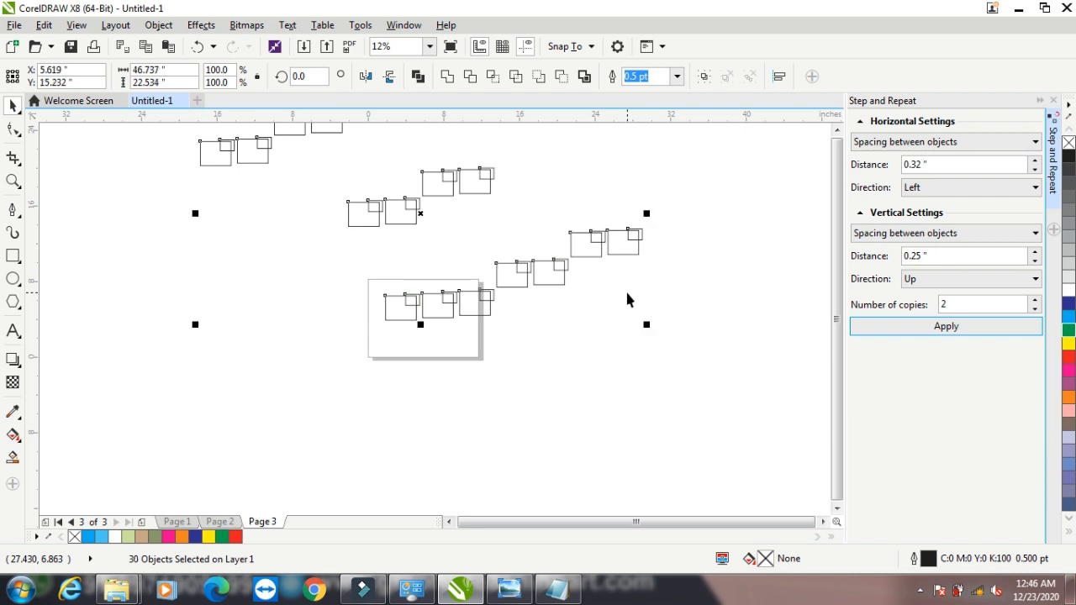
key("Delete")
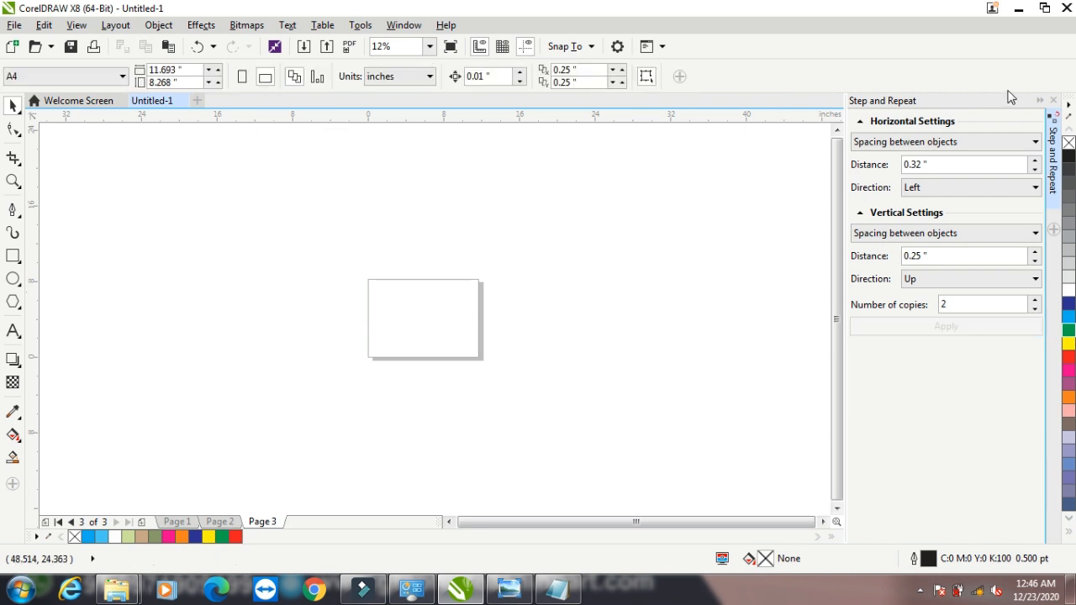
left_click(1052, 101)
left_click(43, 25)
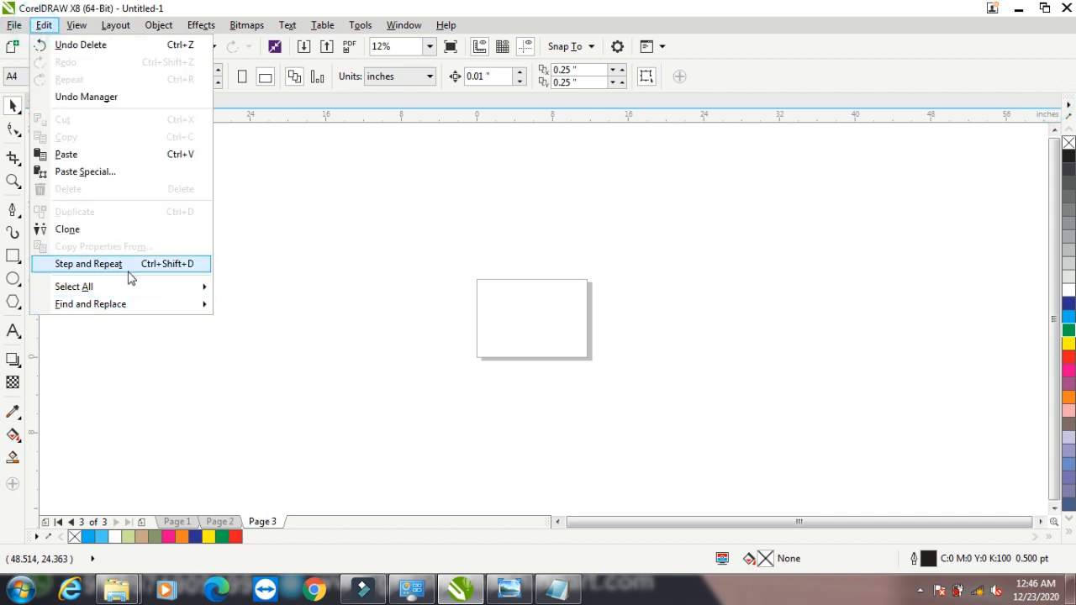
mouse_move(103, 291)
left_click(377, 267)
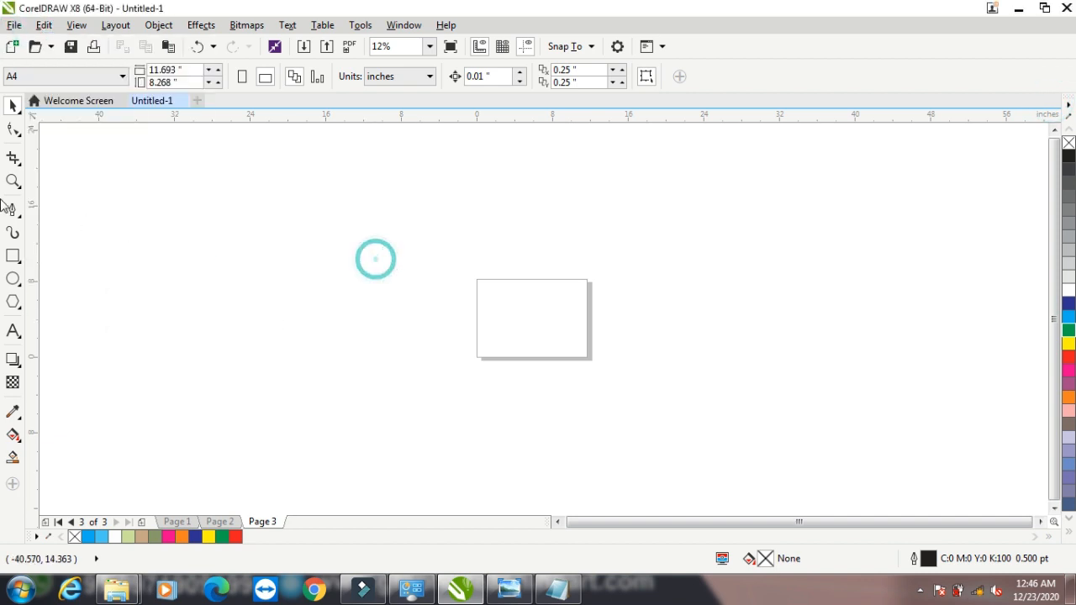
Add the artistic text "hjkdkjahdkjahdj" near the page's upper-left corner.
key("z")
left_click_drag(459, 272, 604, 368)
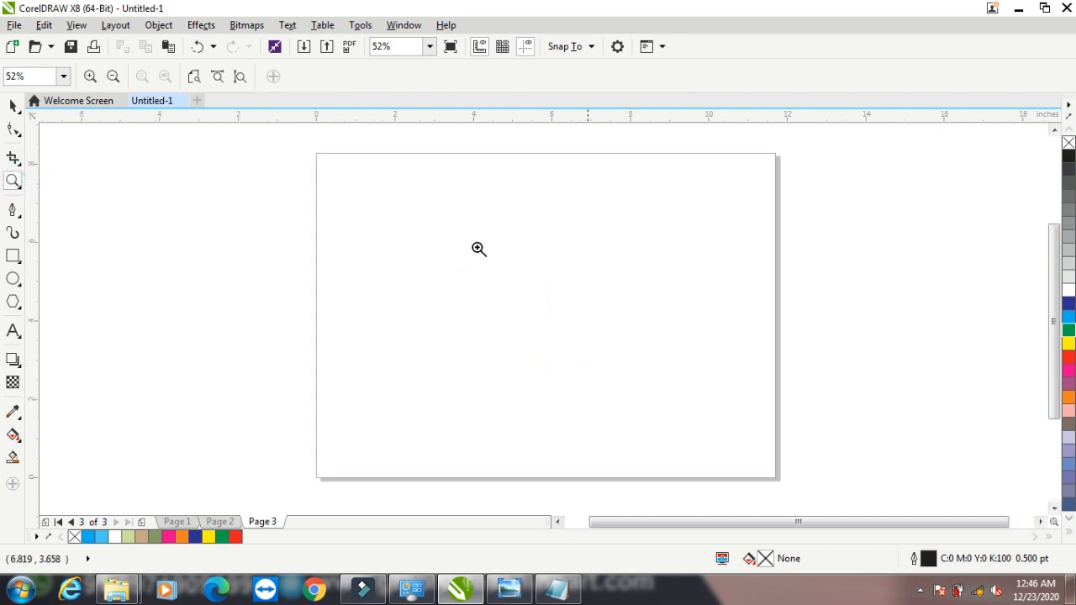
left_click(13, 332)
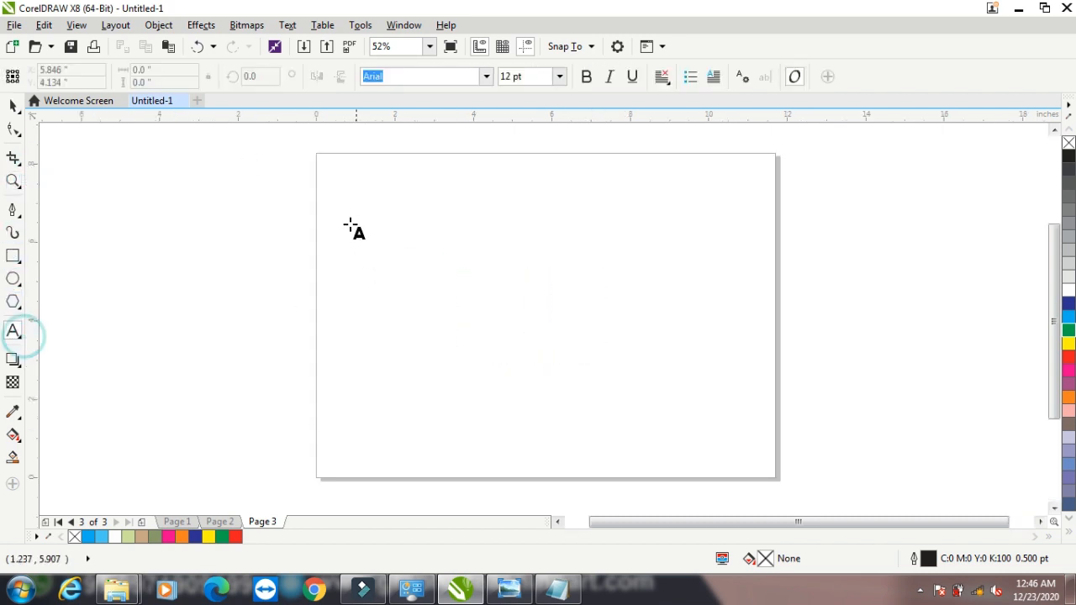
left_click(344, 196)
type("hjkdkjahdkjahdj")
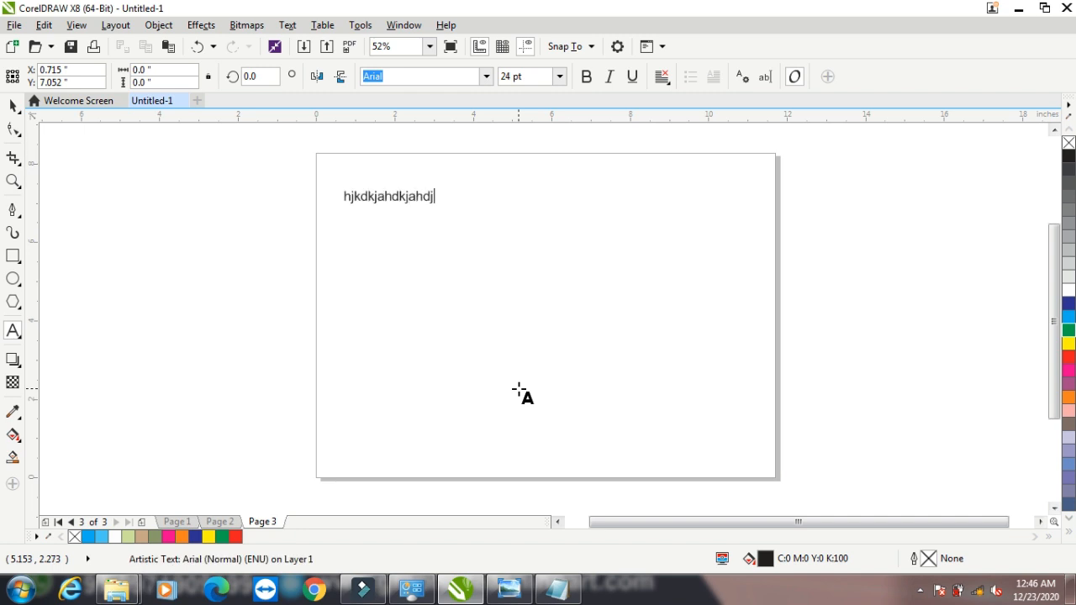
left_click(13, 106)
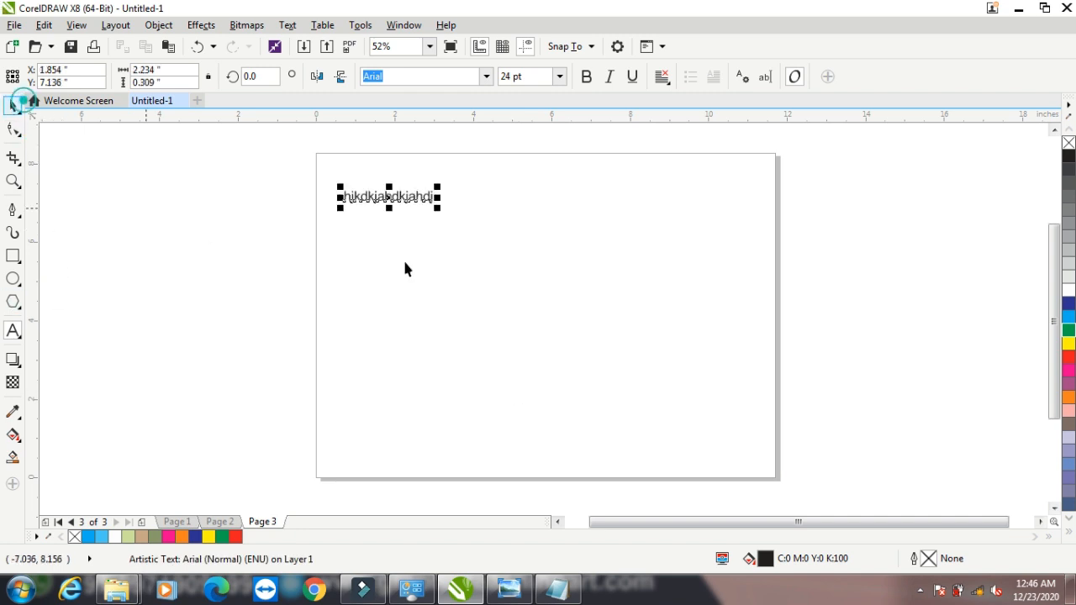
Place three copies of the text in a column below the original and convert the lowest copy to curves.
left_click_drag(386, 197, 383, 336)
right_click(383, 240)
right_click(383, 289)
right_click(383, 336)
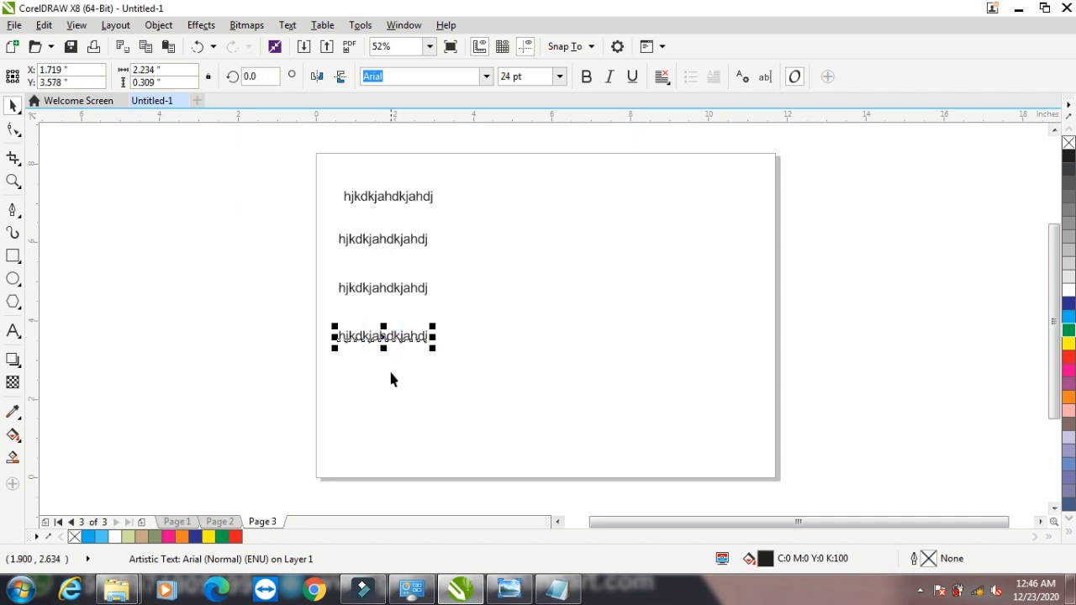
key("ctrl+q")
Draw seven rectangles of different sizes across the middle and right of the page, the lowest about 1.61 by 0.76 inches.
left_click(12, 256)
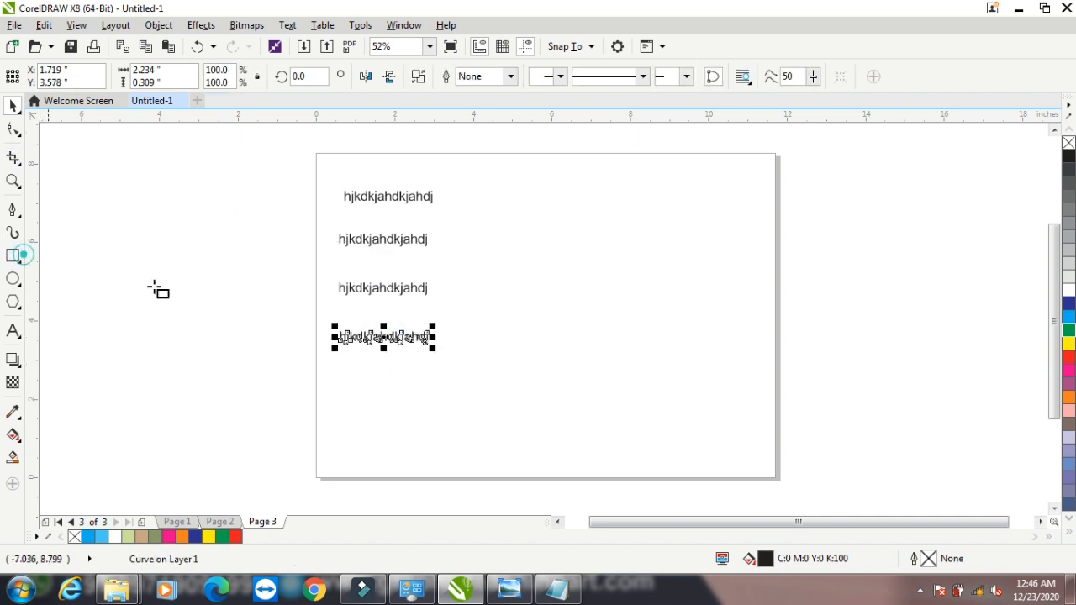
left_click_drag(506, 192, 553, 235)
left_click_drag(598, 209, 667, 253)
mouse_move(529, 313)
left_mouse_down()
mouse_move(576, 337)
mouse_move(669, 333)
mouse_move(708, 343)
left_mouse_up()
left_click_drag(528, 379, 489, 406)
left_click_drag(640, 417, 704, 446)
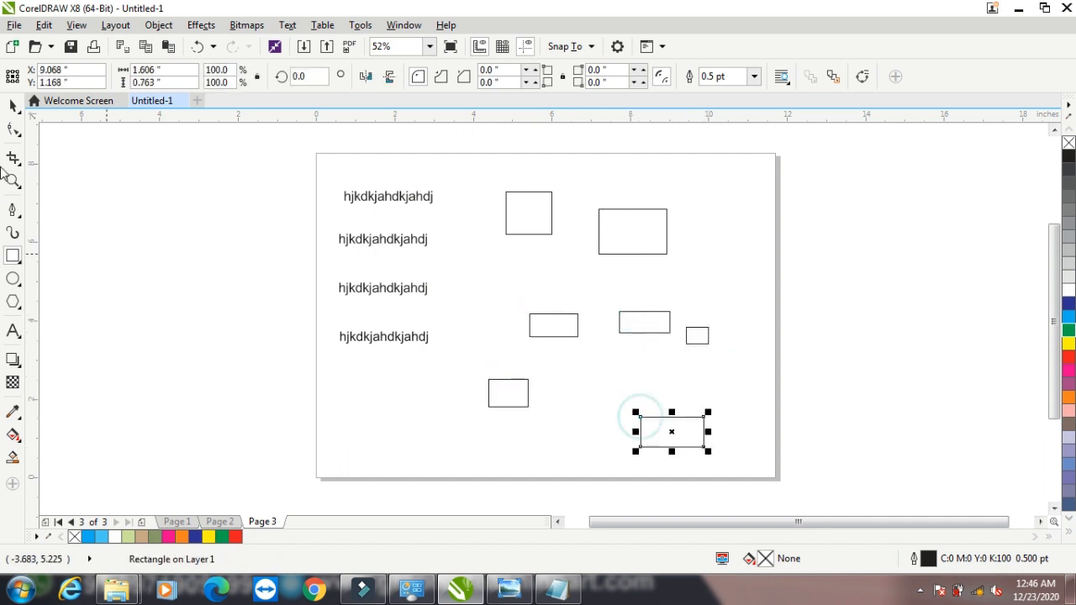
Draw five ellipses around the page's right side and convert the lowest one, about 0.72 by 0.92 inches, to curves.
left_click(13, 279)
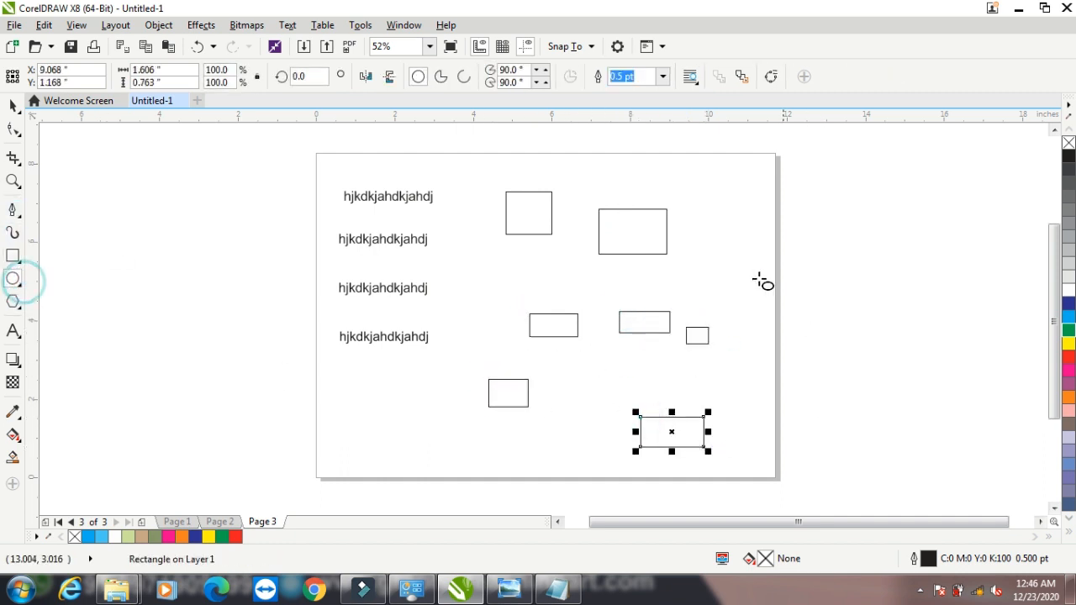
left_click_drag(706, 196, 740, 236)
mouse_move(734, 278)
left_mouse_down()
mouse_move(768, 325)
mouse_move(773, 400)
left_mouse_up()
left_click_drag(643, 391, 683, 404)
left_click_drag(729, 430, 766, 476)
left_click(12, 106)
key("ctrl+q")
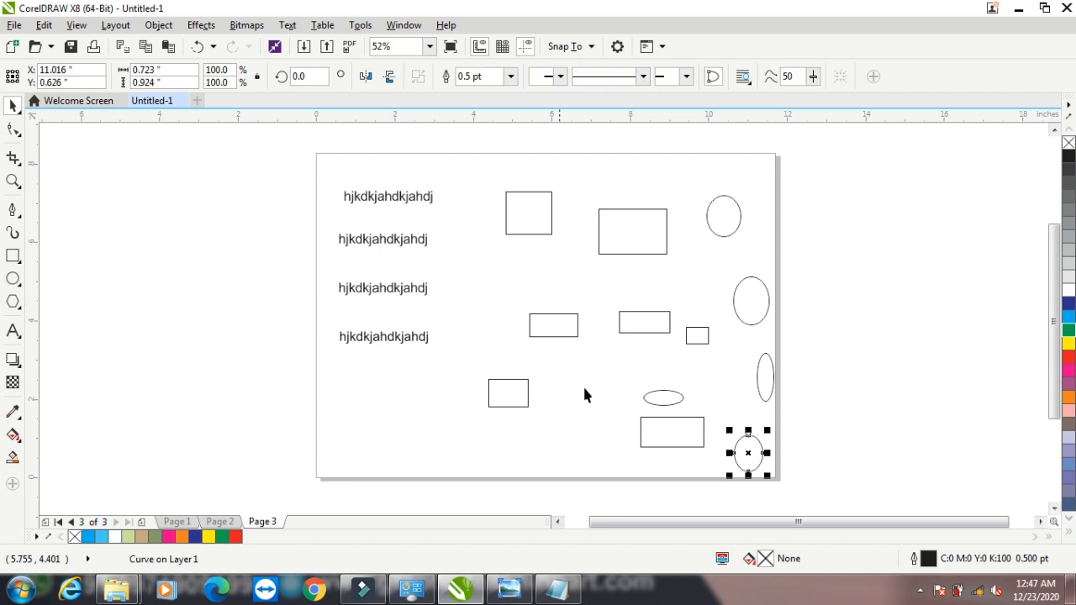
Fill the large upper rectangle with green and the nearly square one beside it with light pink.
left_click(623, 227)
left_click(1068, 330)
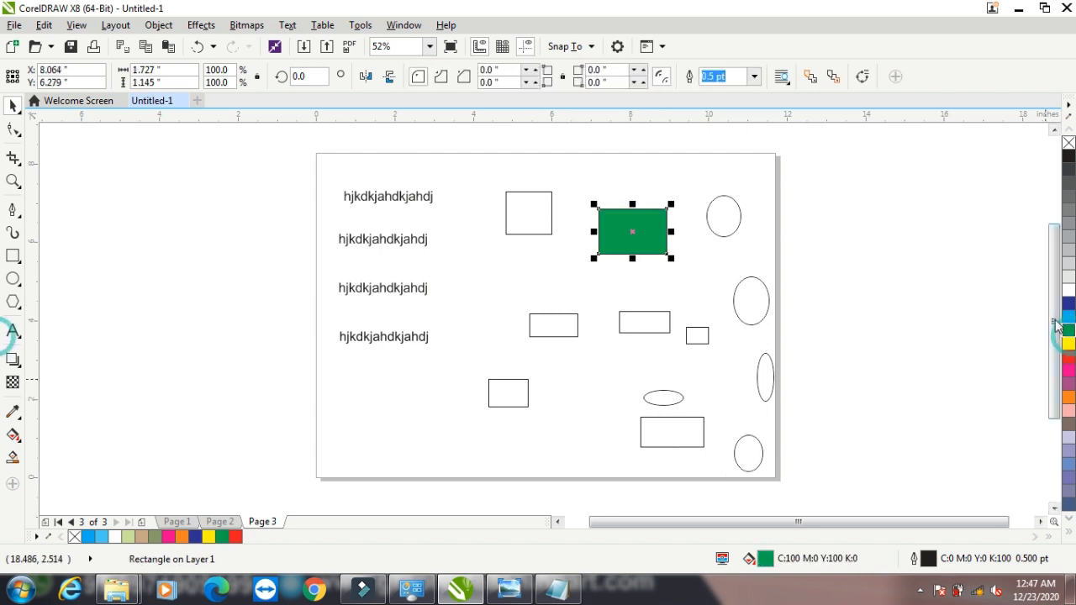
left_click(526, 234)
left_click(1068, 411)
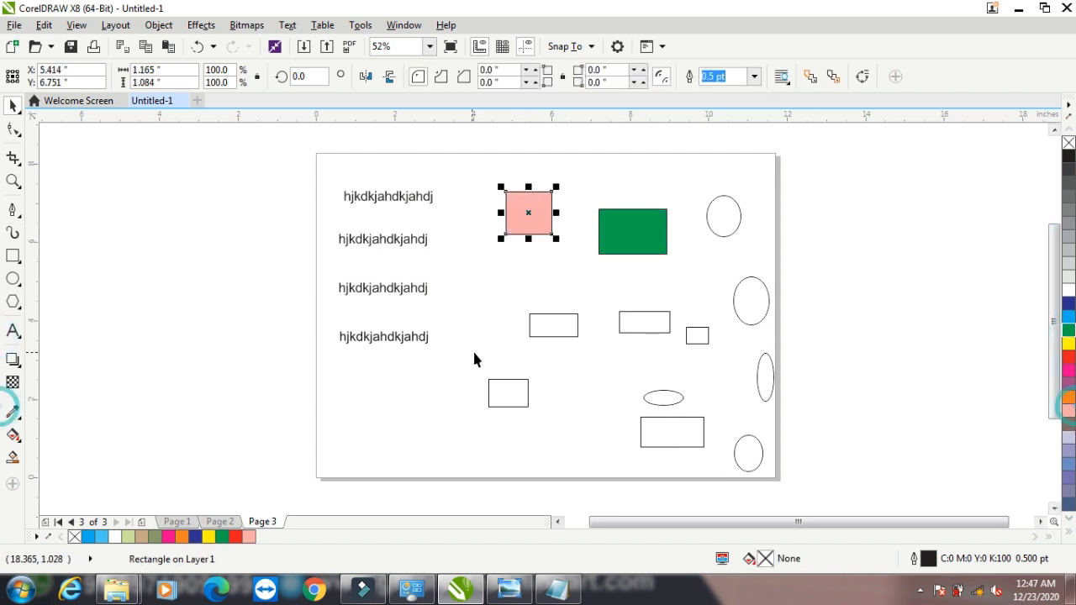
Fill the wide rectangle below the green one with red and clear the selection.
left_click(646, 323)
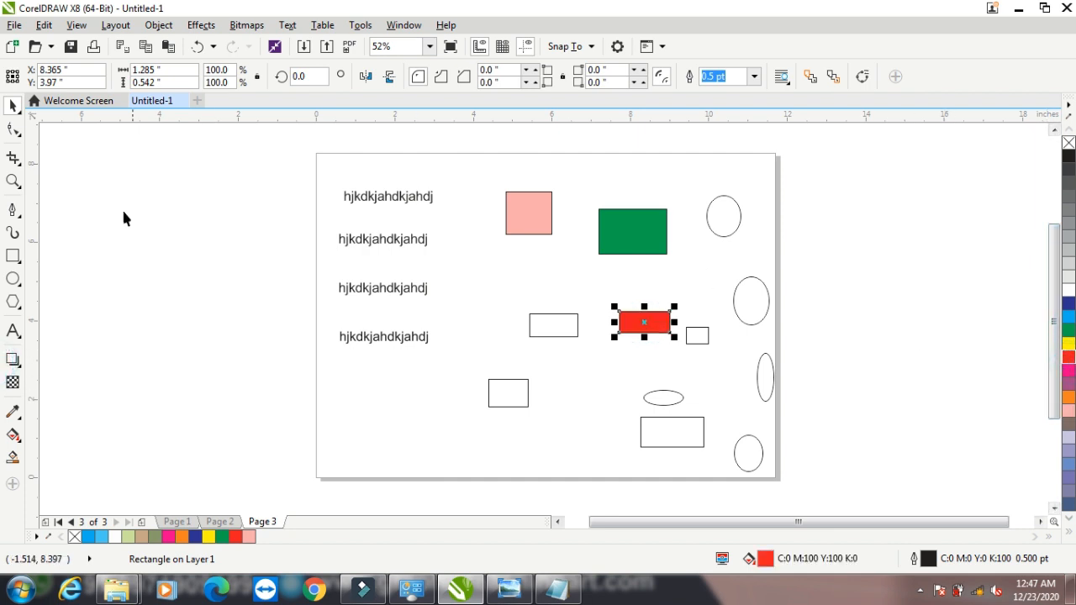
left_click(185, 166)
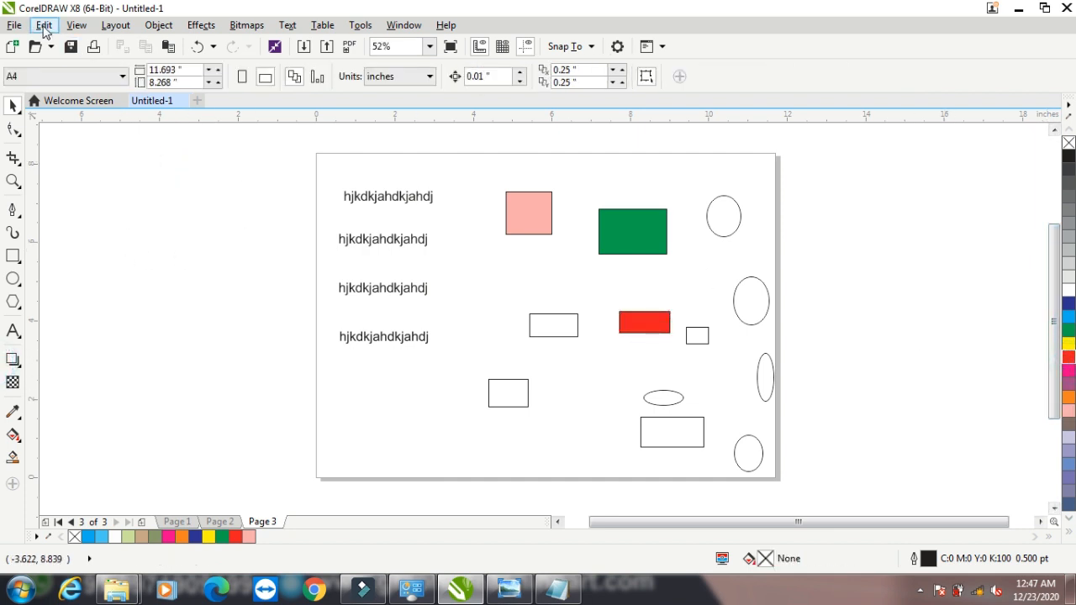
Select all objects on the page, then clear the selection.
left_click(43, 26)
mouse_move(139, 286)
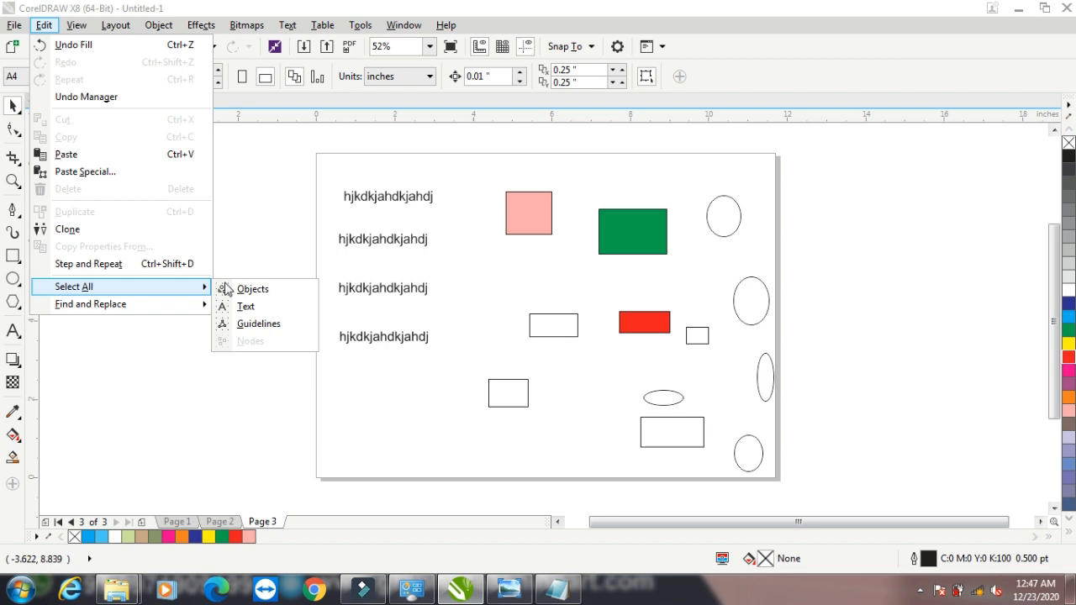
left_click(243, 289)
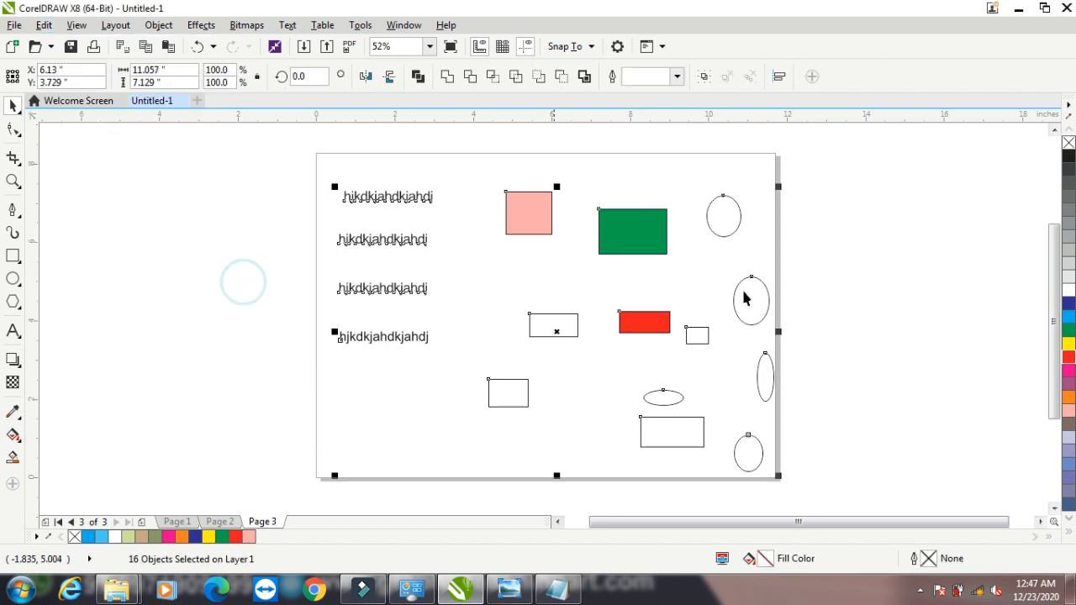
left_click(159, 228)
Select all text on the page, then switch to selecting all guidelines.
left_click(44, 25)
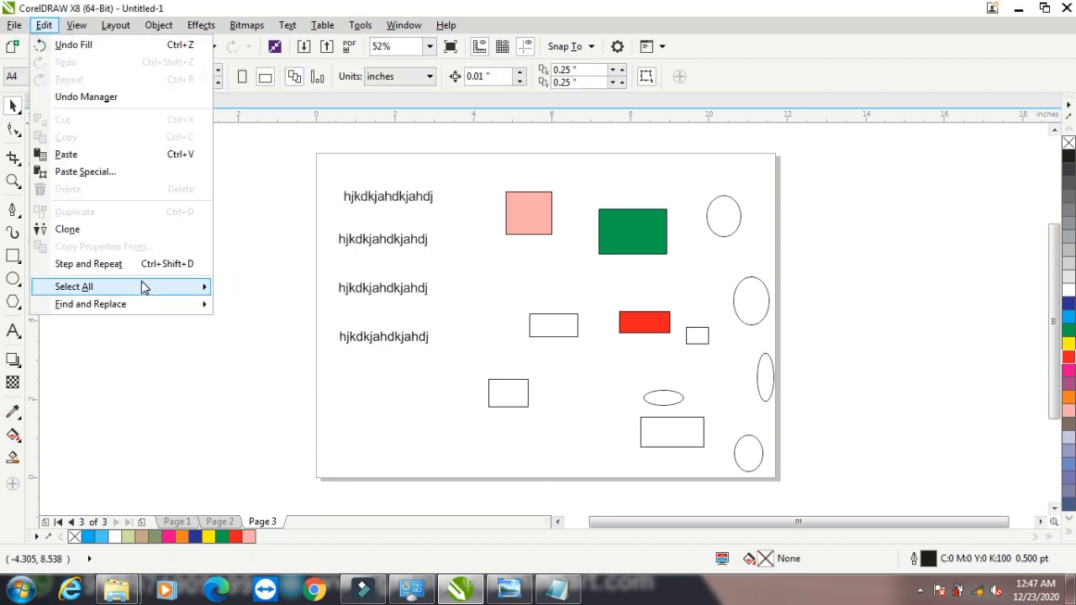
mouse_move(141, 286)
left_click(235, 307)
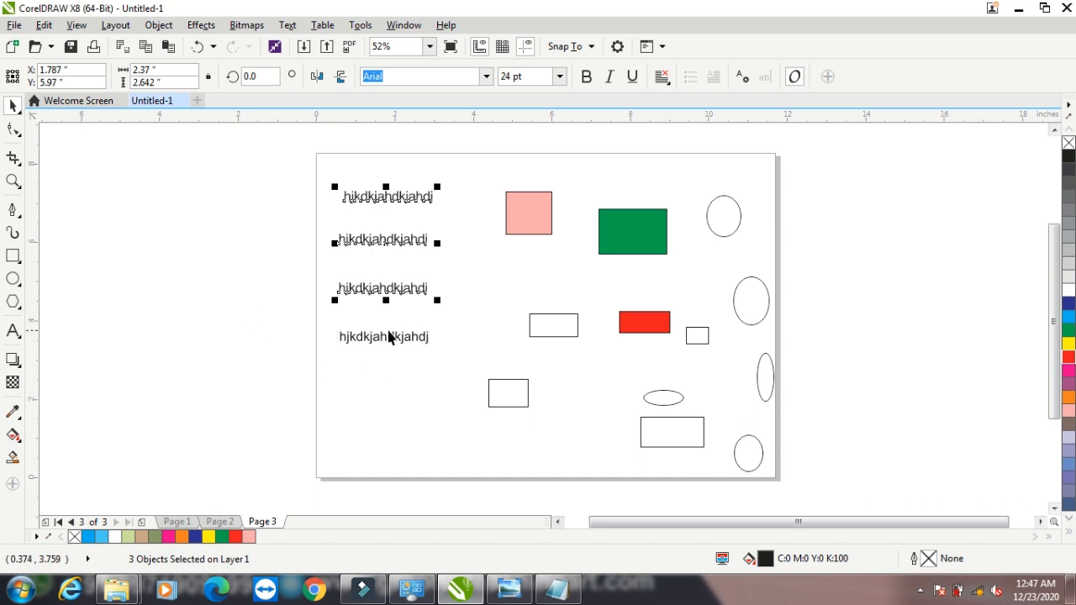
left_click(43, 25)
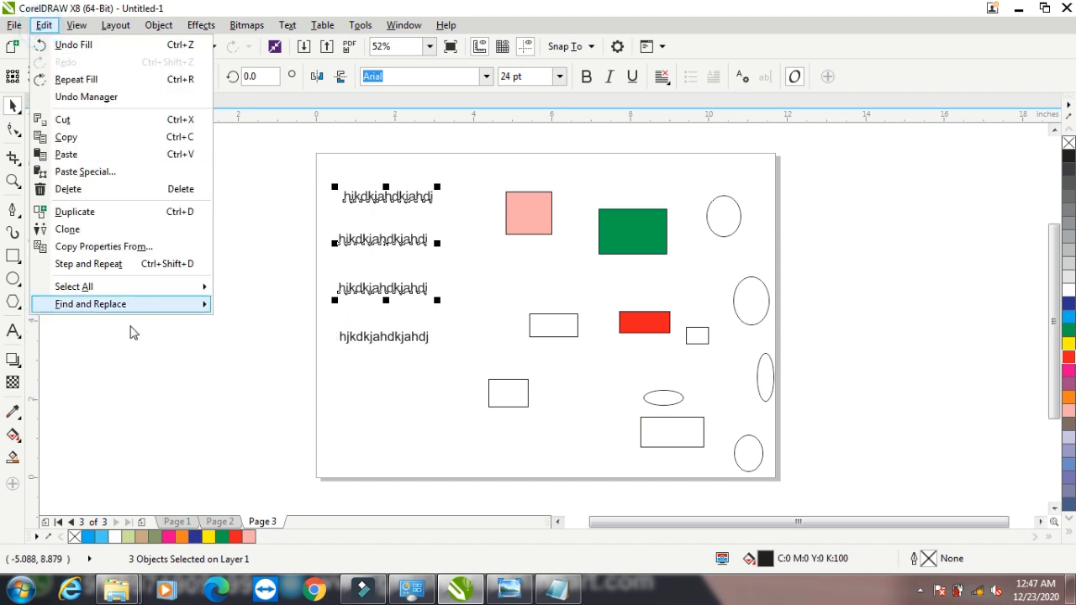
mouse_move(146, 287)
left_click(258, 324)
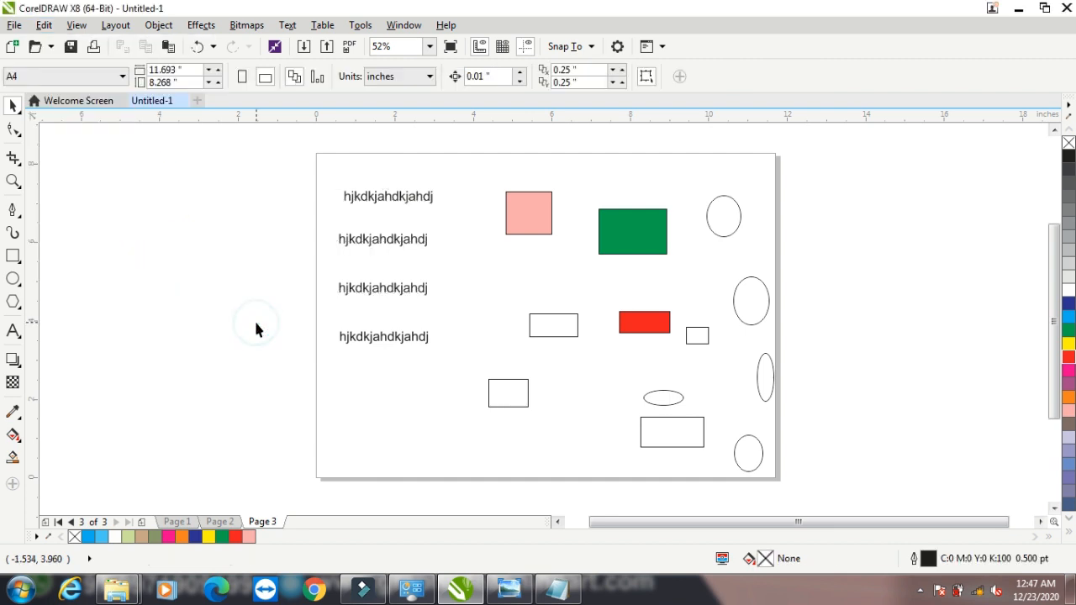
Select all nodes of the lowest text line, the one converted to curves.
left_click(414, 344)
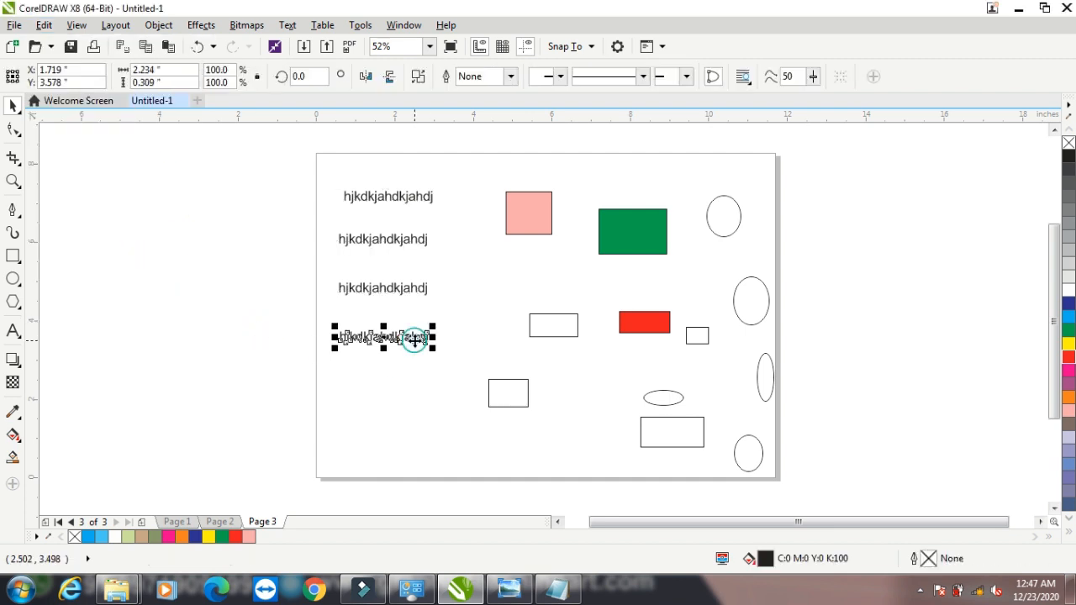
left_click(44, 25)
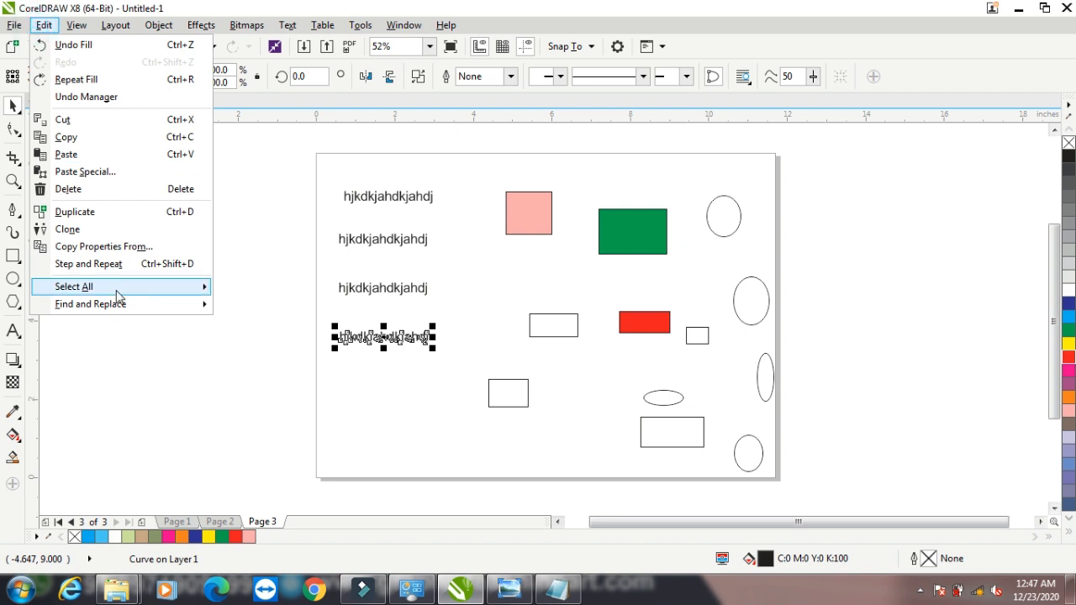
mouse_move(135, 287)
left_click(254, 340)
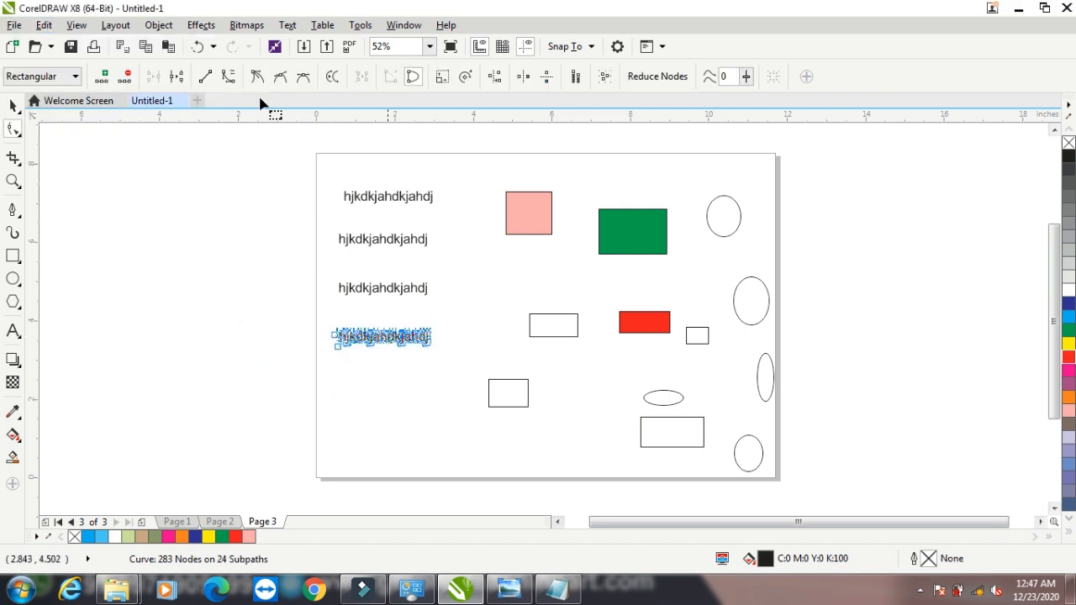
Select all text on the page, fill it with red, and clear the selection.
left_click(46, 25)
mouse_move(133, 294)
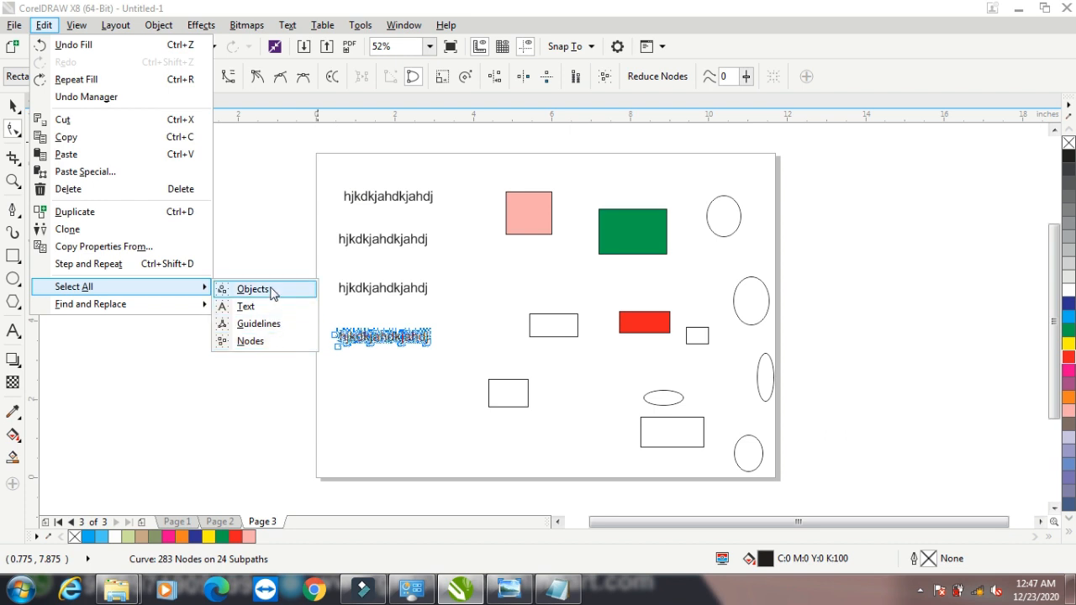
left_click(252, 311)
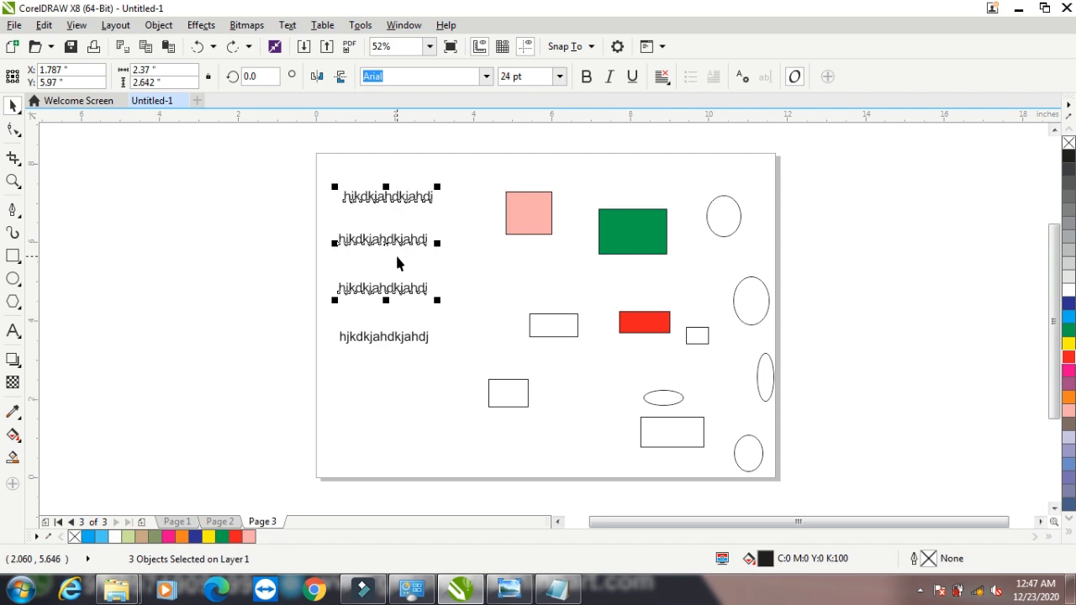
left_click(1068, 357)
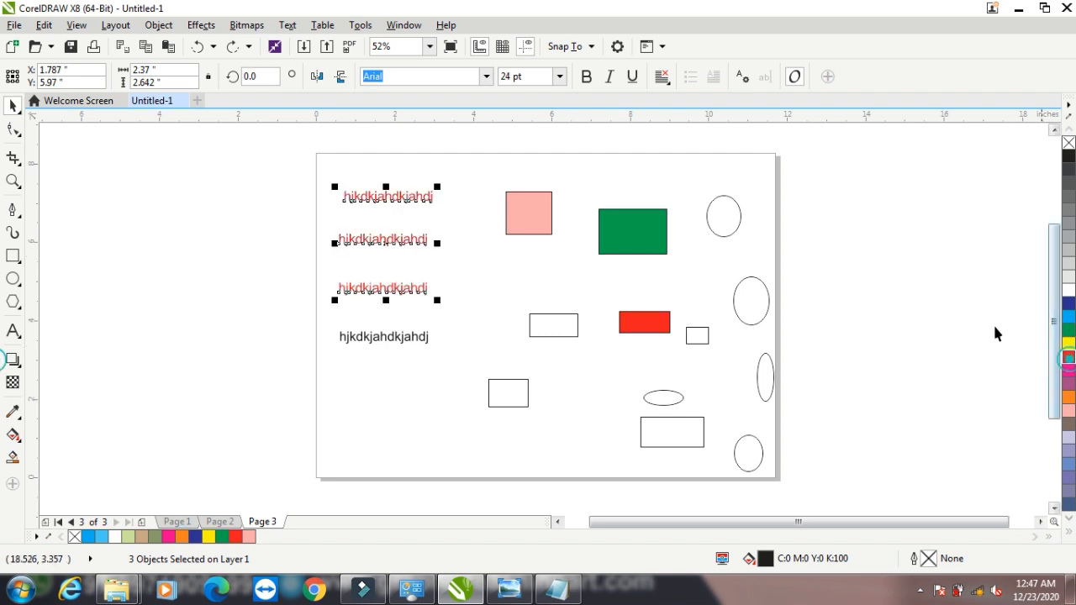
left_click(156, 276)
Run a new Find Objects search for the Rectangles object type.
left_click(44, 25)
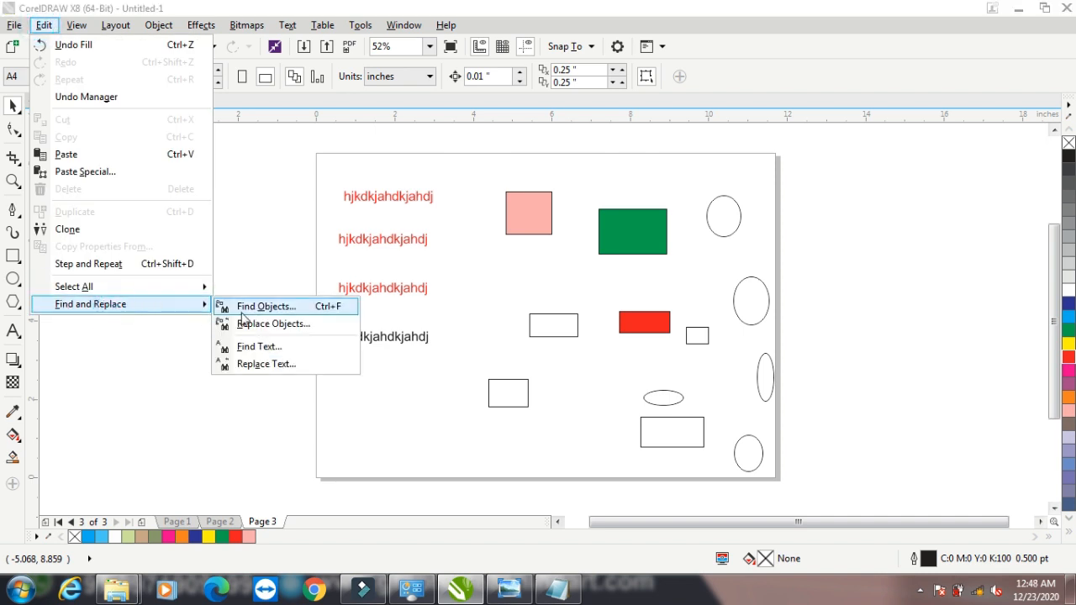
left_click(283, 309)
left_click(563, 434)
left_click_drag(560, 130, 281, 101)
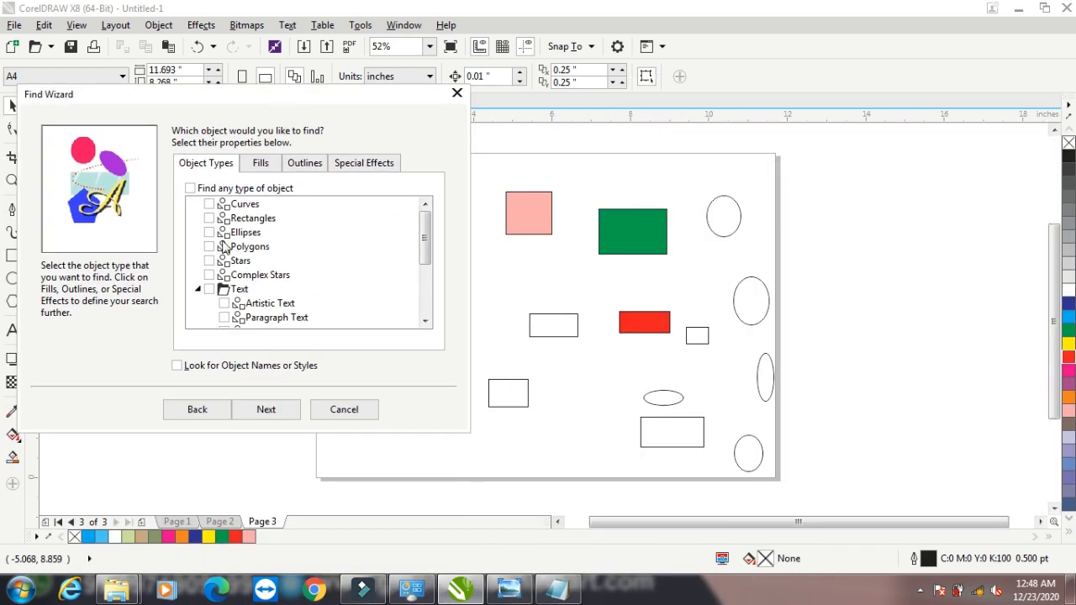
left_click(209, 219)
left_click(271, 408)
left_click(271, 409)
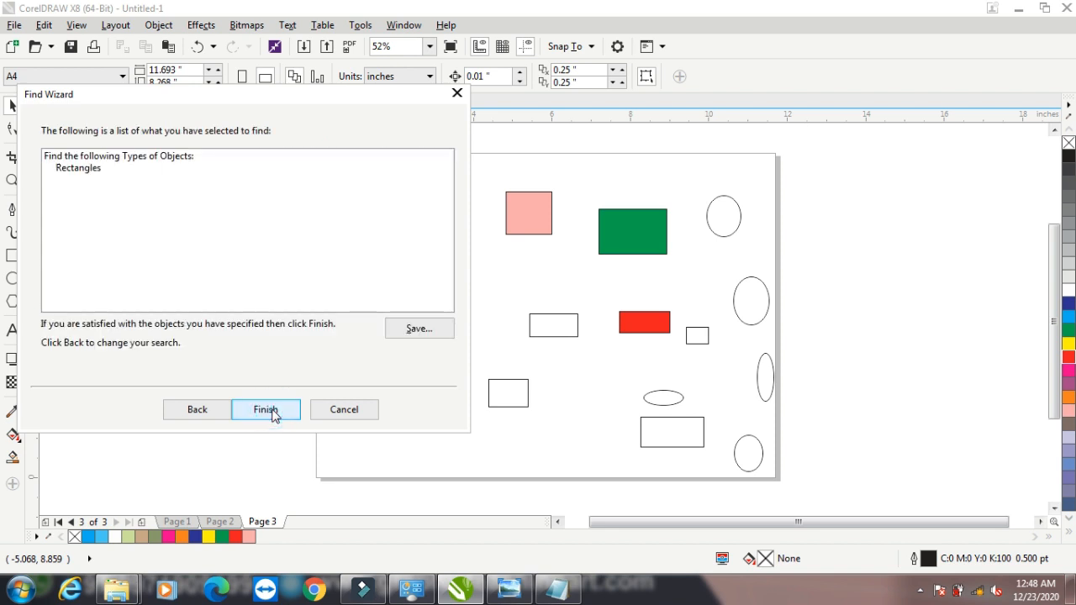
left_click(271, 409)
Move the Find window clear of the page and step through every matching rectangle until the page is fully searched.
left_click_drag(566, 271, 203, 135)
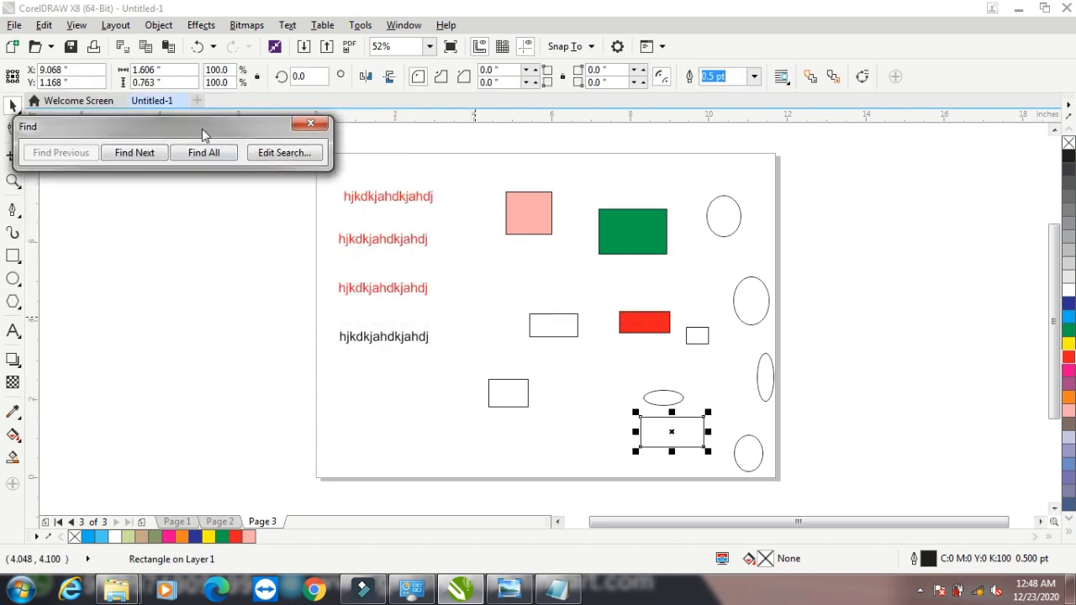
left_click(137, 155)
left_click(137, 154)
left_click(137, 155)
left_click(137, 155)
left_click(137, 154)
left_click(137, 155)
left_click(137, 155)
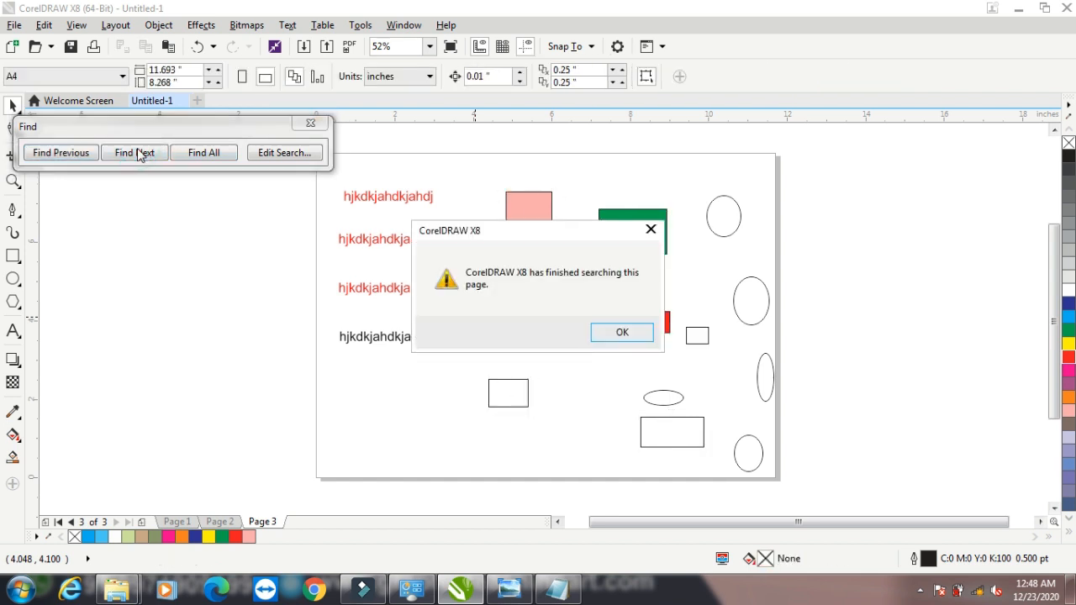
left_click(627, 337)
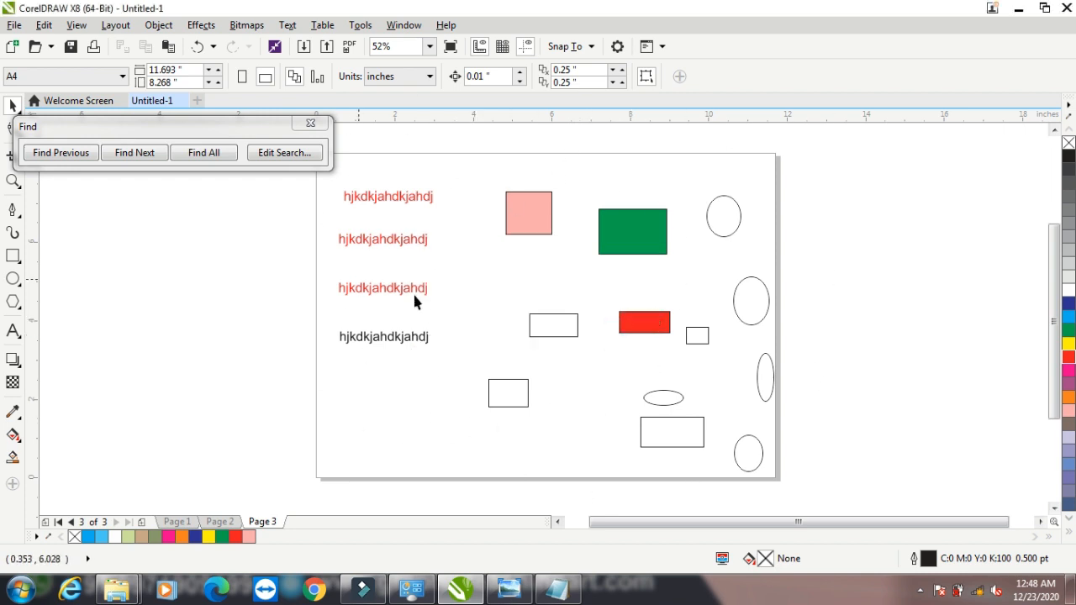
Edit the object search to look for Ellipses instead of Rectangles and run it.
left_click(274, 156)
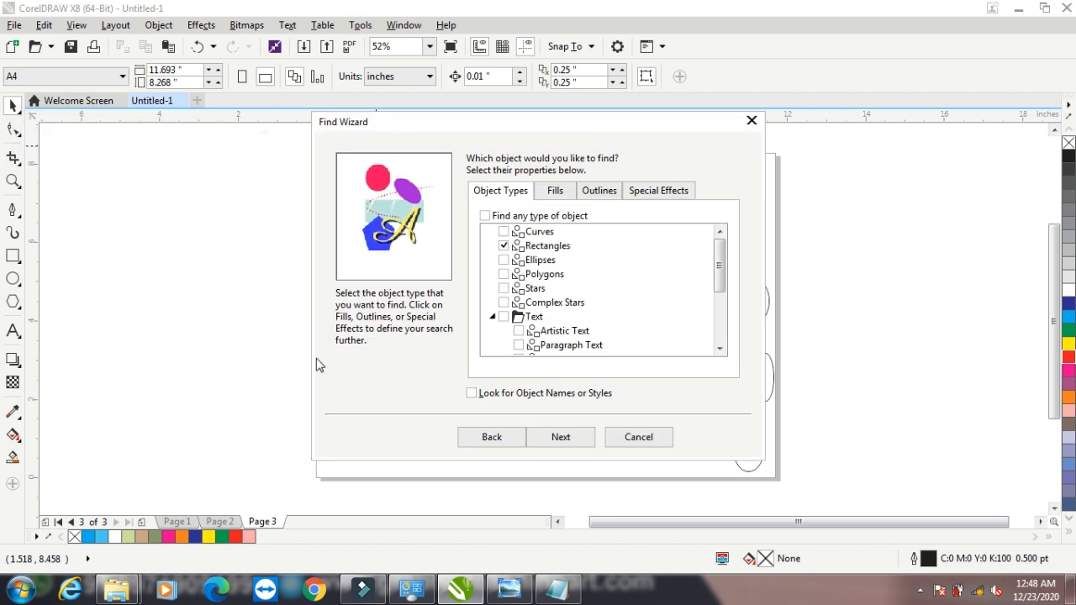
left_click(505, 261)
left_click(560, 439)
left_click(561, 439)
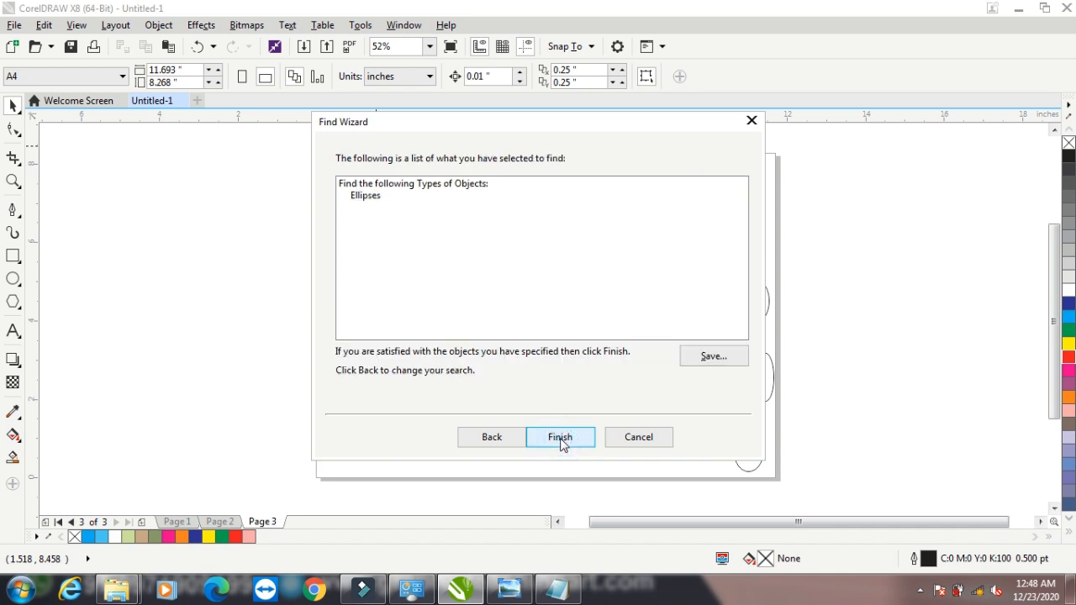
left_click(560, 438)
Step through every matching ellipse until the page is fully searched, then leave the object search.
left_click_drag(508, 271, 161, 108)
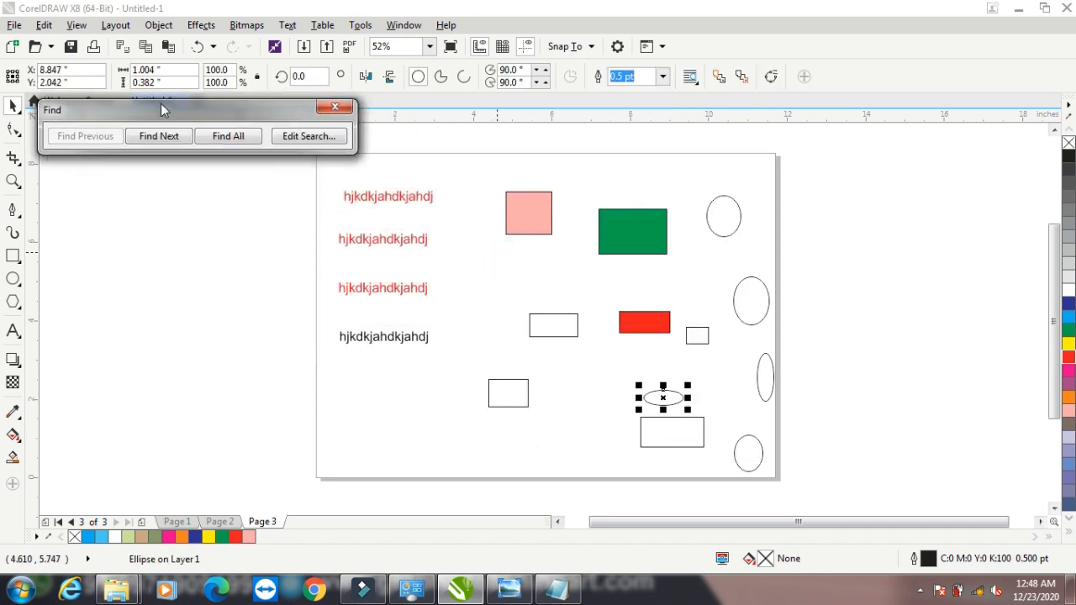
left_click(143, 137)
left_click(143, 137)
left_click(143, 137)
left_click(143, 137)
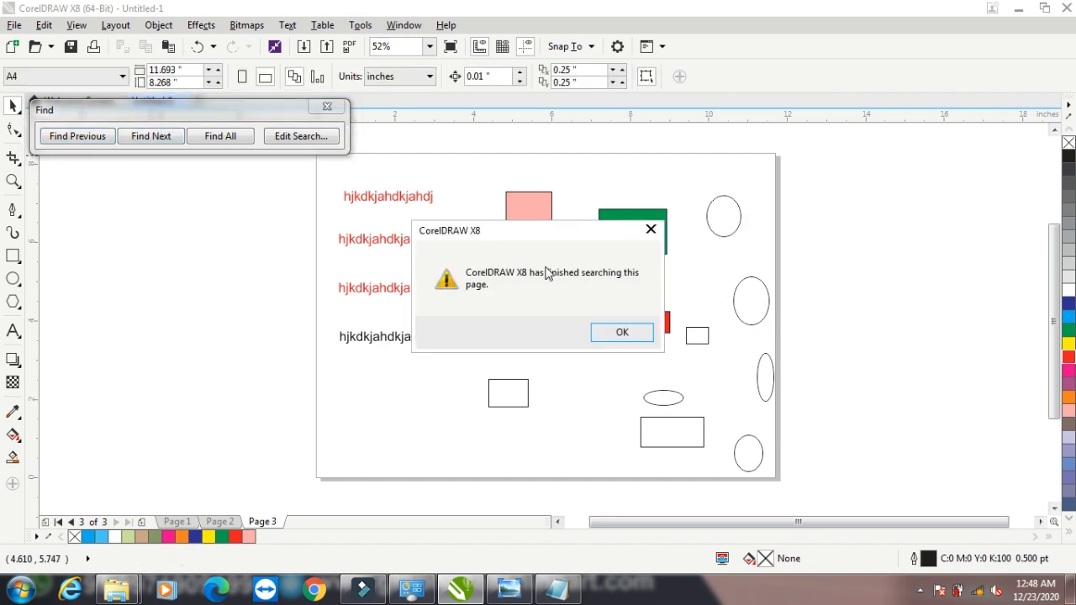
left_click(619, 334)
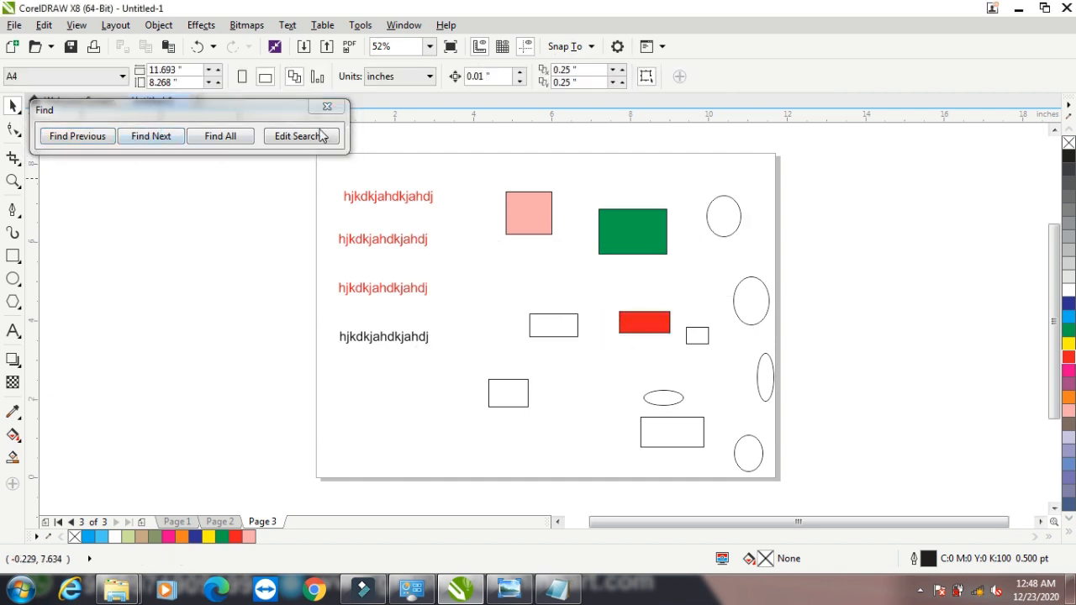
left_click(303, 139)
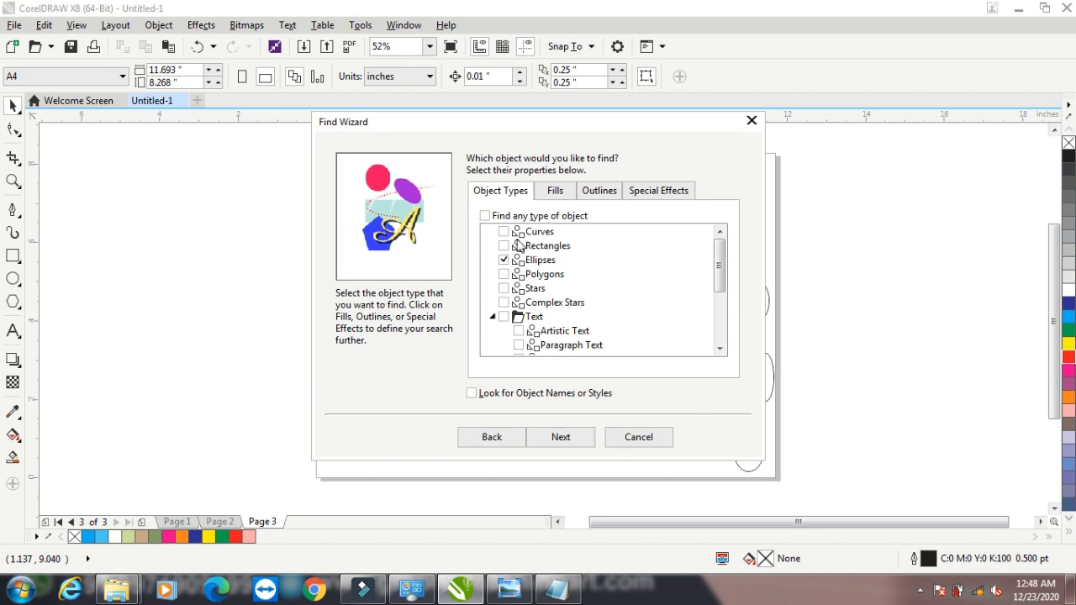
left_click(751, 121)
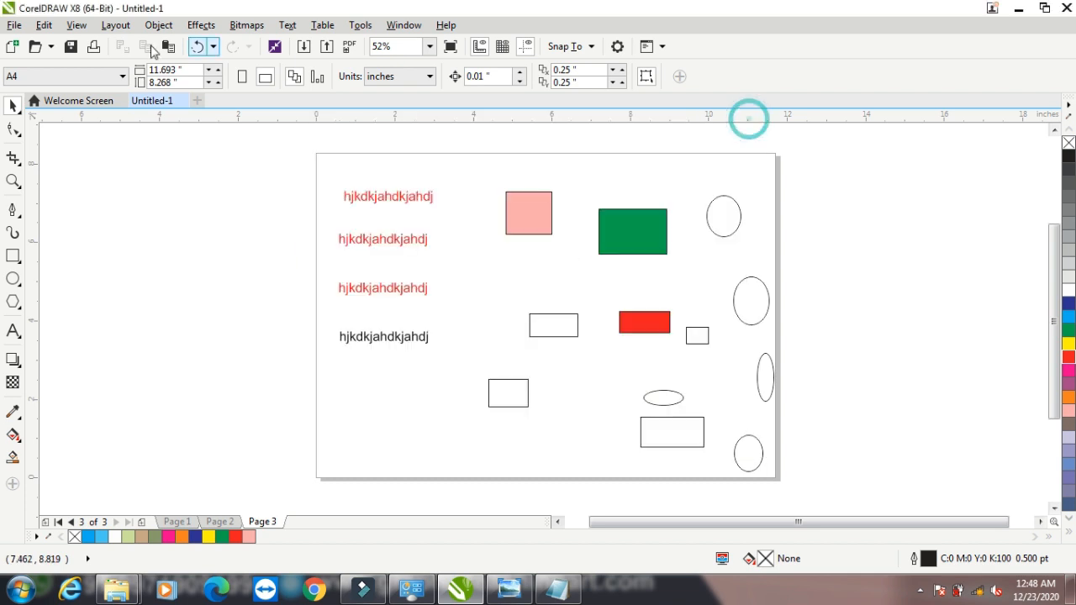
Look over the Find Text options and close the dialog without searching.
left_click(46, 24)
mouse_move(192, 308)
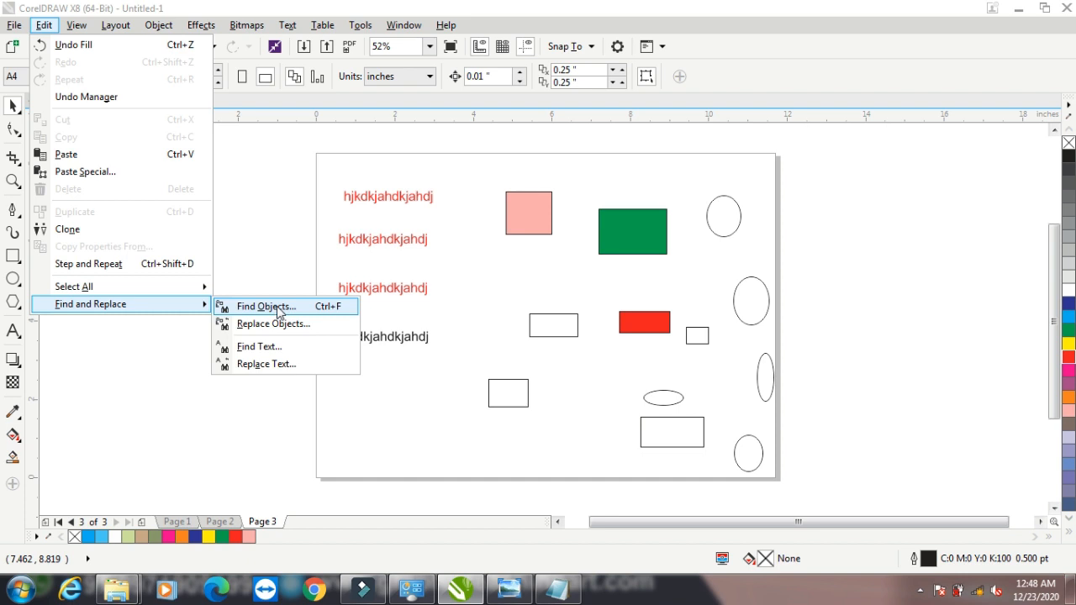
left_click(268, 349)
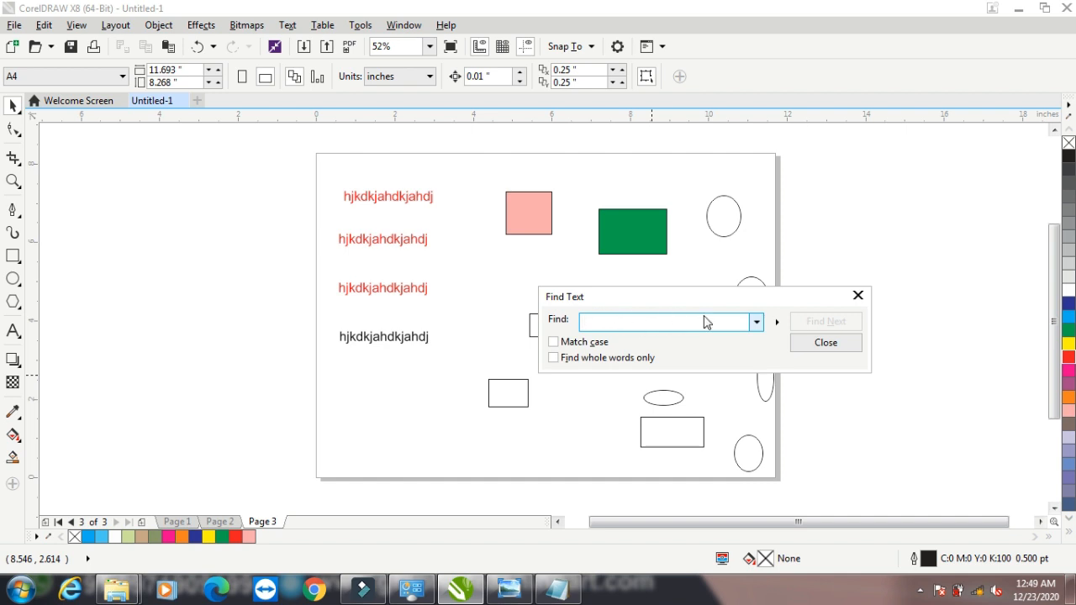
left_click(825, 343)
Look over the Replace Text options and close the dialog without replacing anything.
left_click(43, 25)
mouse_move(159, 304)
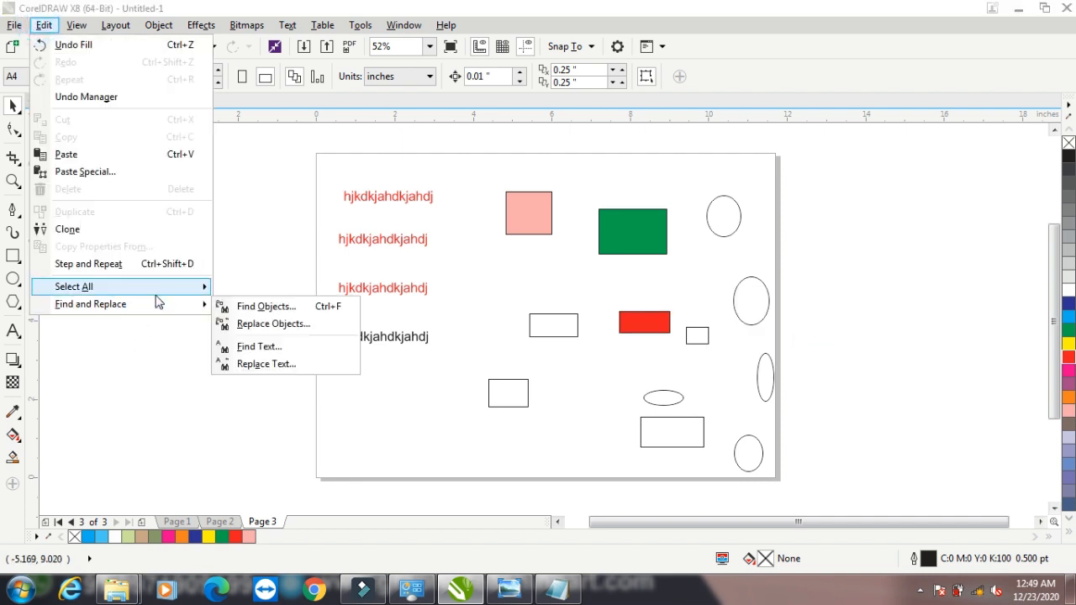
left_click(264, 363)
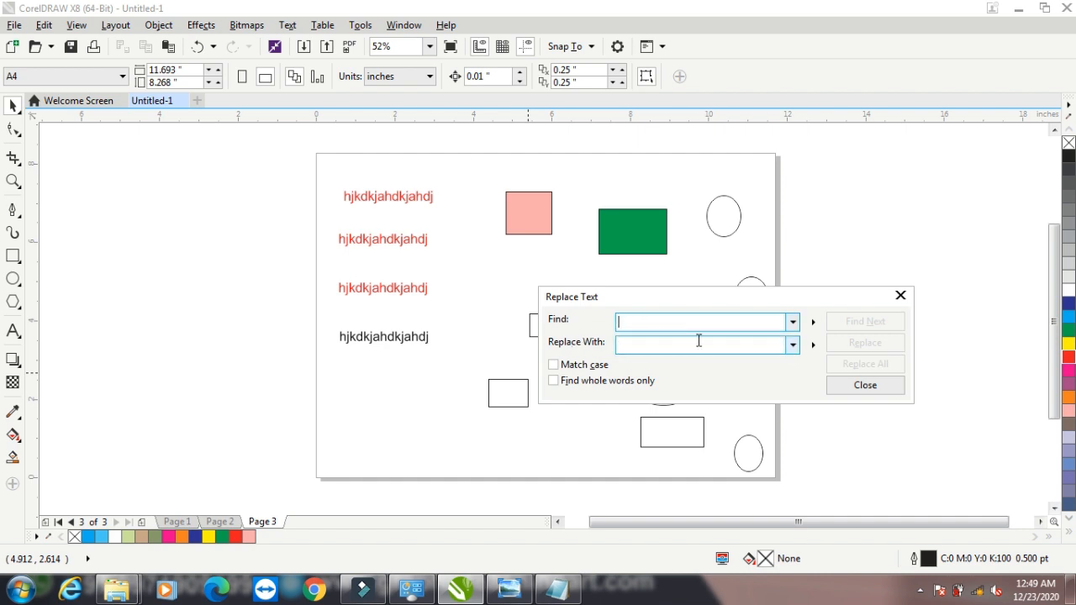
left_click(840, 388)
Start an object search with the option to load a search from disk and bring up the saved search files.
left_click(43, 25)
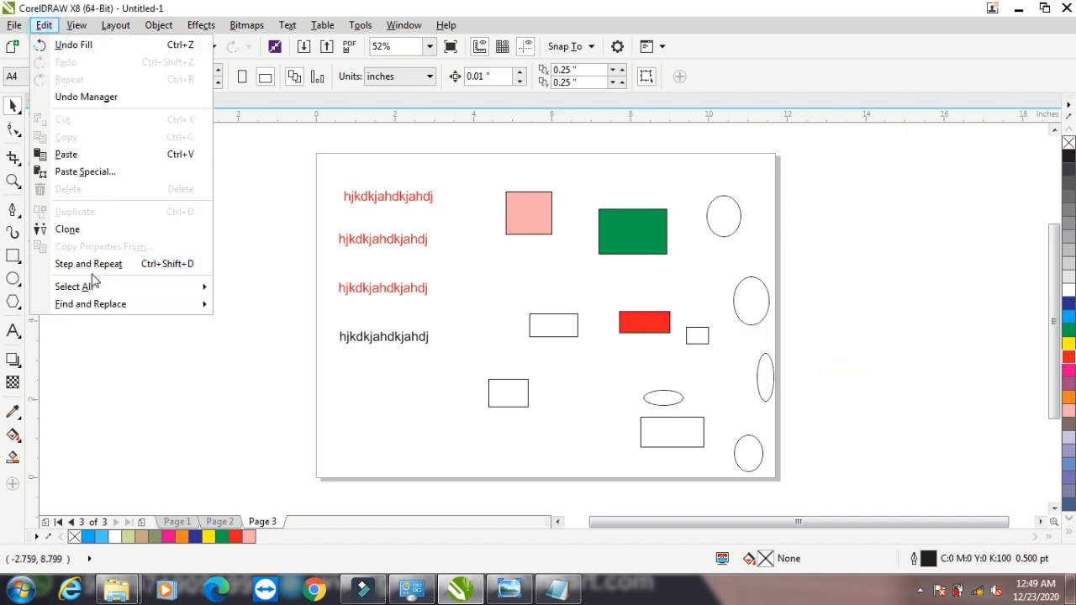
mouse_move(93, 286)
mouse_move(151, 304)
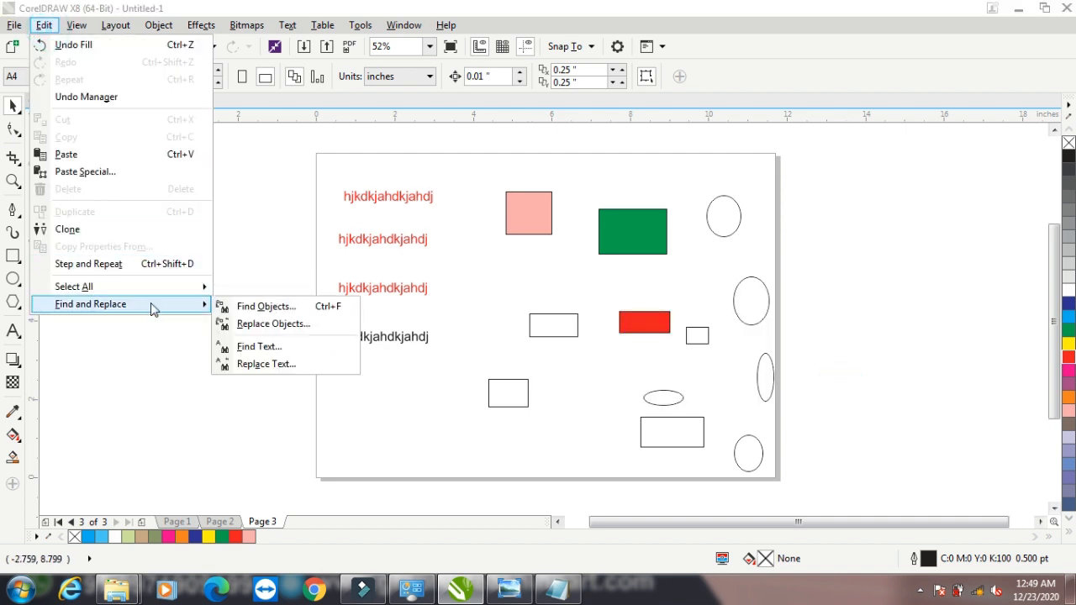
left_click(288, 310)
left_click(529, 290)
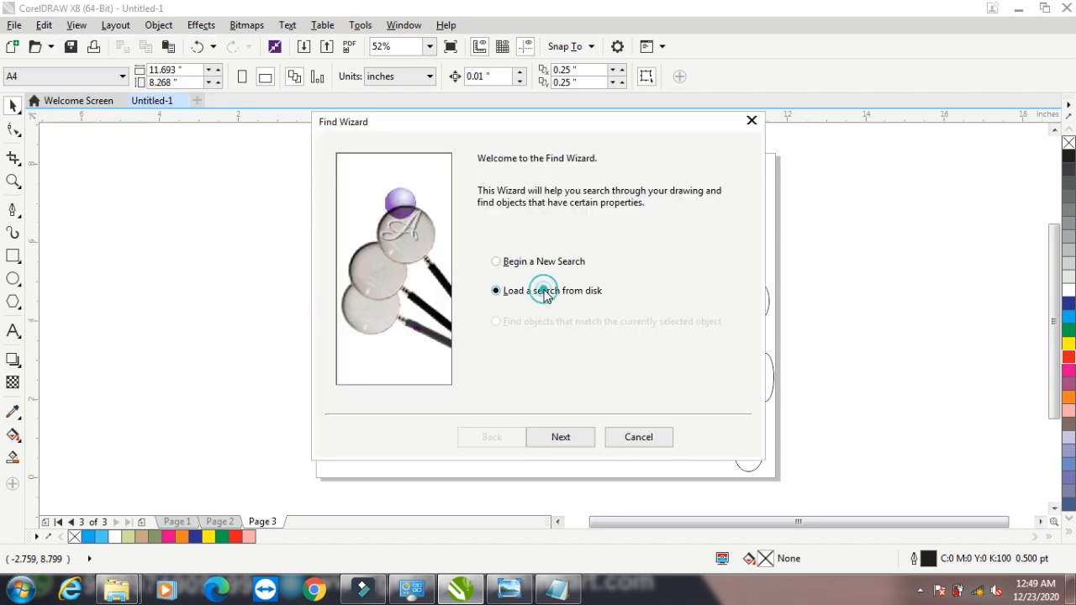
left_click(558, 437)
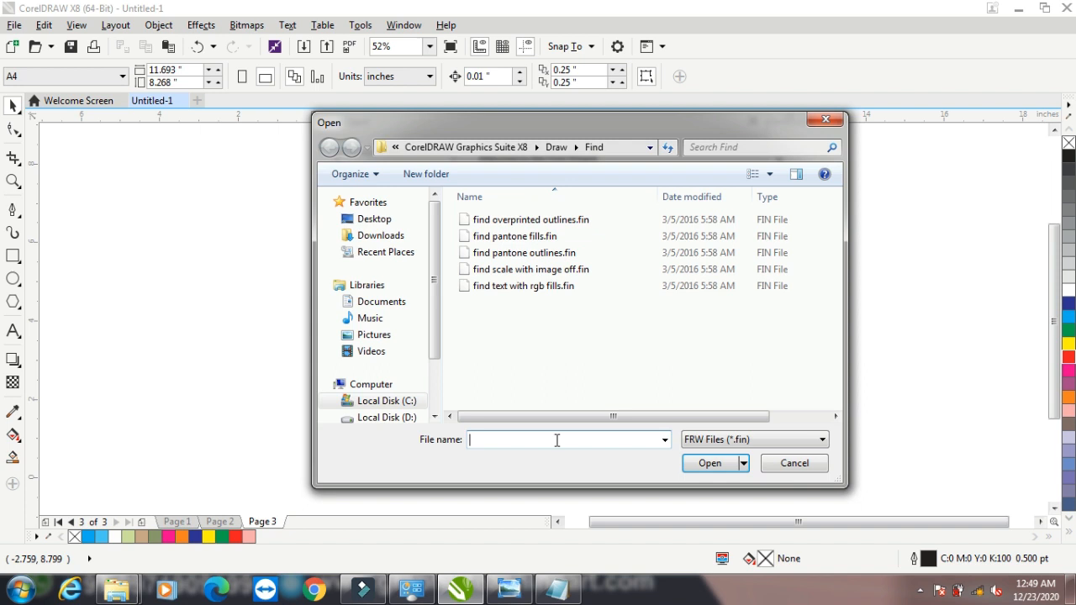
Look over the file types for saved searches, then cancel the file selection and leave the Find Wizard without searching.
left_click(761, 439)
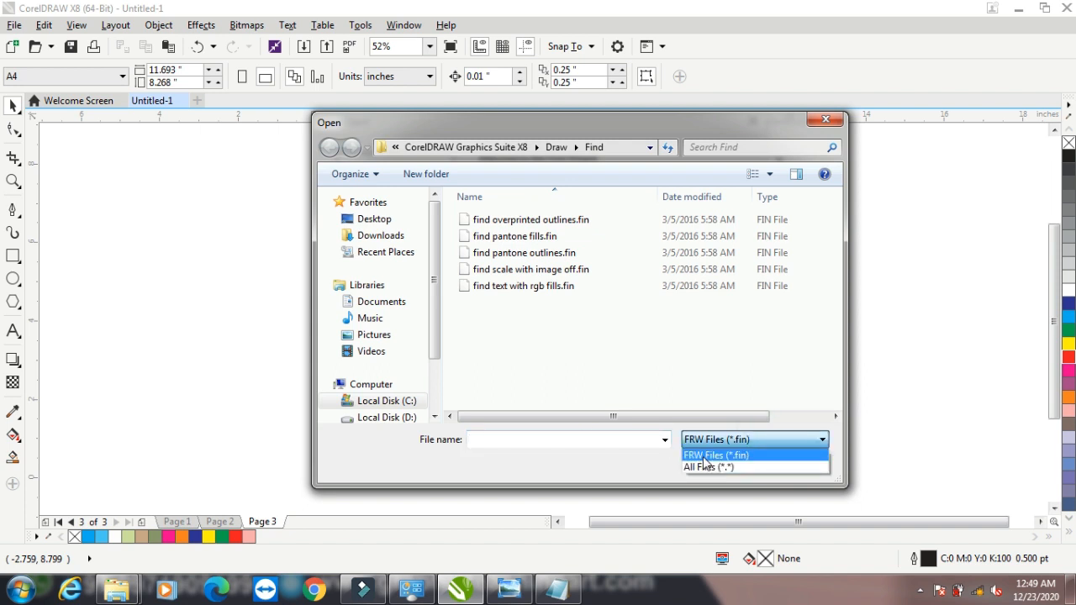
left_click(614, 467)
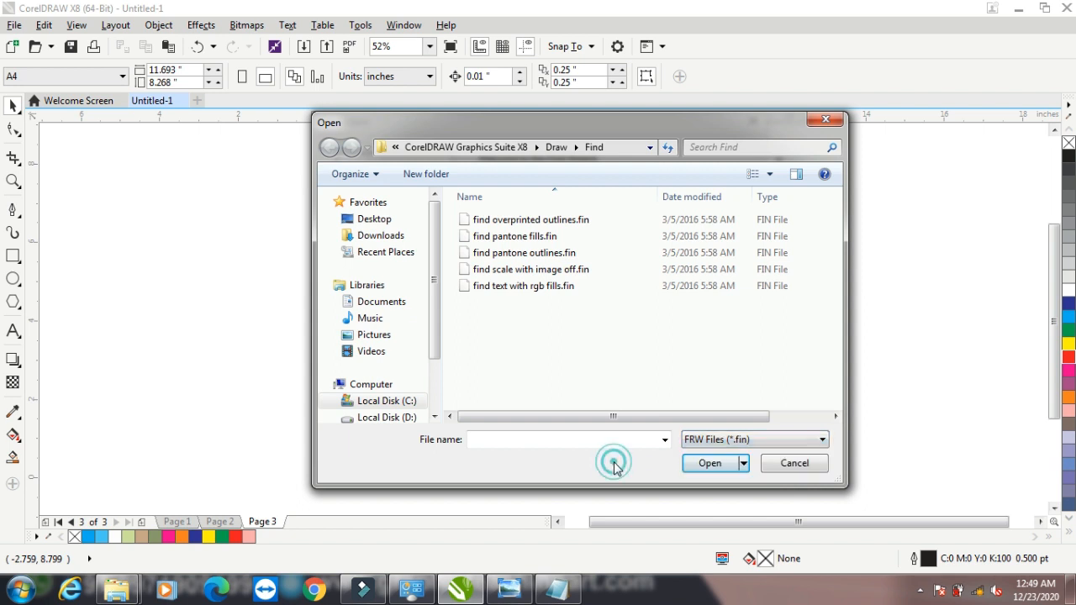
left_click(794, 463)
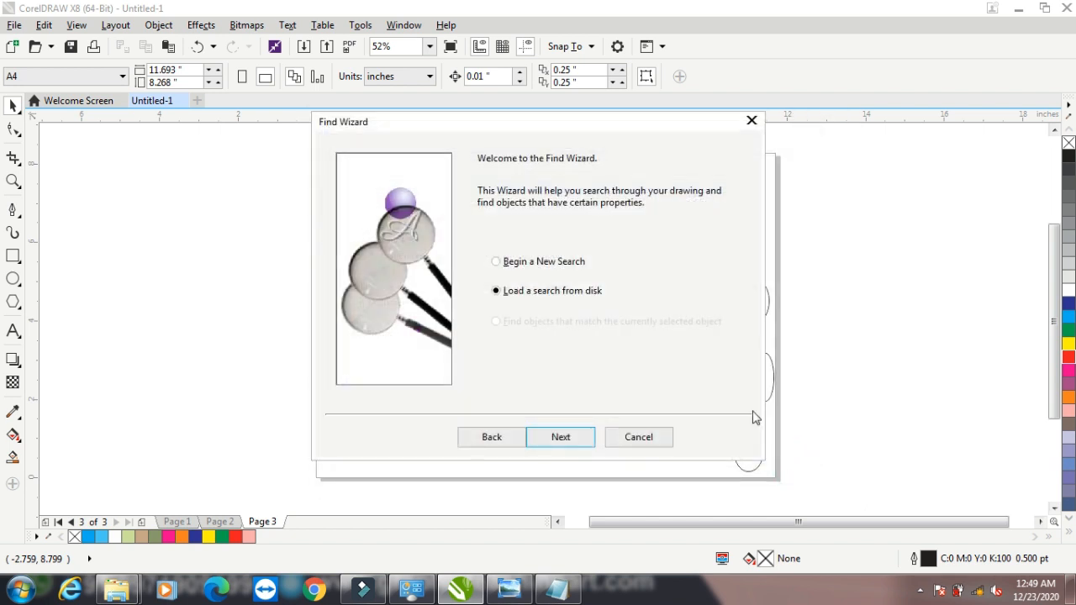
left_click(522, 264)
left_click(647, 437)
Review the Find and Replace commands without running any, then minimize the drawing program to show the desktop.
left_click(43, 24)
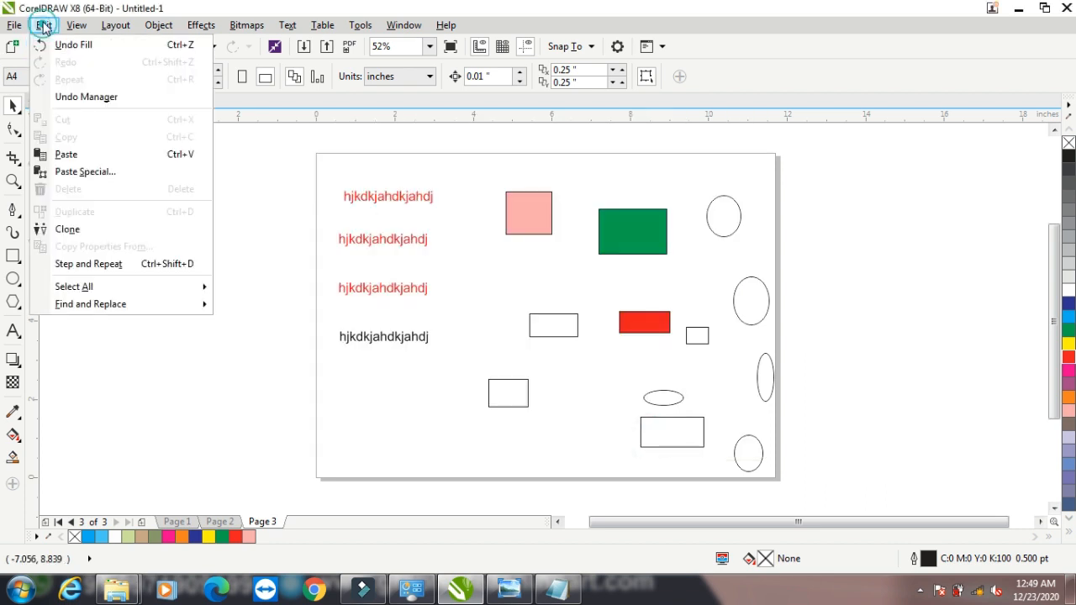
mouse_move(115, 304)
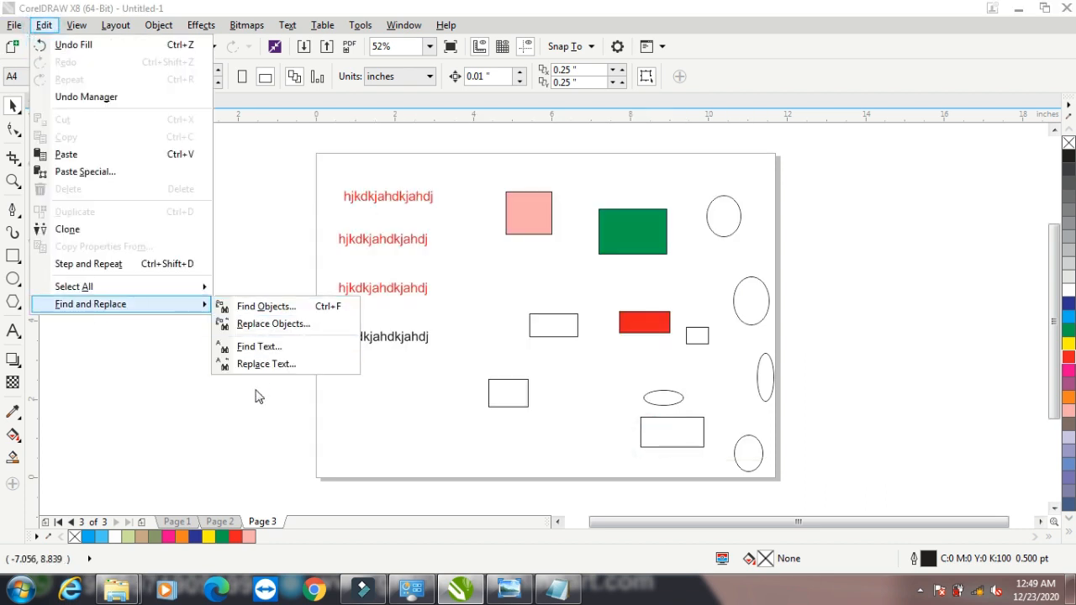
left_click(264, 213)
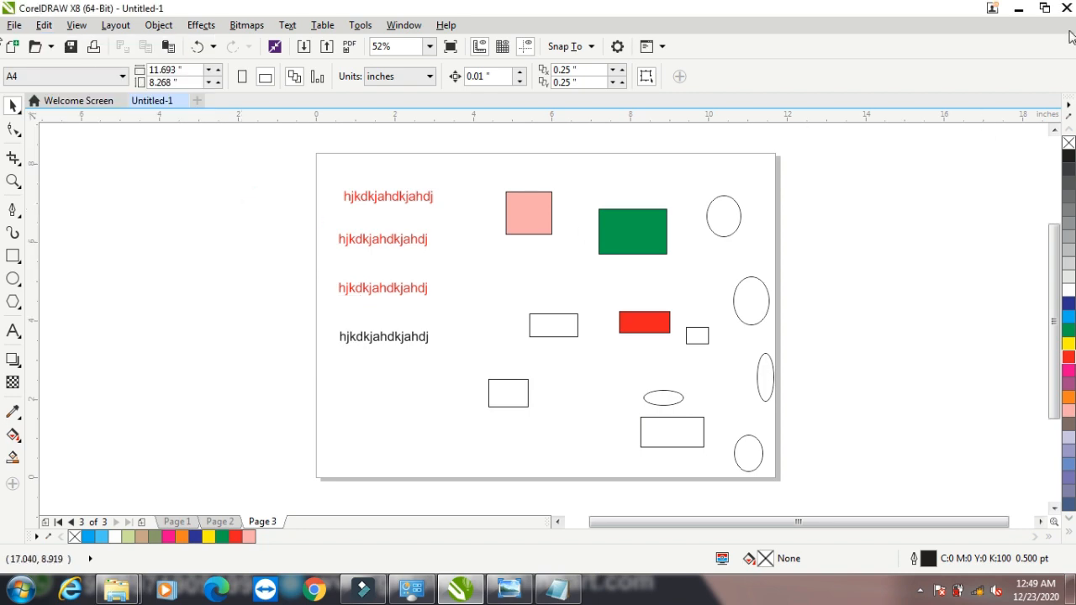
left_click(1018, 10)
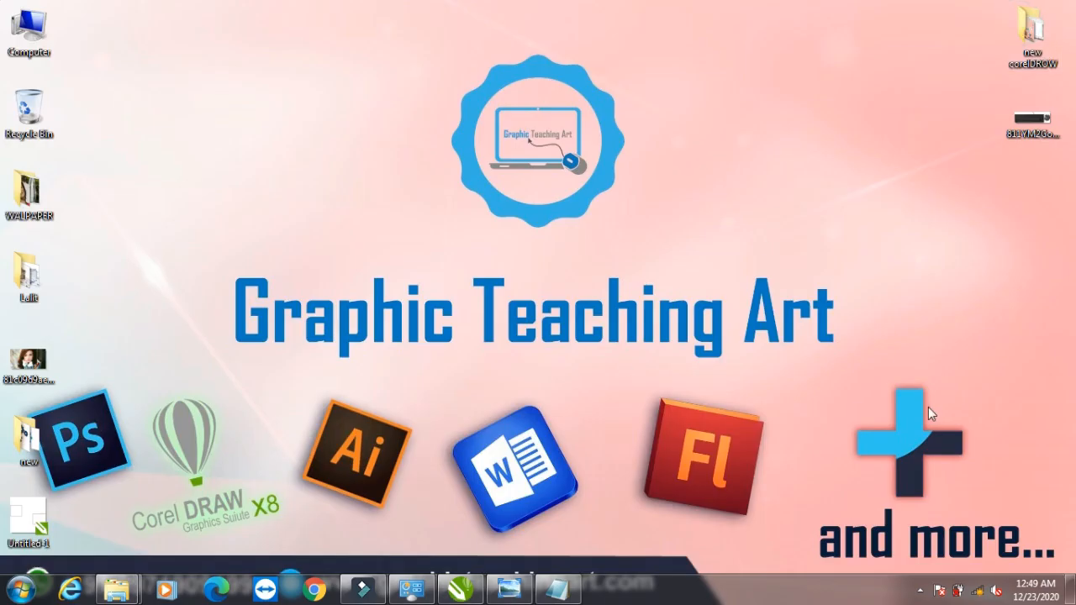